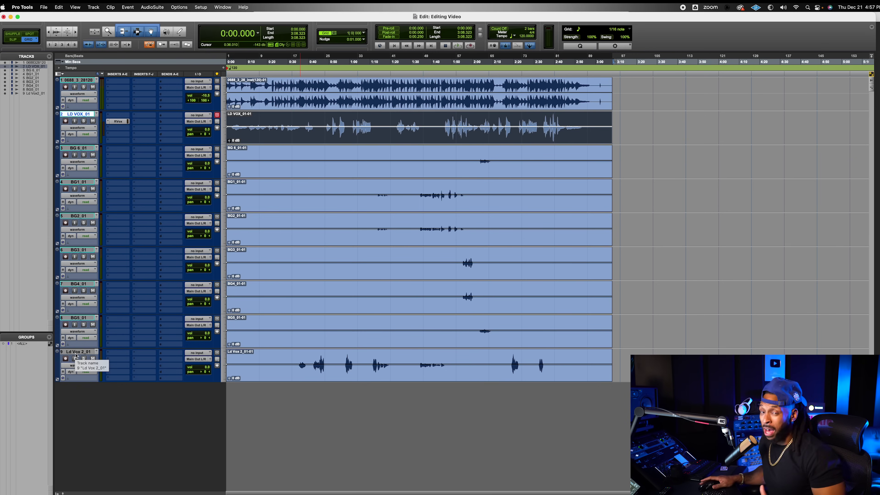
Step: Move the Ld Vox 2_01 track directly below the LD VOX_01 track
left_click_drag(76, 354, 114, 159)
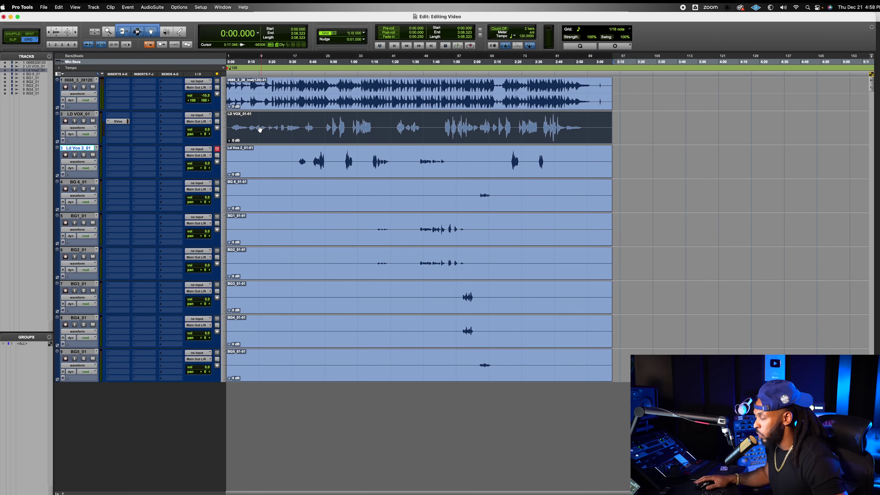
left_click(472, 184)
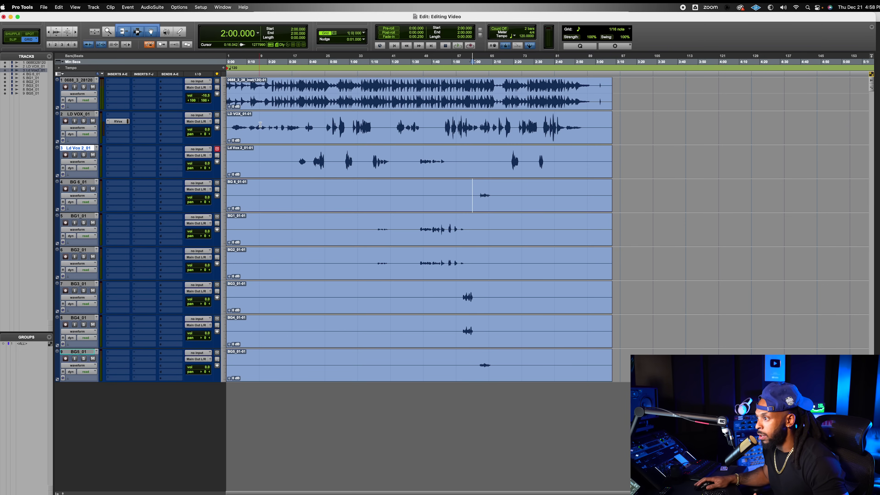
left_click(286, 101)
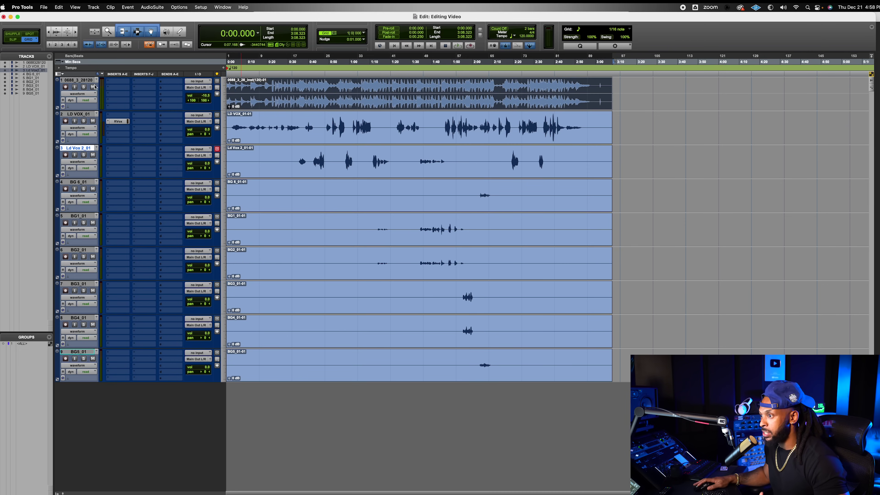
Step: Rename the first track, which holds the instrumental, as Beat
double_click(77, 79)
type("Beat")
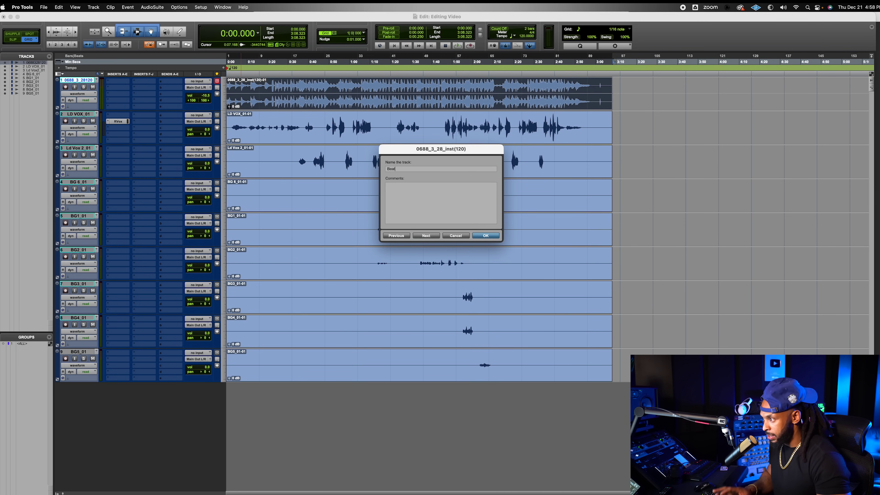
key("Return")
left_click(277, 122)
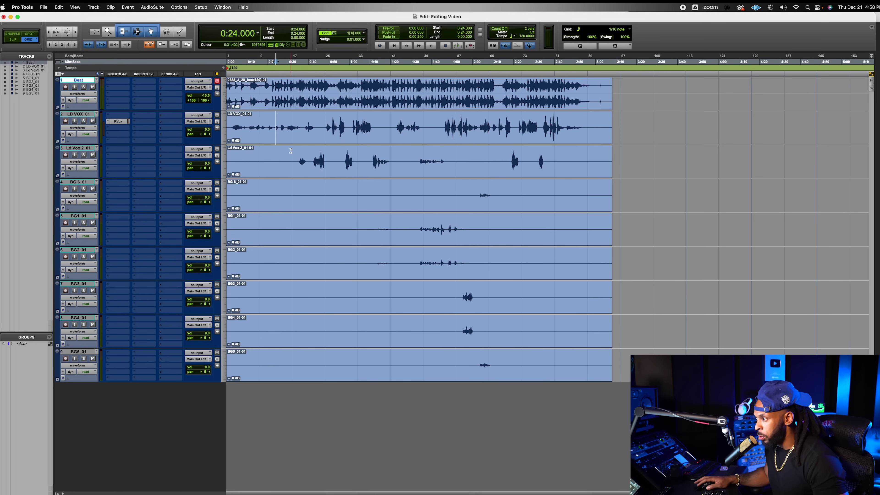
left_click(73, 149)
left_click_drag(291, 152, 381, 156)
left_click(318, 137)
left_click(318, 137)
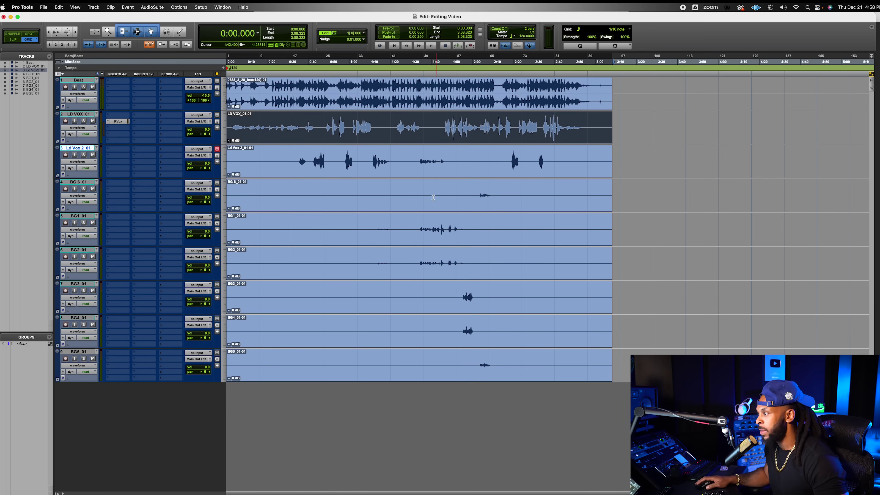
left_click(478, 194)
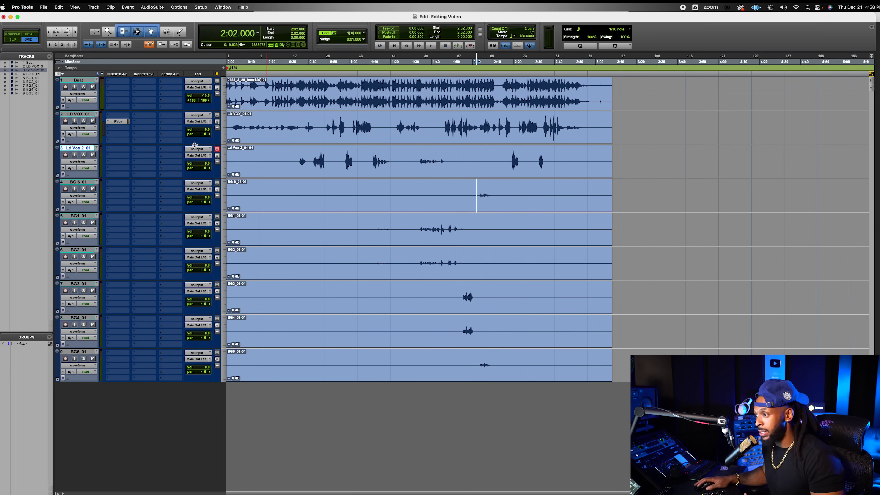
Step: Increase the height of the LD VOX_01 track to about twice that of the other tracks
left_click_drag(194, 143, 196, 178)
left_click(280, 165)
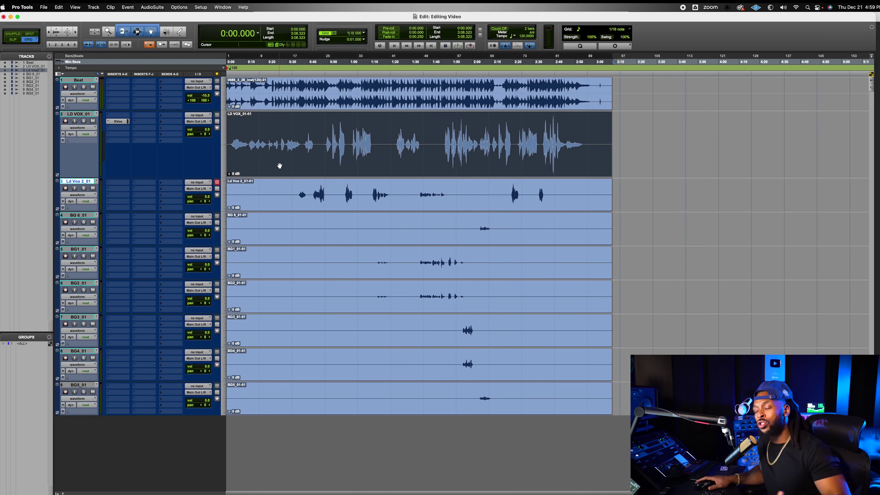
left_click(254, 135)
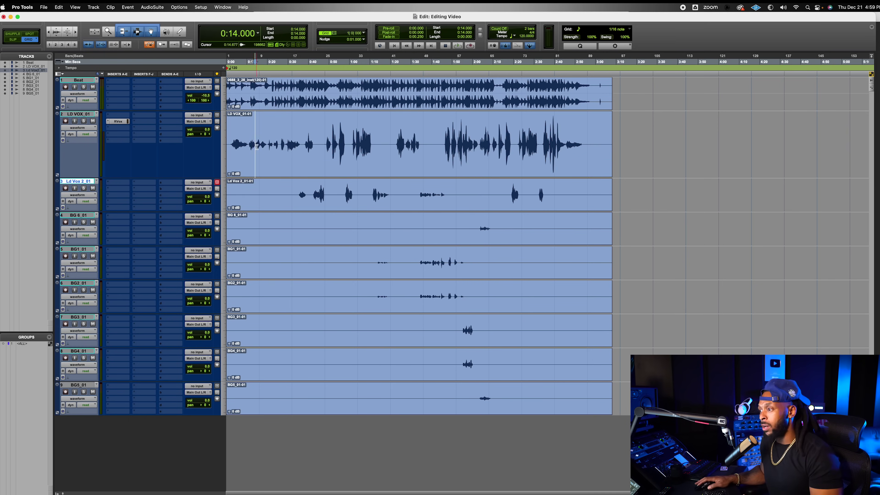
left_click(258, 156)
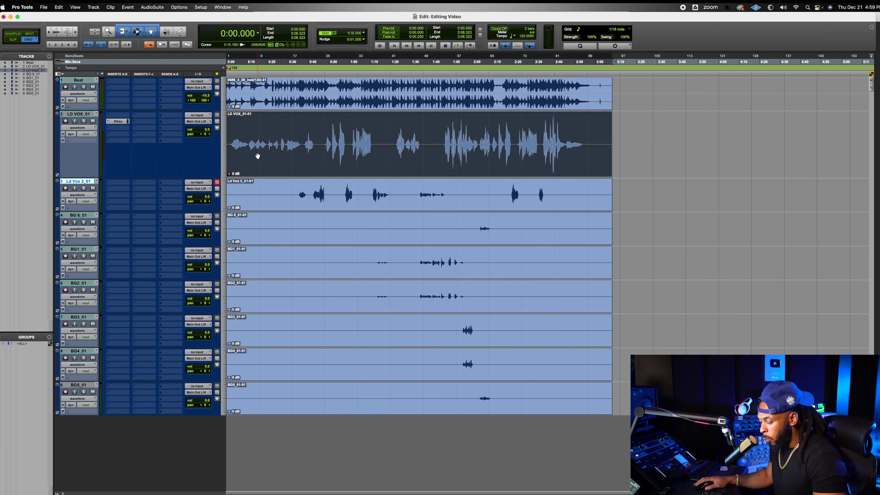
key("super+bracketright")
key("super+bracketleft")
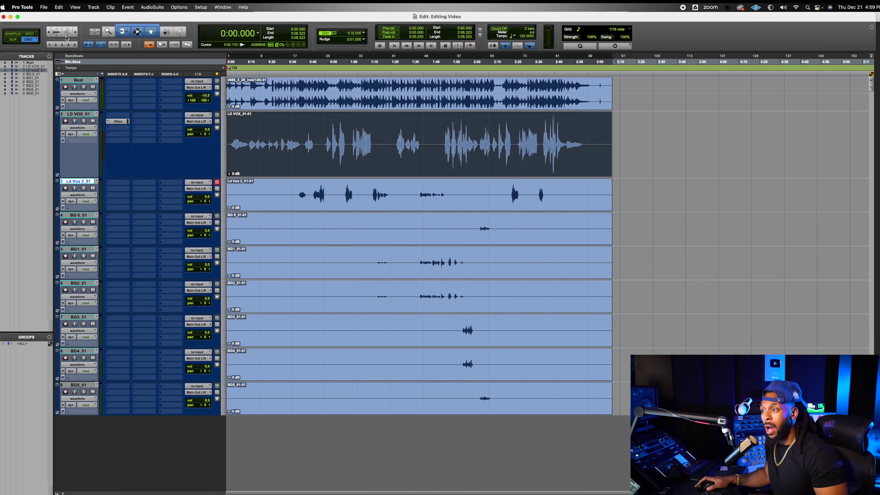
Step: Hide the Zoom Controls from the Edit window, show them again, and review the list of toolbar display options
right_click(84, 31)
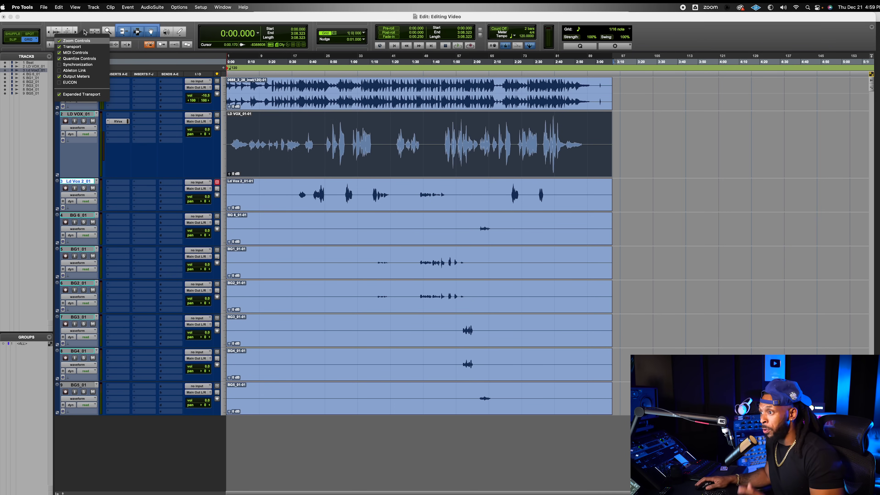
left_click(77, 40)
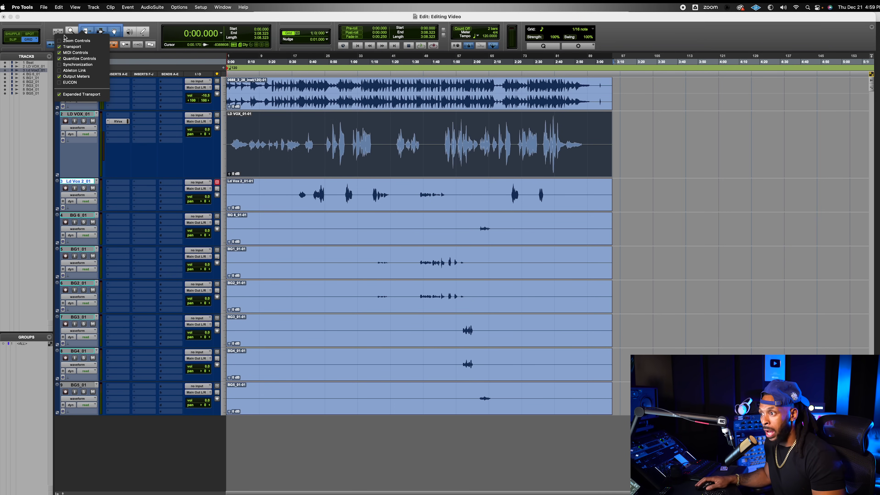
left_click(68, 41)
left_click(712, 26)
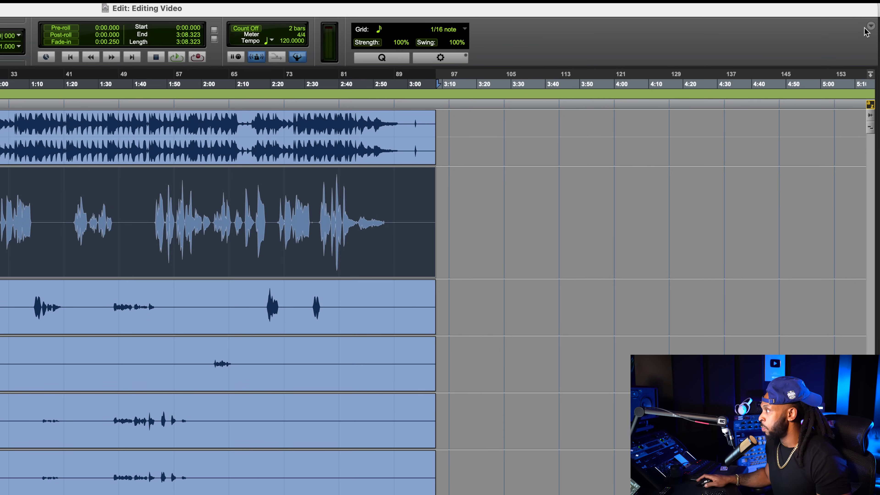
left_click(871, 28)
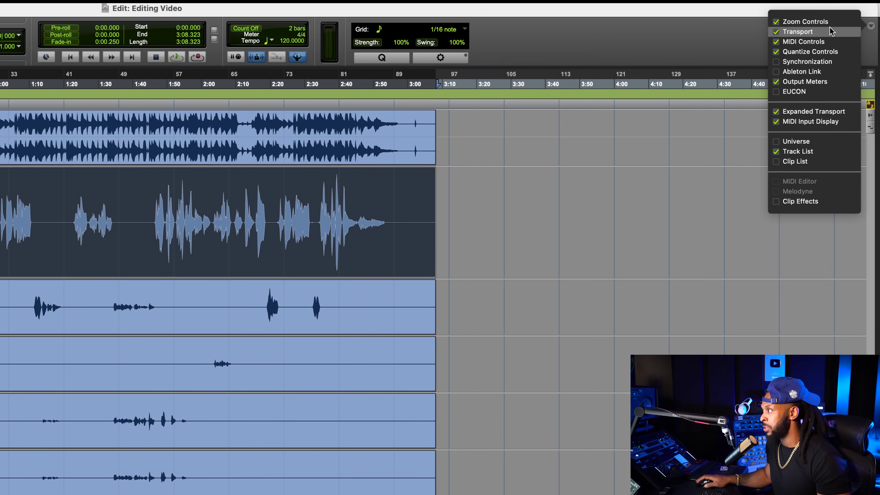
left_click(671, 40)
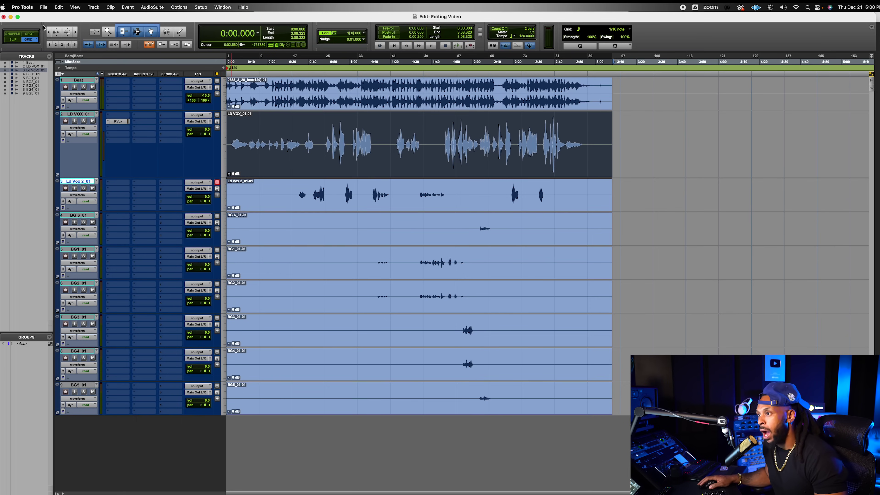
Step: Magnify the audio waveforms vertically on all tracks and zoom the timeline in to the opening seconds of the lead vocal
left_click(55, 31)
left_click(55, 31)
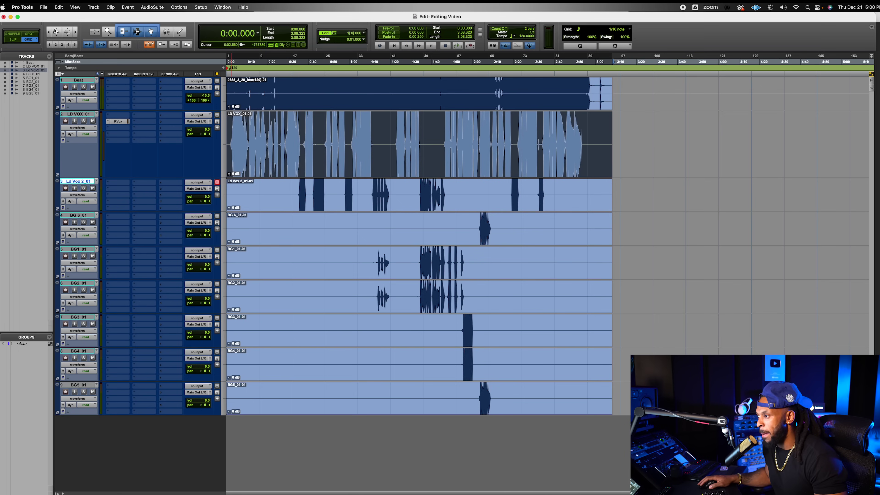
key("super+bracketright")
key("super+bracketright")
key("super+bracketright")
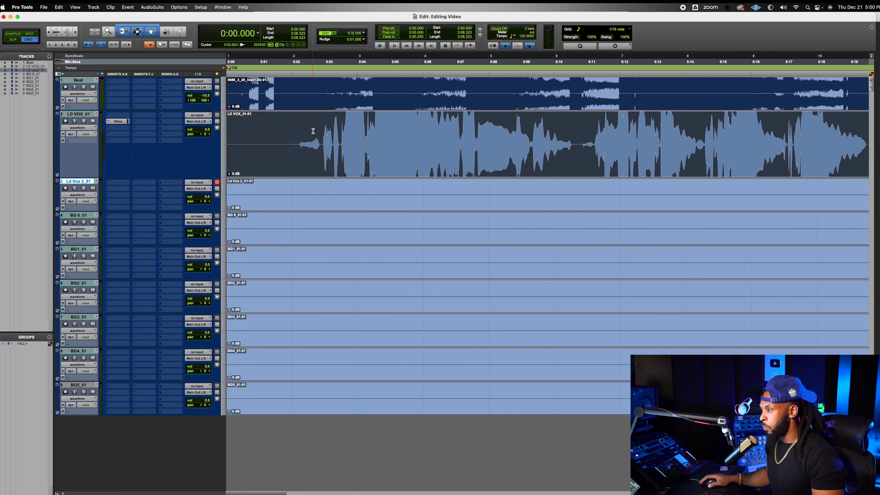
key("super+bracketleft")
key("super+bracketleft")
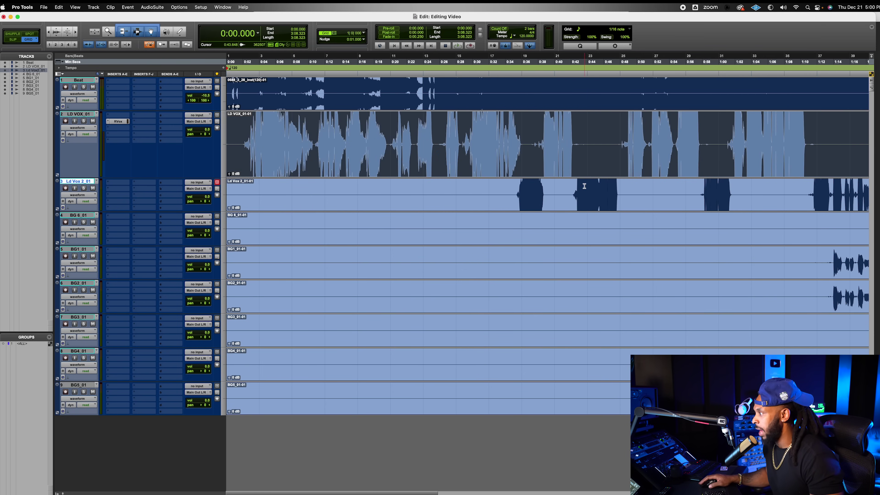
key("super+bracketright")
key("super+bracketright")
key("super+bracketright")
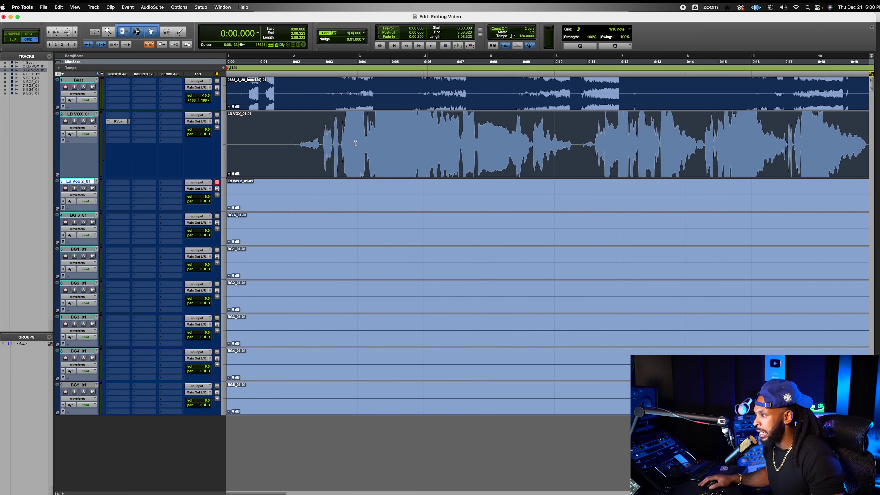
Step: Enlarge the LD VOX_01 track until it fills most of the tracks area, showing its opening phrases in detail
left_click_drag(184, 178, 190, 333)
left_click(326, 179)
key("super+bracketright")
key("super+bracketright")
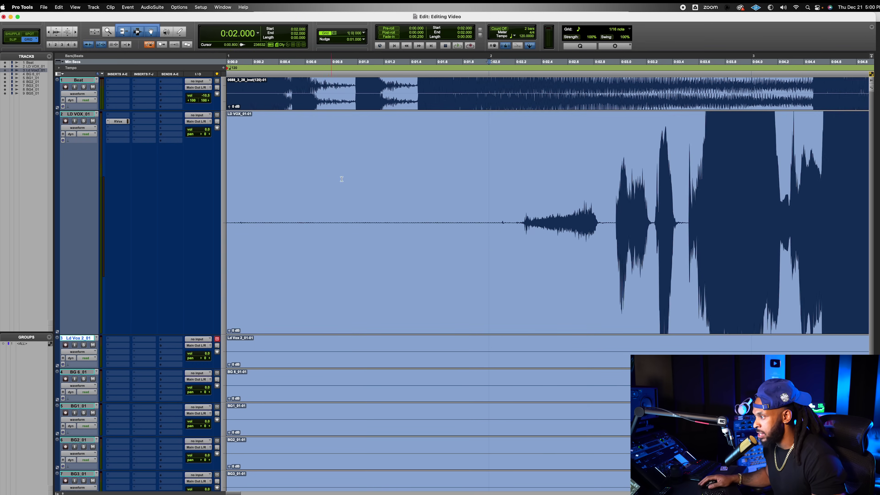
key("super+bracketleft")
key("super+bracketleft")
key("super+bracketleft")
key("super+bracketleft")
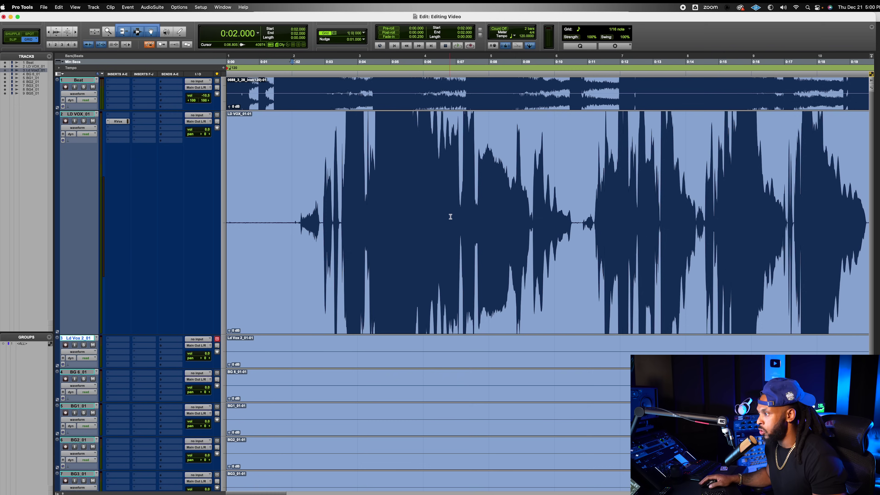
Step: Solo the LD VOX_01 track
left_click(84, 120)
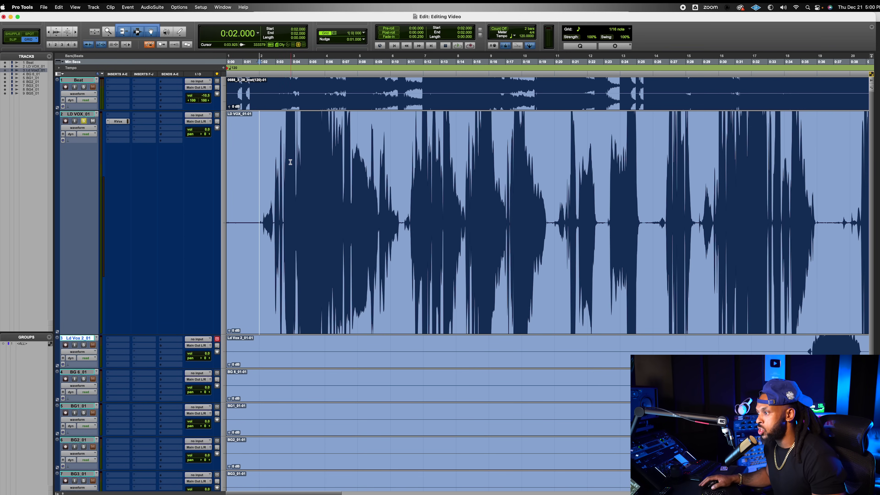
key("super+bracketright")
key("super+bracketright")
key("super+bracketleft")
key("super+bracketleft")
key("super+bracketleft")
key("super+bracketleft")
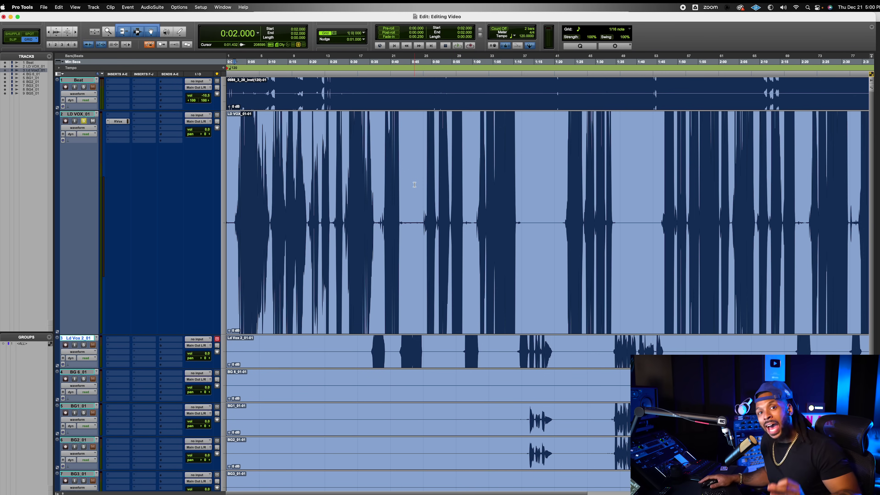
Step: Audition the opening of the LD VOX_01 clip from 0:00.890 and from 0:02.218 to check the breath before the first word
key("super+bracketright")
key("super+bracketright")
key("super+bracketright")
key("super+bracketright")
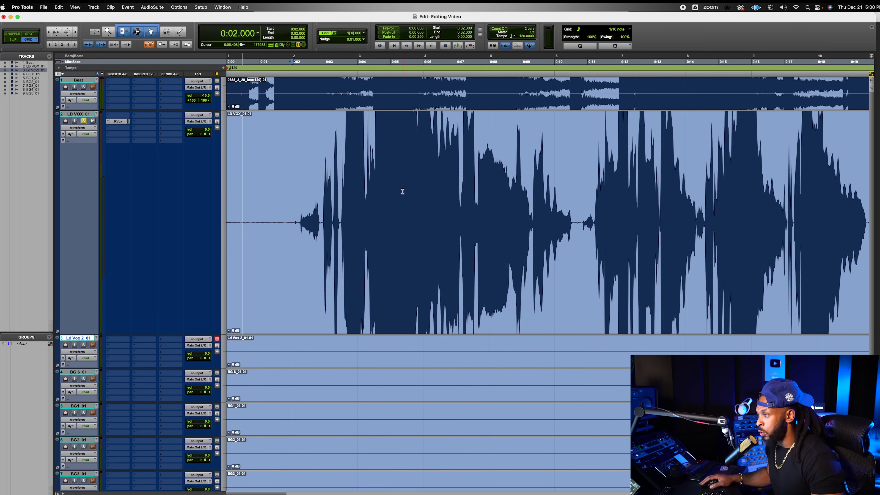
left_click(284, 169)
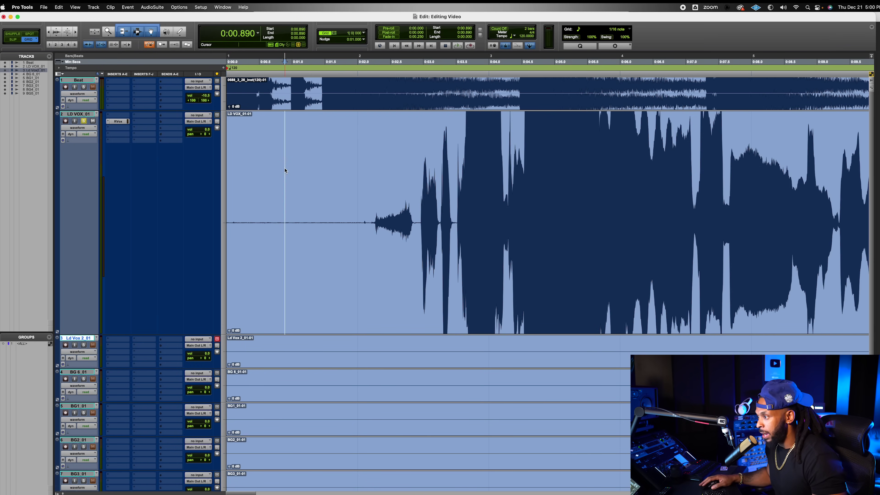
key("space")
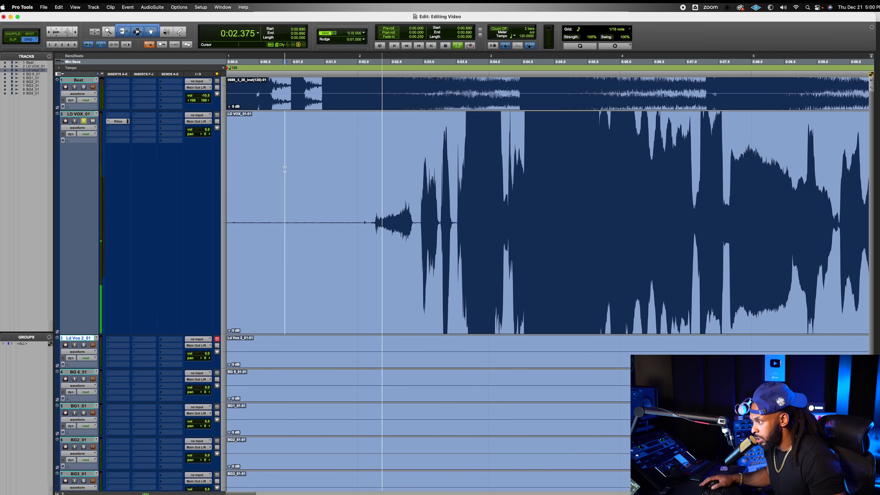
key("space")
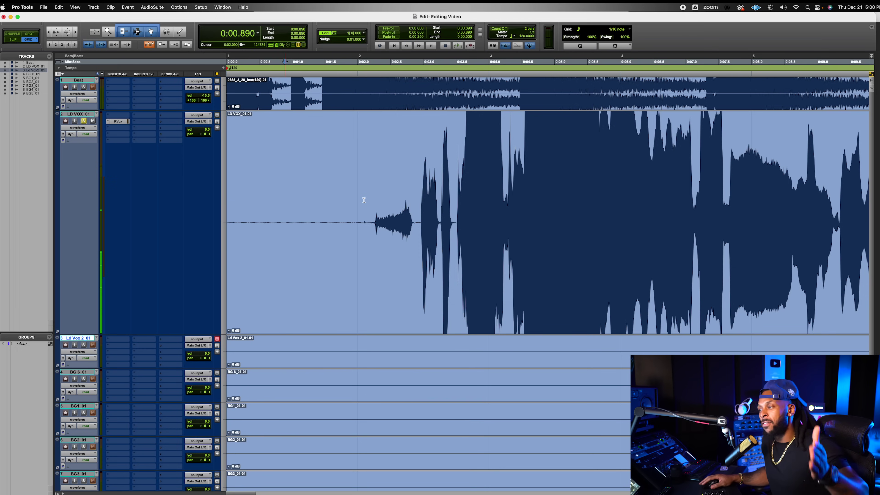
left_click(372, 193)
key("space")
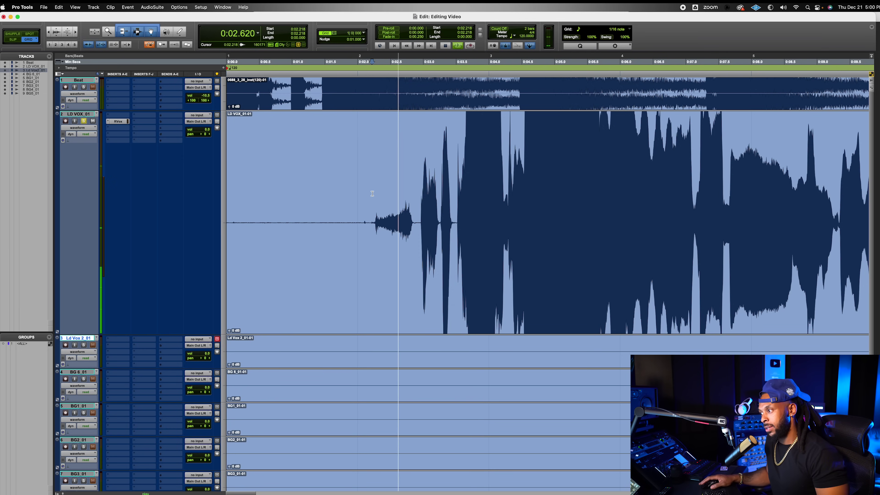
key("space")
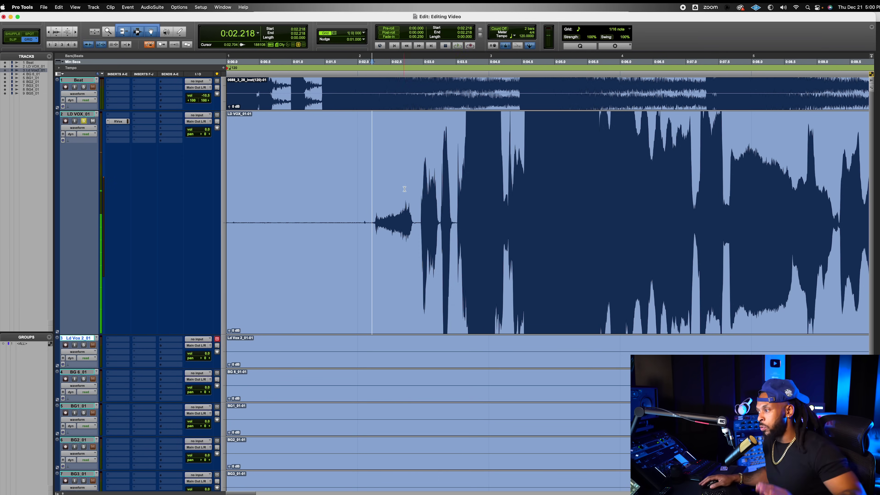
Step: In Slip mode, select the LD VOX_01 audio from the start to 0:02.917, and undo a trial deletion of that selection
left_click(416, 190)
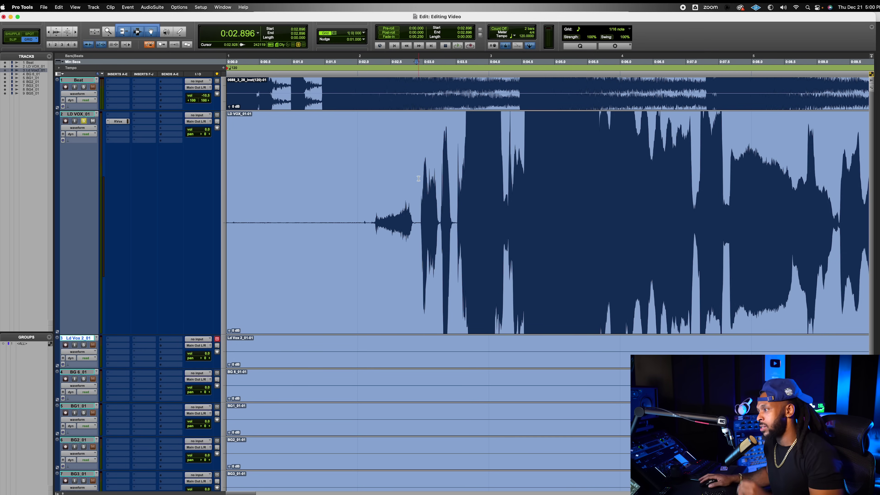
key("shift+Return")
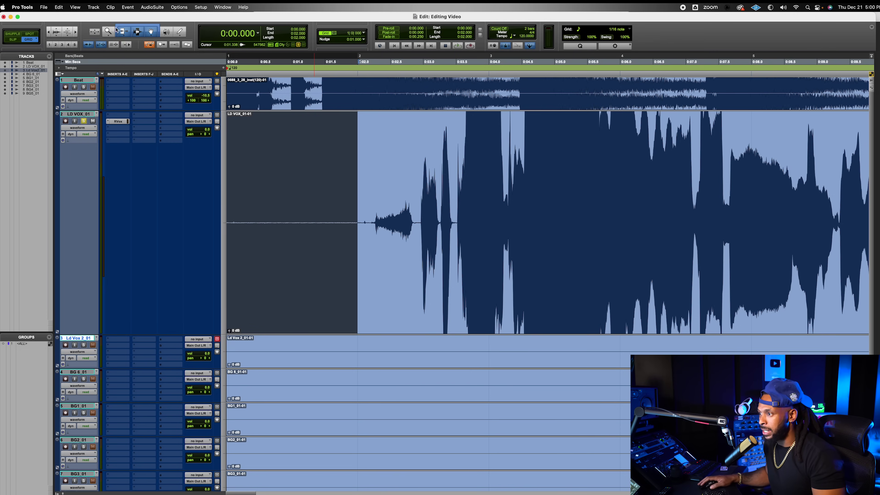
key("F2")
left_click_drag(418, 160, 182, 167)
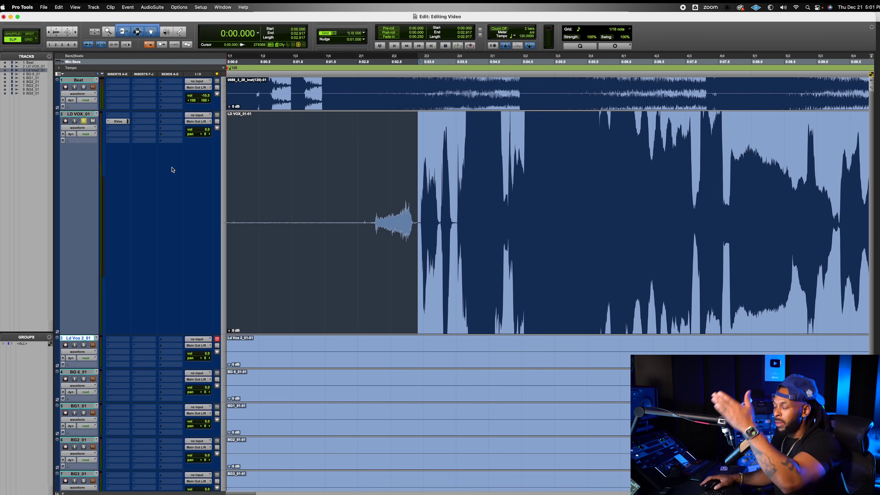
key("Delete")
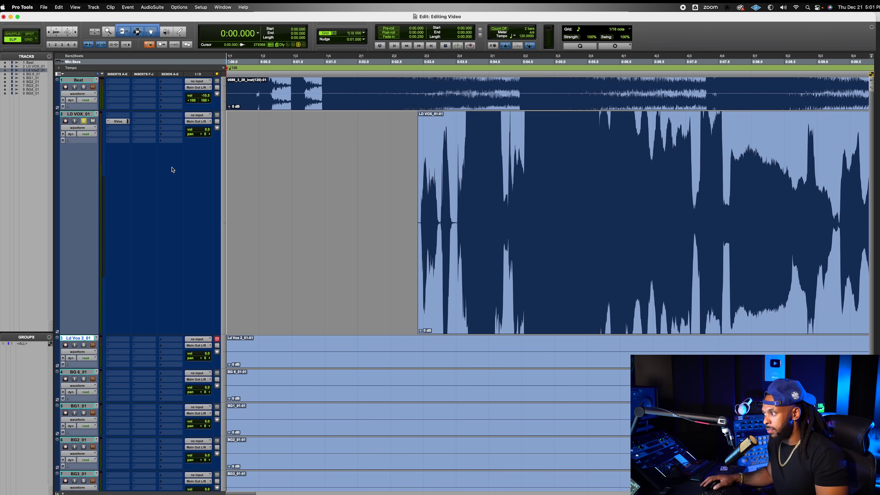
key("super+z")
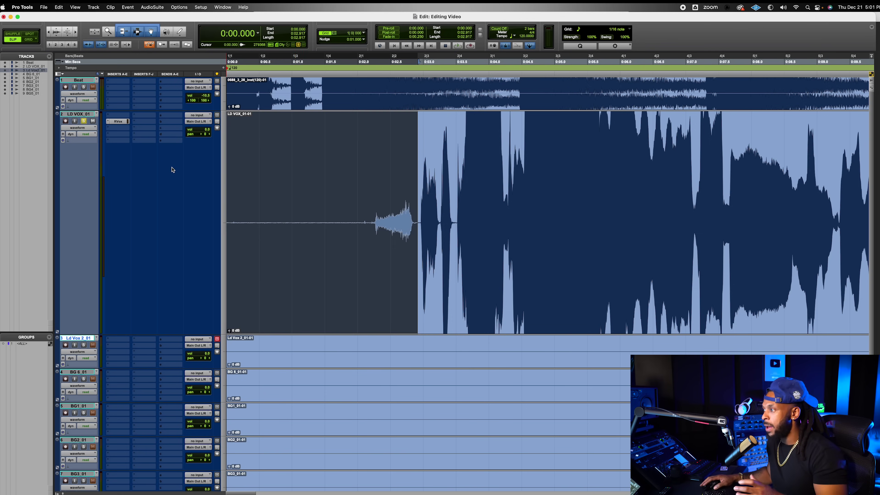
Step: Trim the start of the LD VOX_01 clip to 0:02.912, just before the first word
left_click(417, 155)
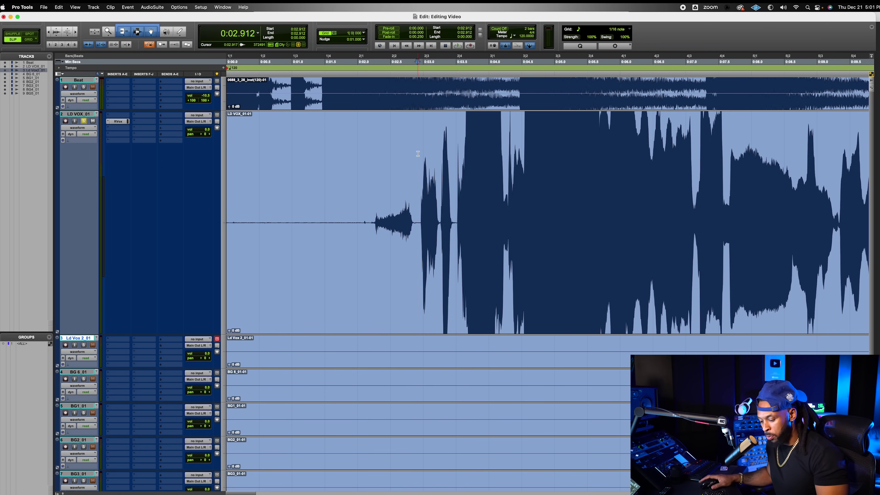
key("a")
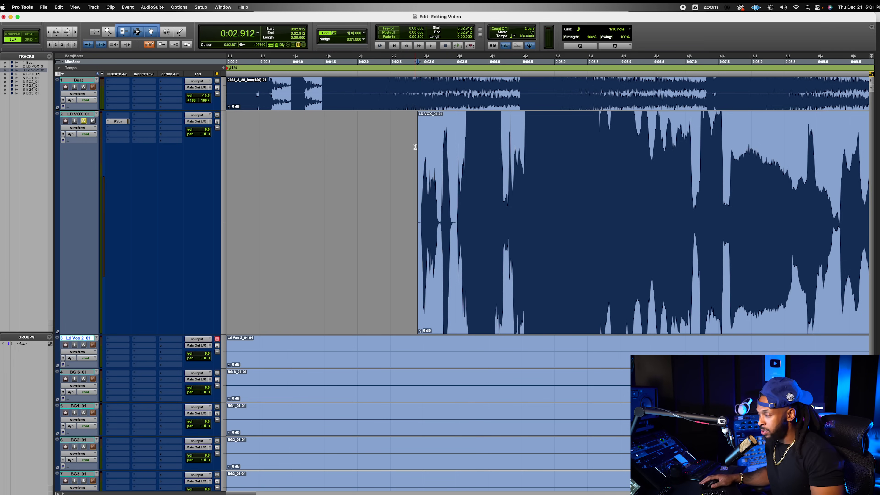
Step: Trim the end of the LD VOX_01 clip to 2:54.026, just after the last vocal phrase
key("r")
key("r")
key("r")
key("r")
key("r")
key("r")
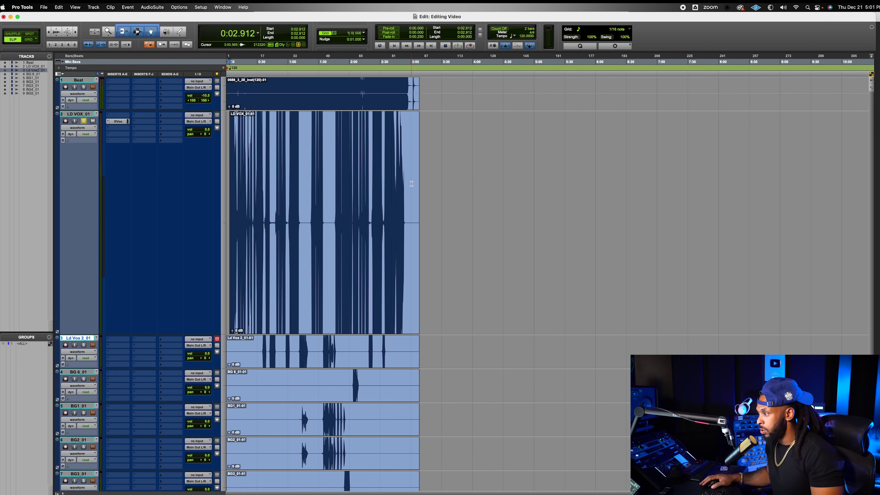
left_click(410, 184)
key("t")
key("t")
key("t")
key("t")
key("t")
left_click(444, 184)
key("r")
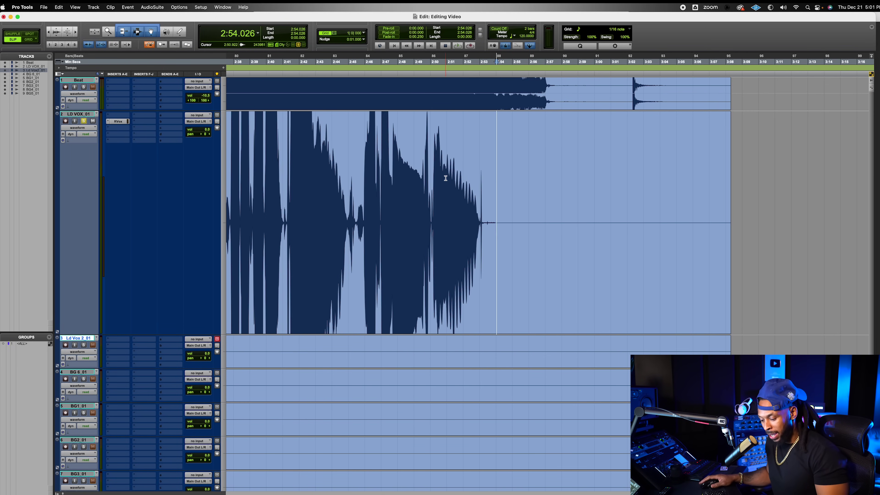
key("s")
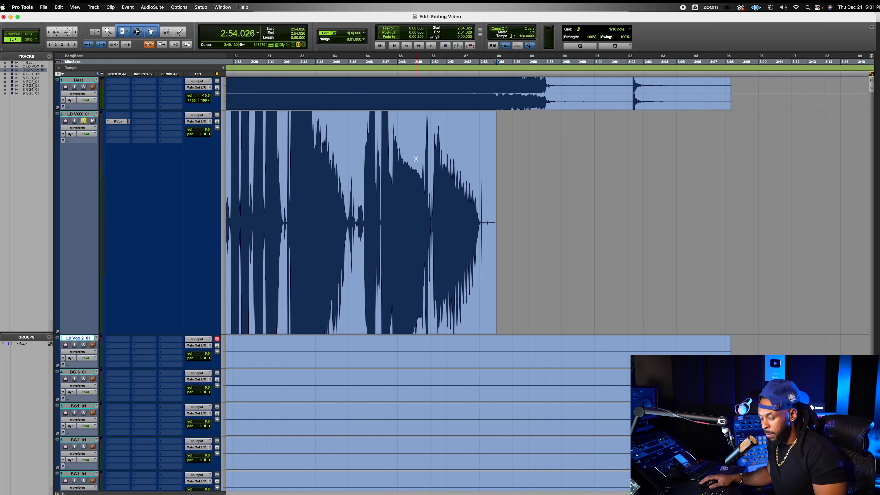
Step: Examine the LD VOX_01 waveform across the song for gaps and breaths between phrases
key("r")
key("r")
left_click(312, 165)
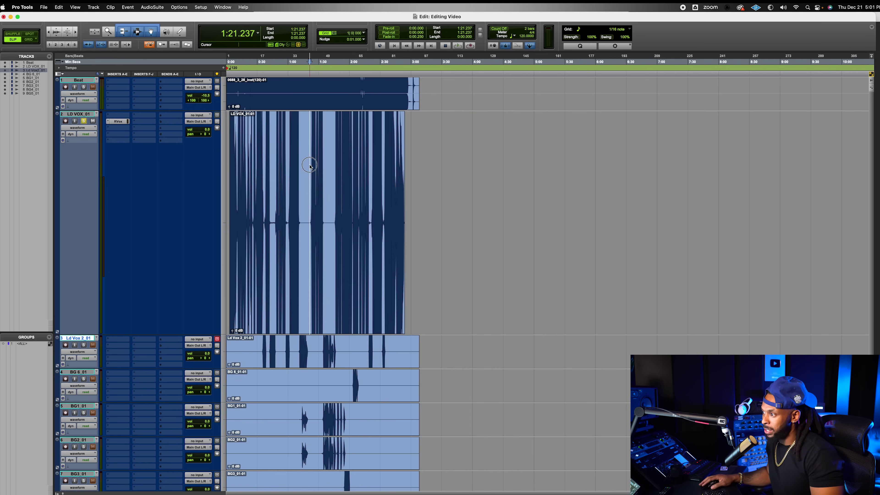
key("t")
key("t")
key("t")
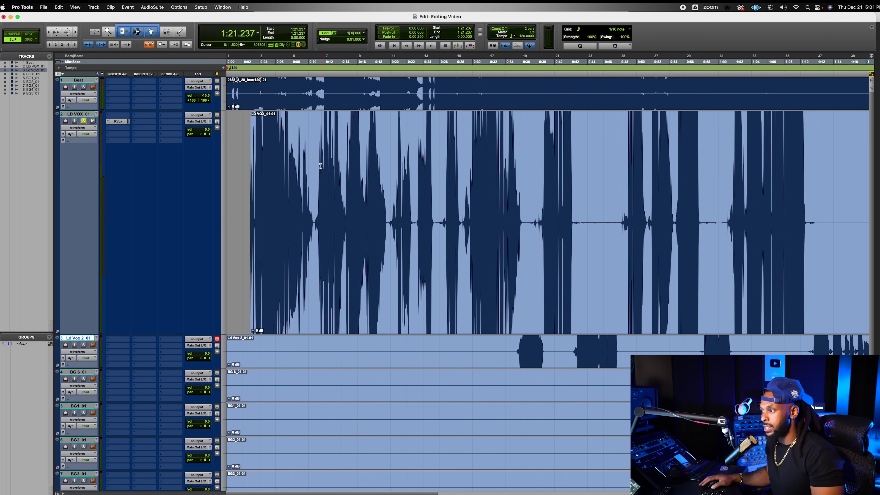
left_click(318, 165)
key("t")
key("r")
key("r")
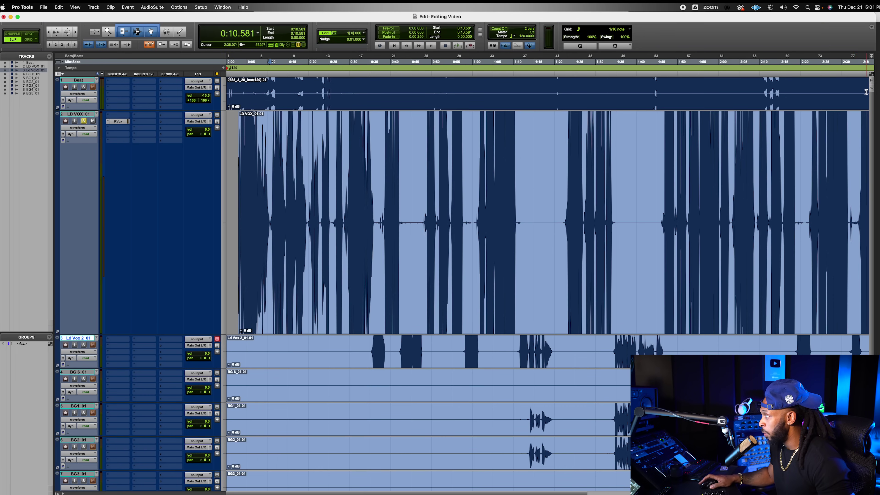
Step: Play the lead vocal with the Beat soloed from 0:02.000 and lower the Beat volume to -15.2
left_click(870, 74)
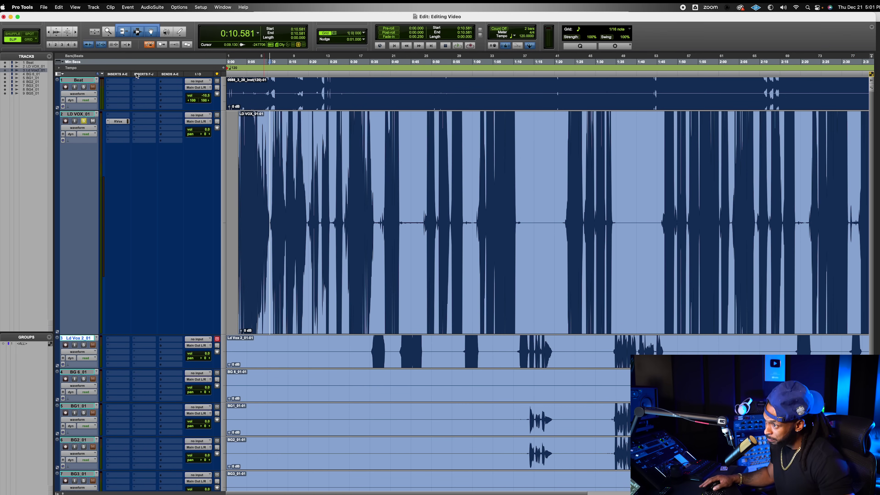
left_click(60, 44)
left_click(233, 166)
key("t")
key("t")
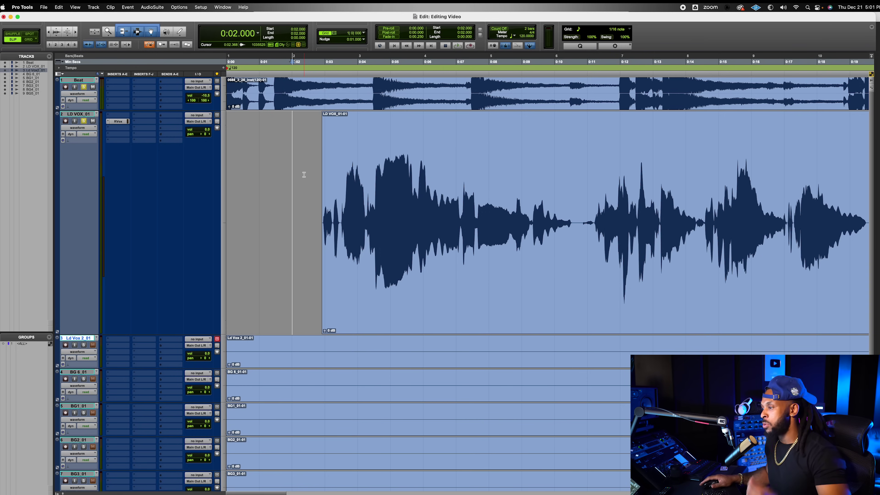
key("space")
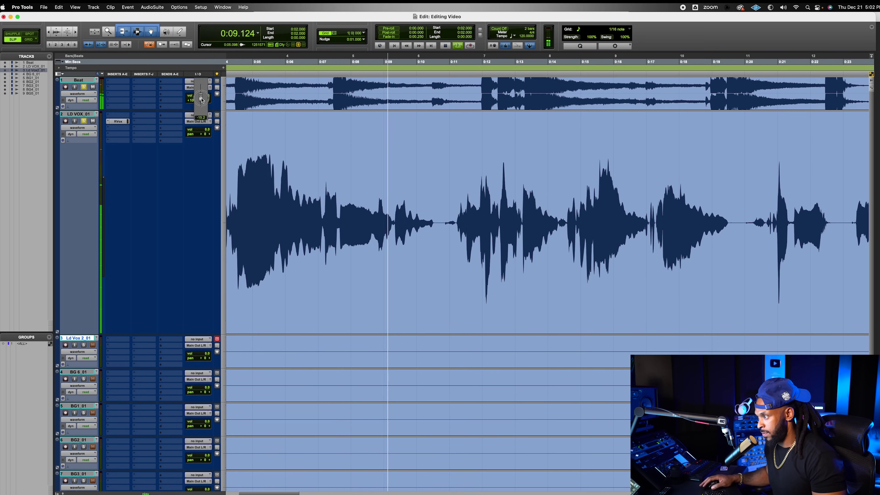
key("space")
Step: Audition LD VOX_01 from 0:10.000 to check where the first phrase ends
left_click(417, 213)
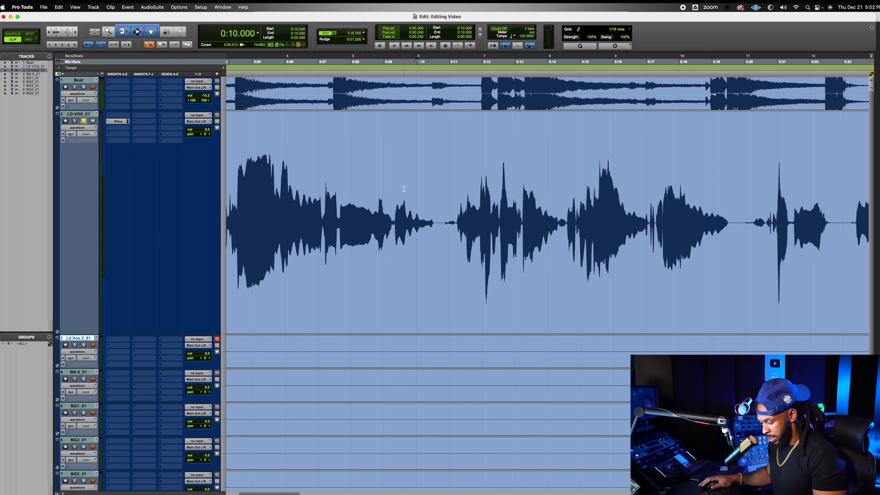
key("t")
key("t")
key("space")
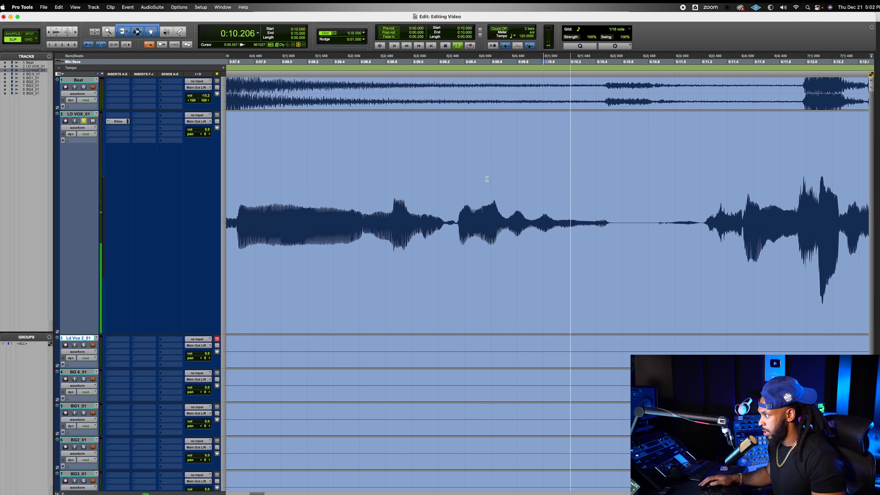
key("space")
Step: Delete the silence and breath from 0:10.573 to 0:11.202 on LD VOX_01, and select the first phrase's clip
left_click(617, 187)
left_click_drag(617, 187, 700, 241)
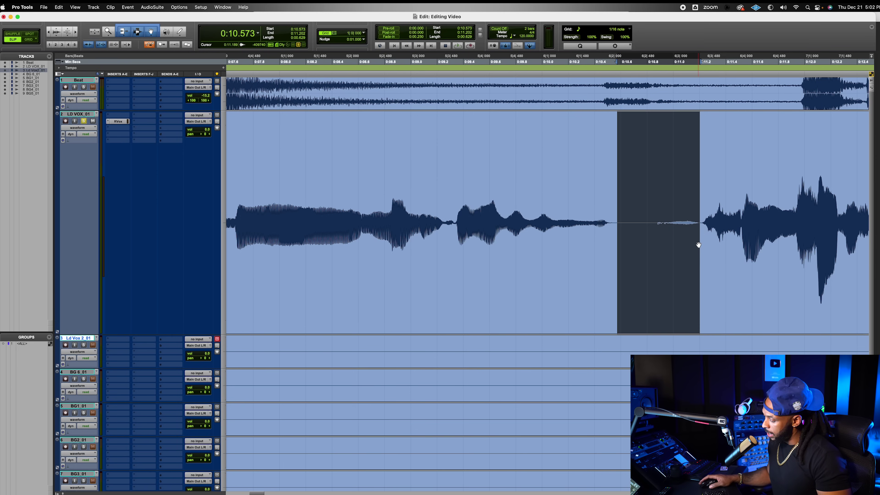
key("Delete")
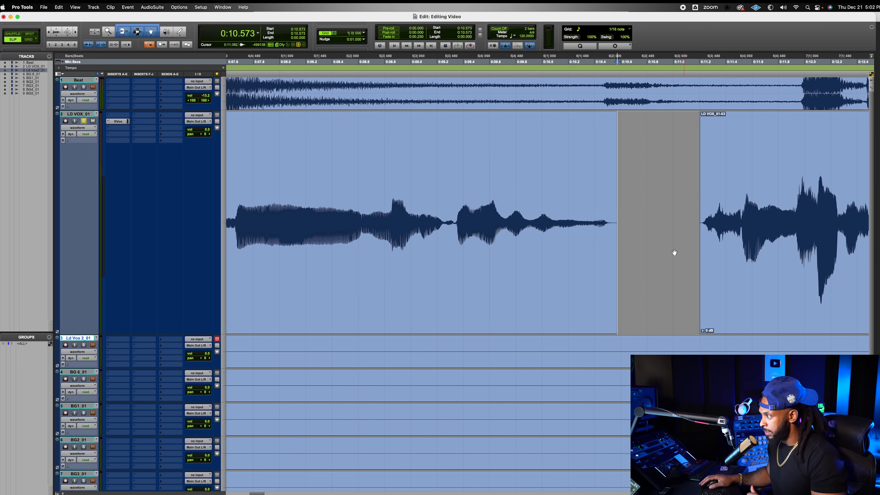
left_click(590, 283)
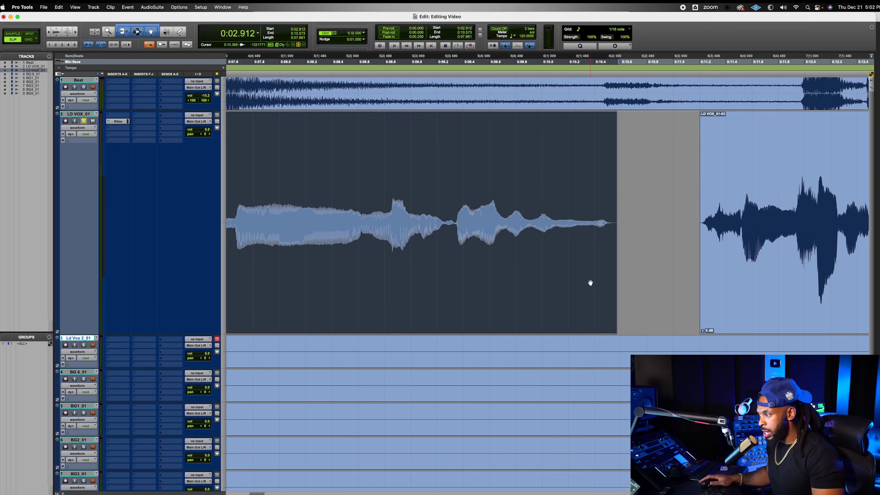
key("r")
key("r")
key("r")
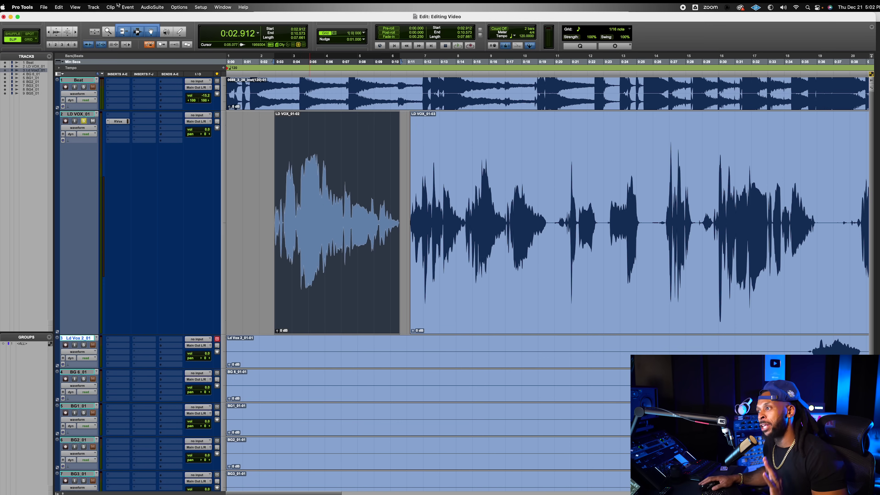
Step: Set the Clip Auto Fade In/Out Length preference to 10 msec
left_click(200, 7)
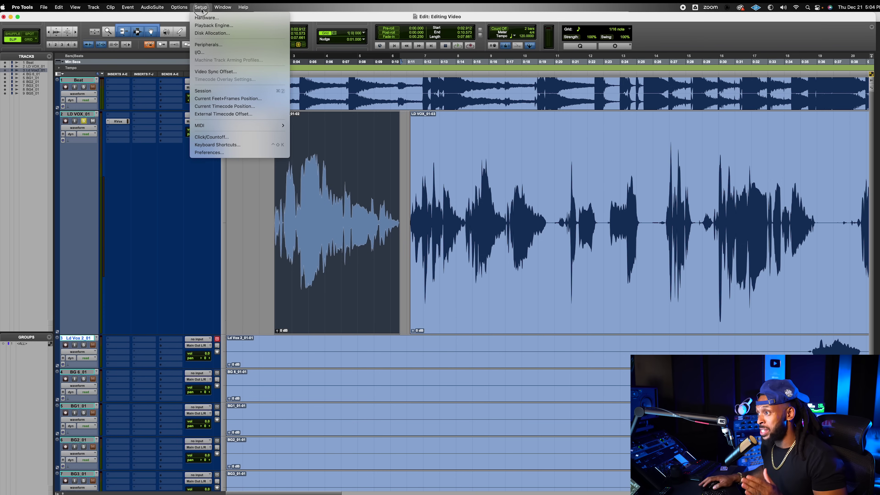
left_click(196, 152)
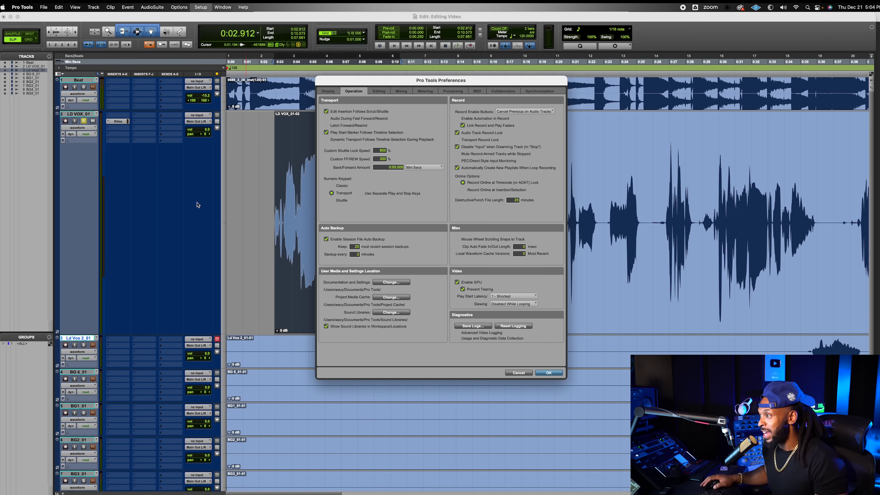
left_click(517, 246)
type("10")
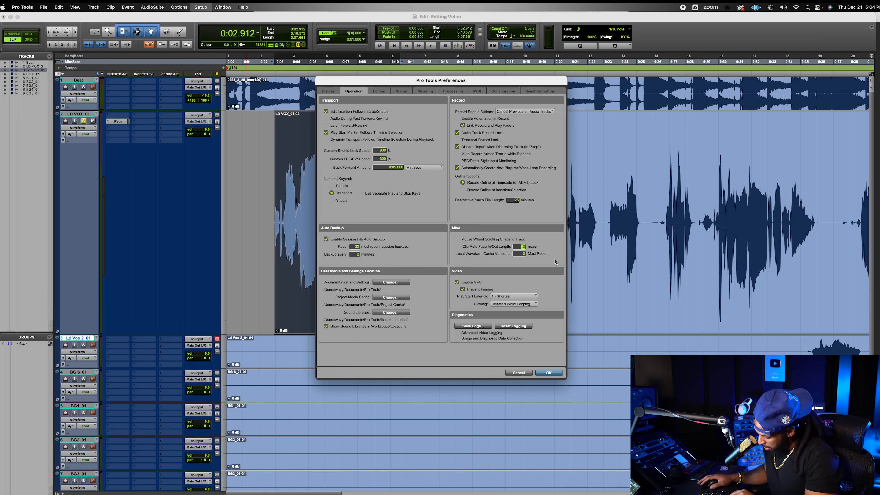
left_click(550, 374)
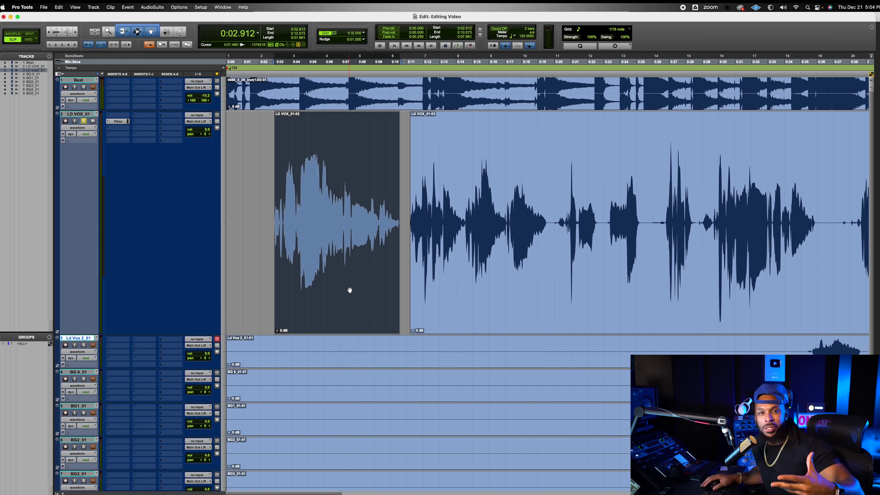
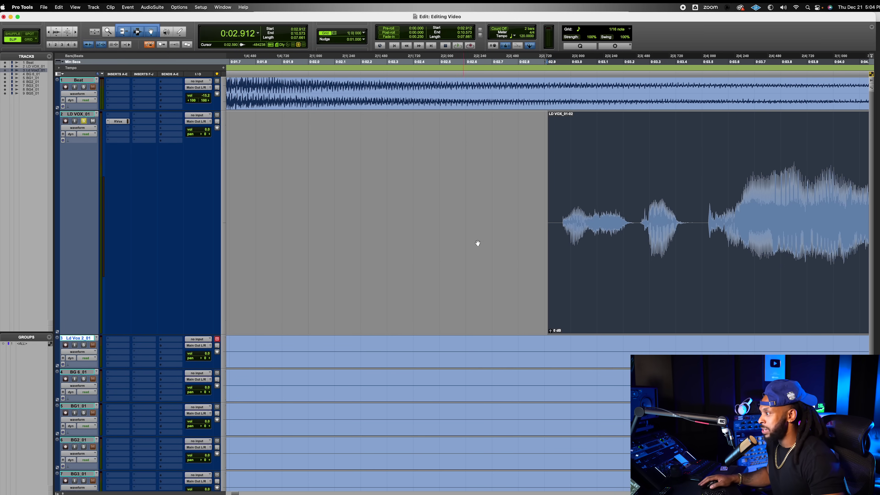
Step: Trim the start of the first LD VOX_01 clip to 0:02.936, and keep the Smart Tool active
left_click_drag(548, 207, 554, 206)
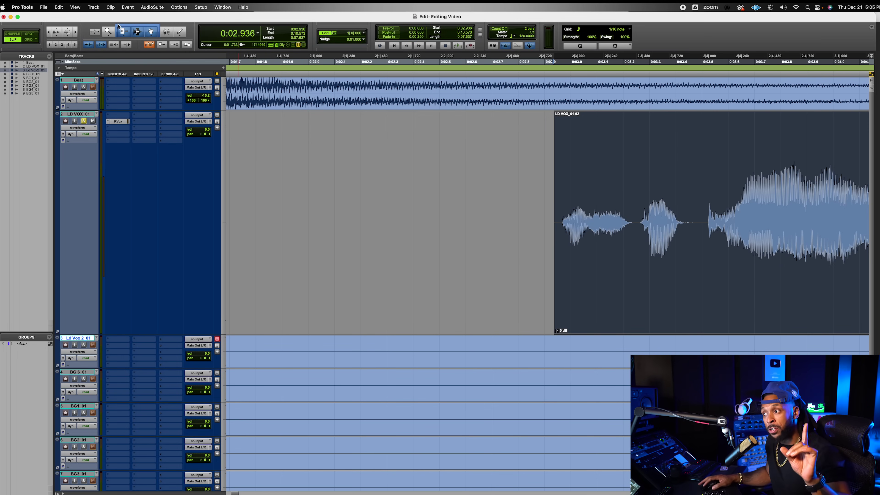
left_click(150, 32)
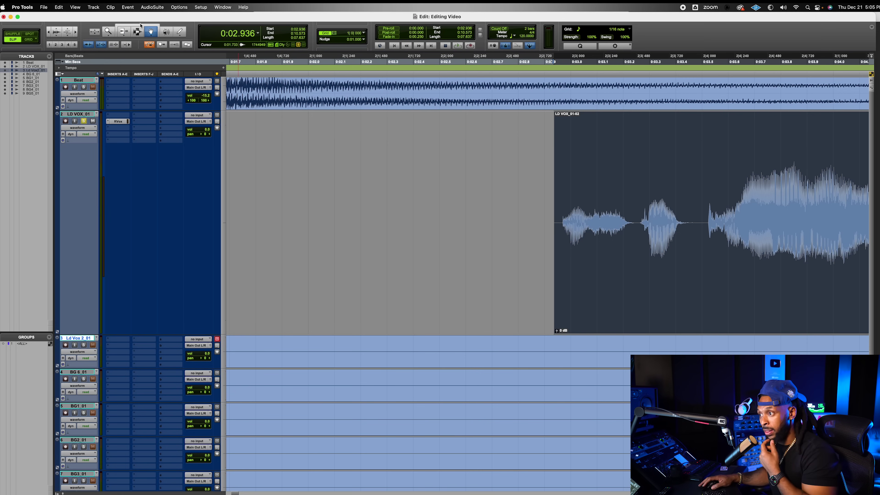
left_click(140, 24)
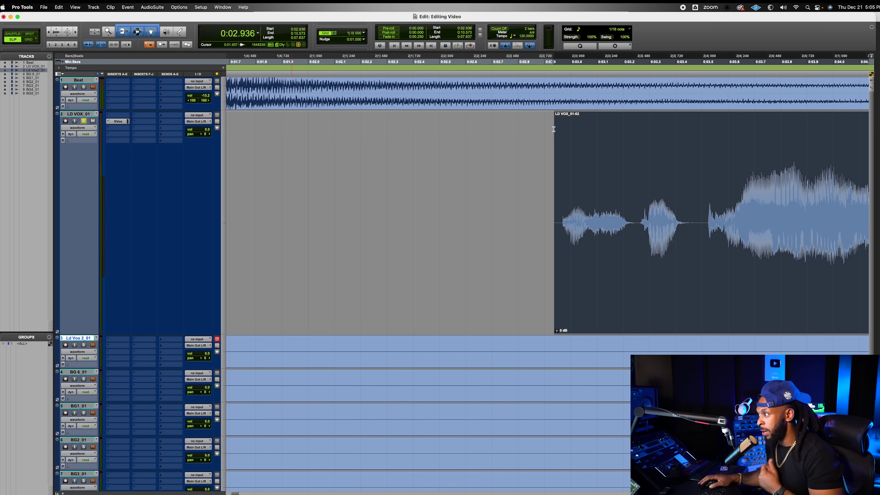
Step: Add a fade-in from 0:02.936 to 0:02.977 on the first LD VOX_01 clip and audition it
left_click_drag(556, 116, 565, 117)
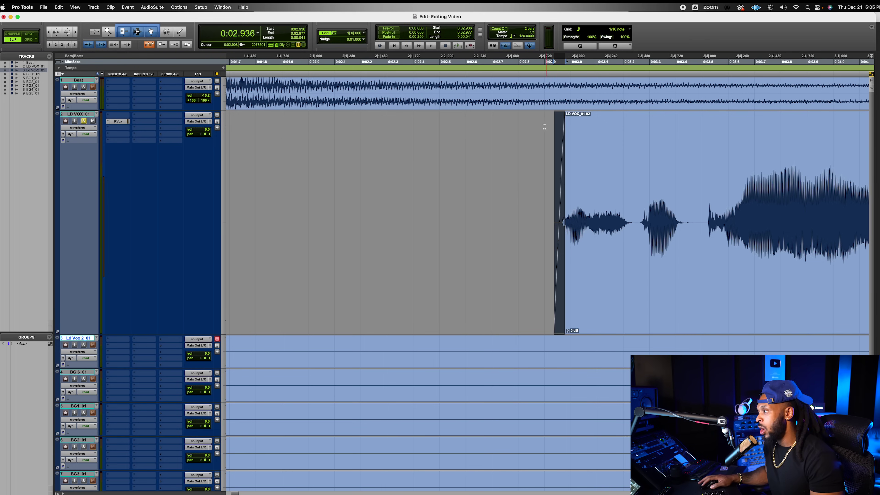
left_click(520, 128)
key("space")
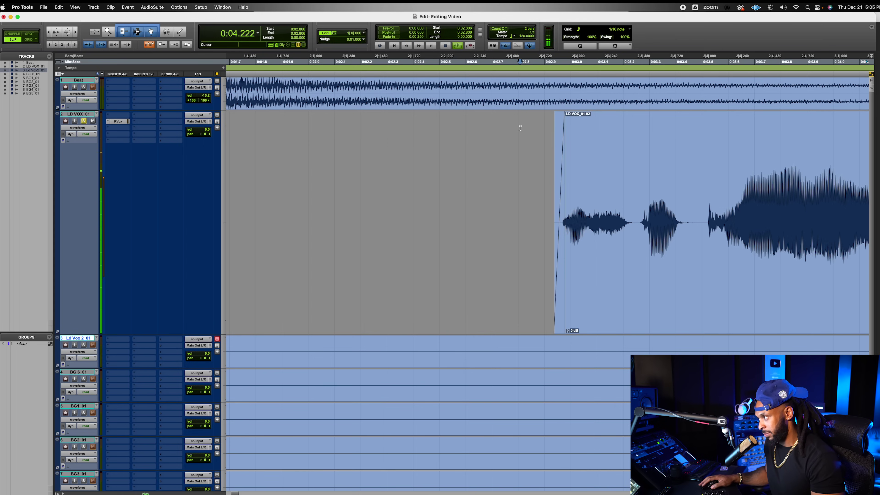
key("space")
left_click(557, 300)
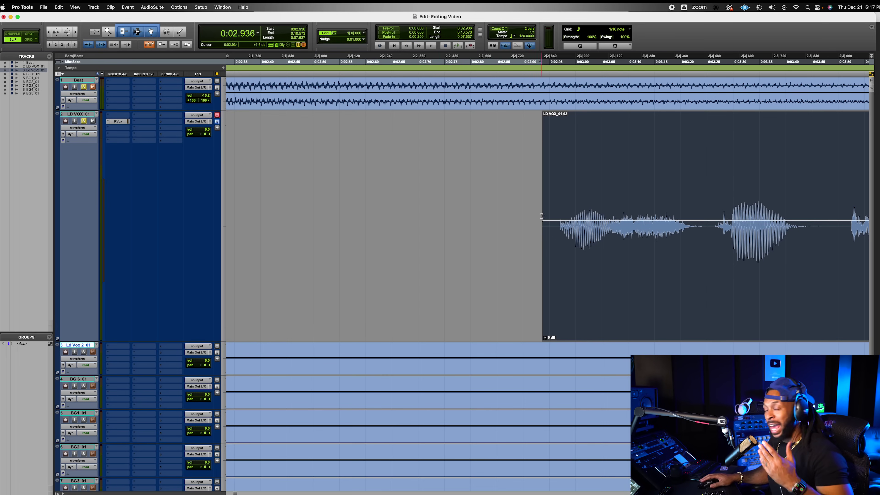
Step: Trim the start of the first LD VOX_01 clip closer to the first word, at 0:02.967
left_click(519, 168)
left_click_drag(500, 167, 562, 169)
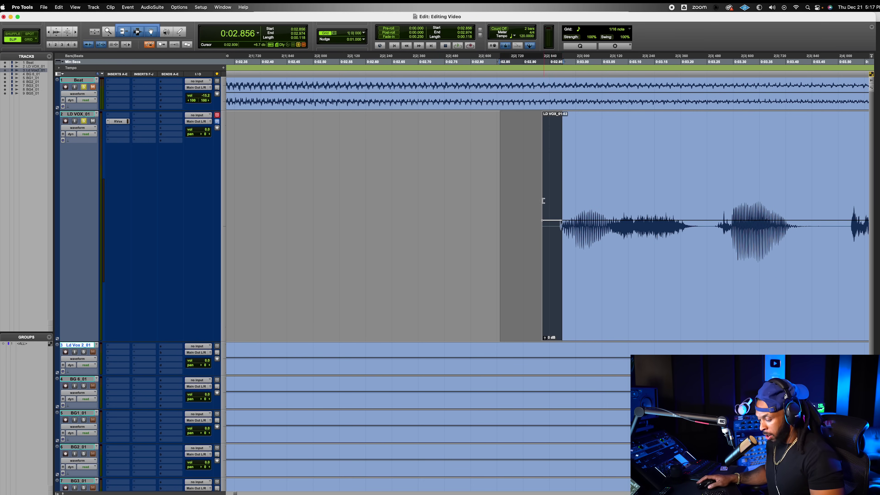
key("super+bracketright")
left_click(567, 194)
left_click_drag(568, 194, 602, 191)
left_click(552, 194)
scroll(587, 191, "right", 3)
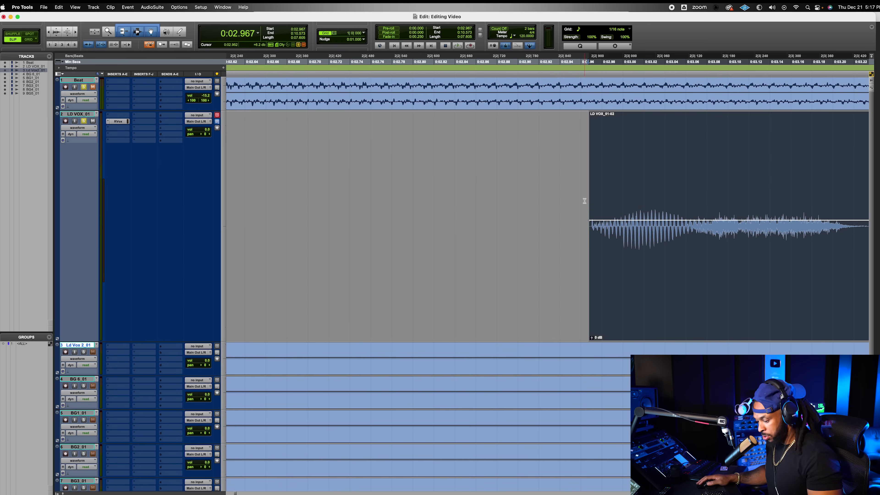
Step: Select 0:02.954 to 0:02.972 across the first LD VOX_01 clip's start, apply a fade-in and inspect it closely
key("super+bracketright")
left_click_drag(324, 182, 362, 179)
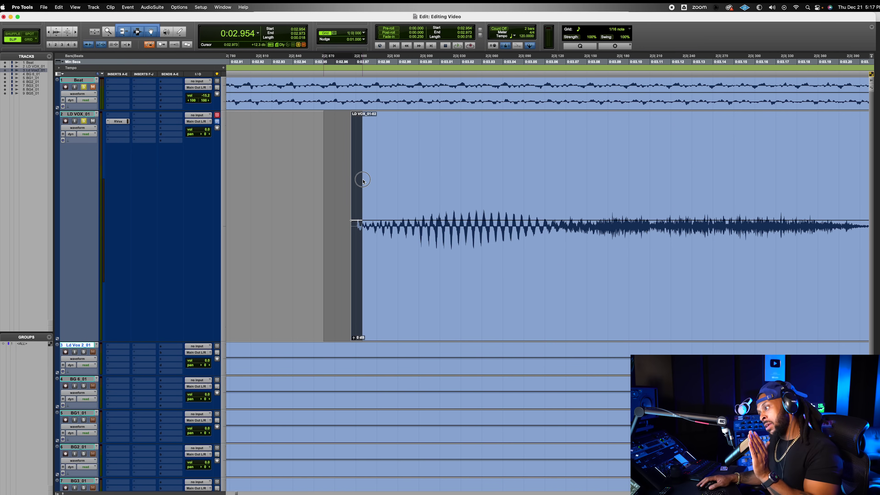
mouse_move(363, 179)
left_mouse_down()
mouse_move(530, 190)
mouse_move(361, 185)
left_mouse_up()
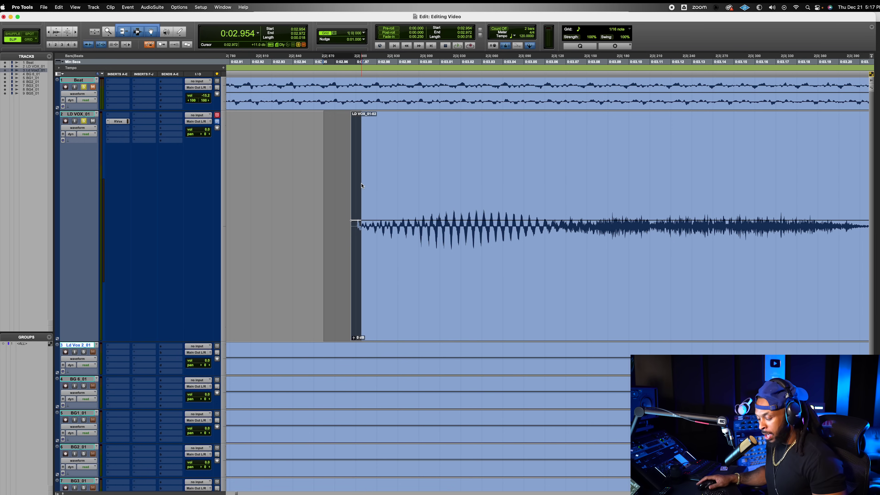
key("f")
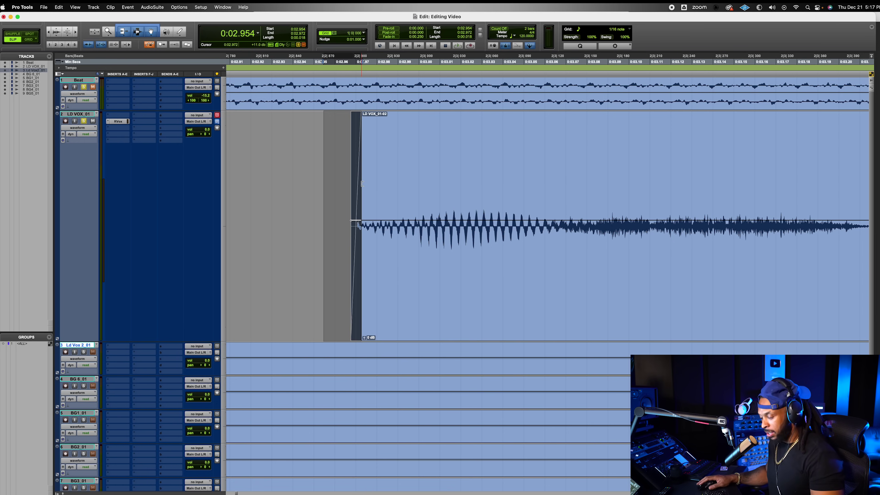
key("t")
key("t")
key("r")
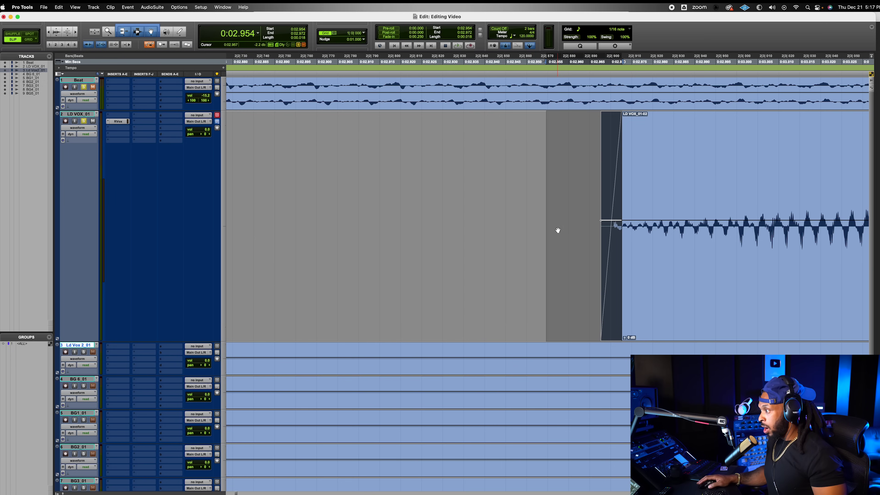
Step: Undo the last fade-in and fade in the first LD VOX_01 clip from its start to 0:02.970
key("super+z")
left_click(614, 170)
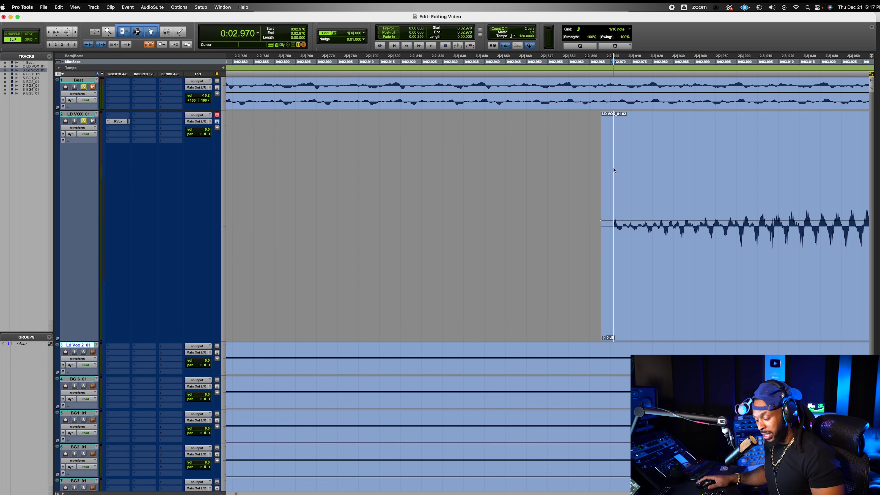
key("d")
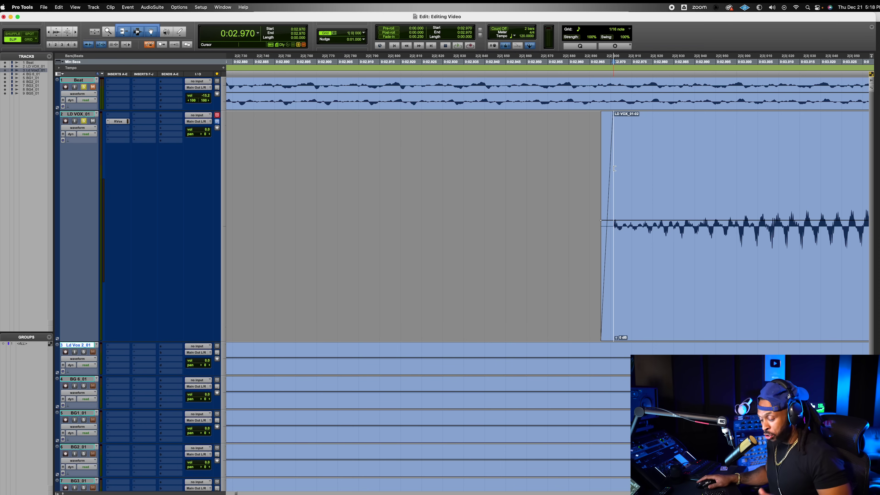
Step: Add a fade-out from 0:10.493 to the end of the first LD VOX_01 clip
left_click(680, 291)
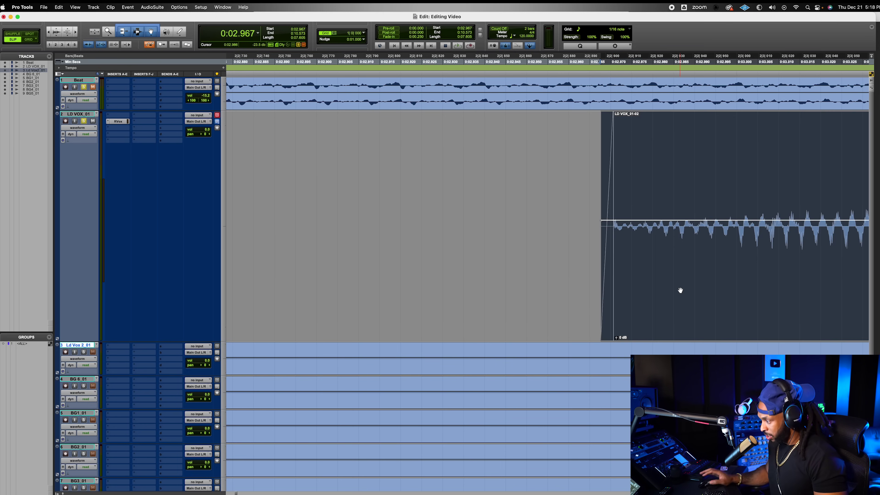
key("Right")
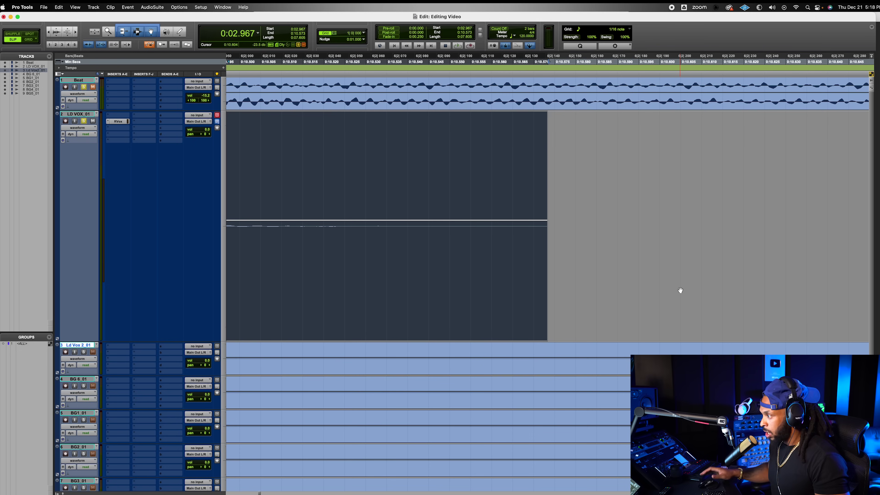
key("r")
key("r")
left_click(503, 167)
left_click(466, 160)
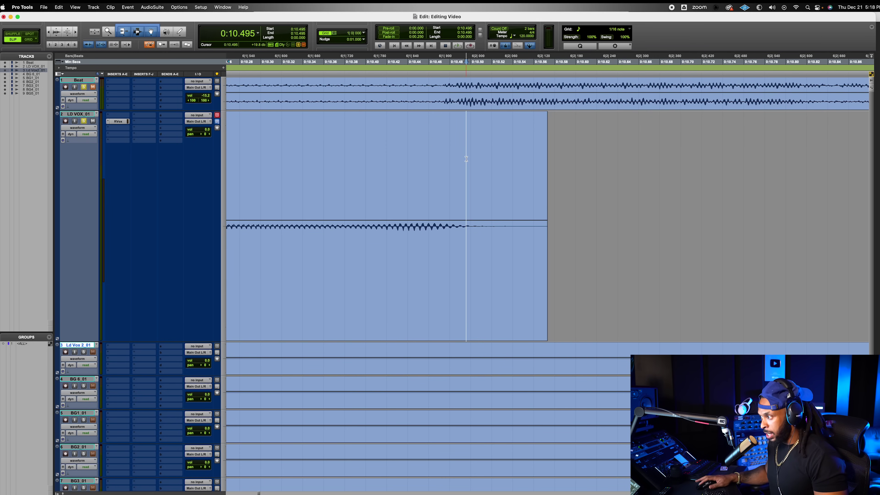
left_click(464, 158)
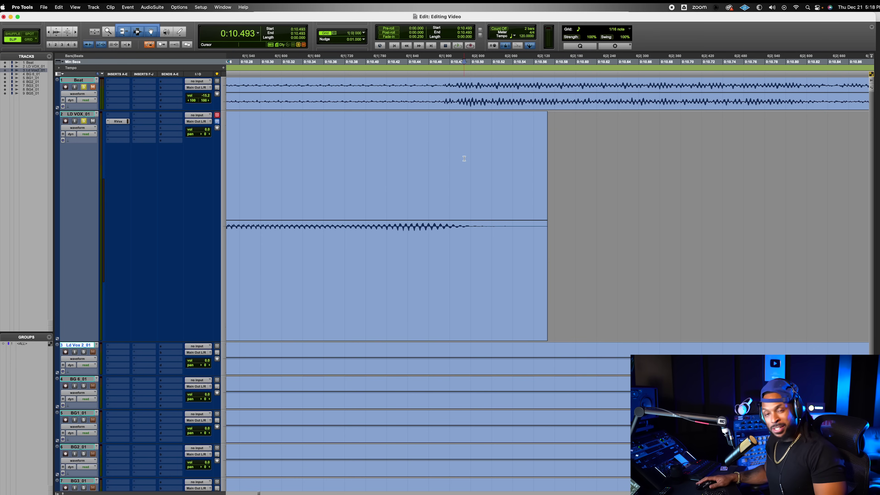
key("g")
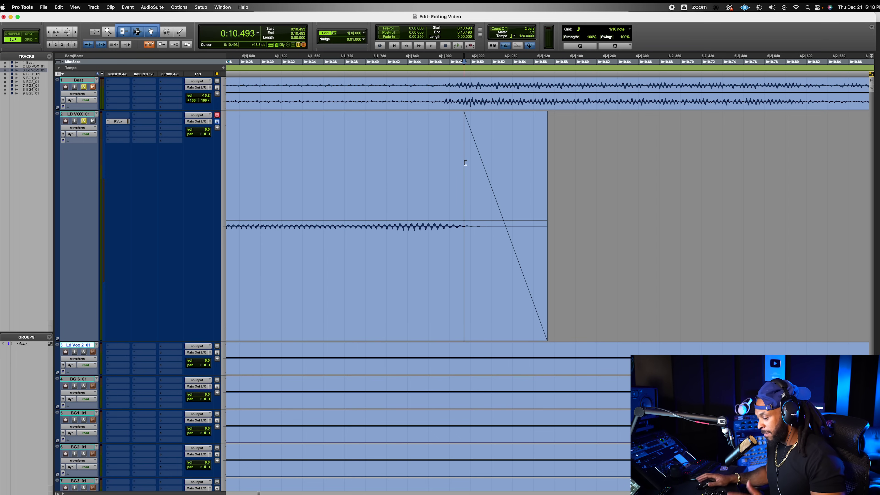
Step: Play the lead vocal from 0:02.410 into the second clip to check the first clip's fades
key("r")
key("r")
key("r")
key("r")
key("r")
key("r")
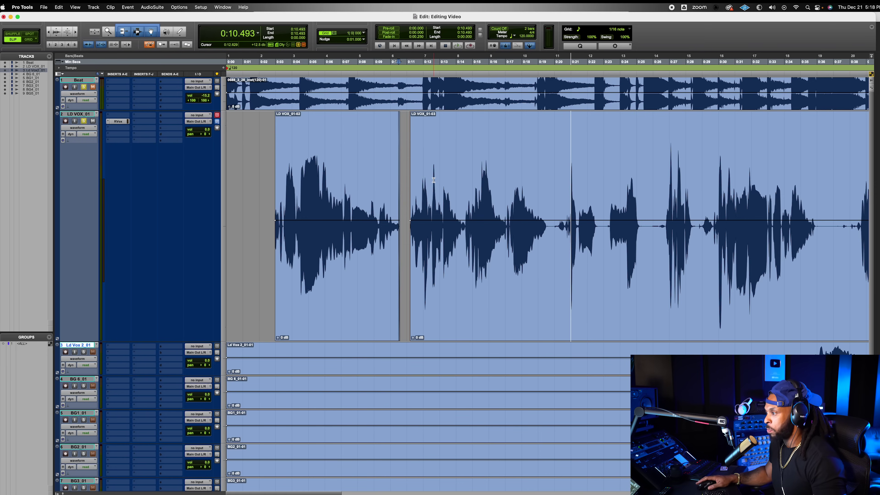
left_click(265, 177)
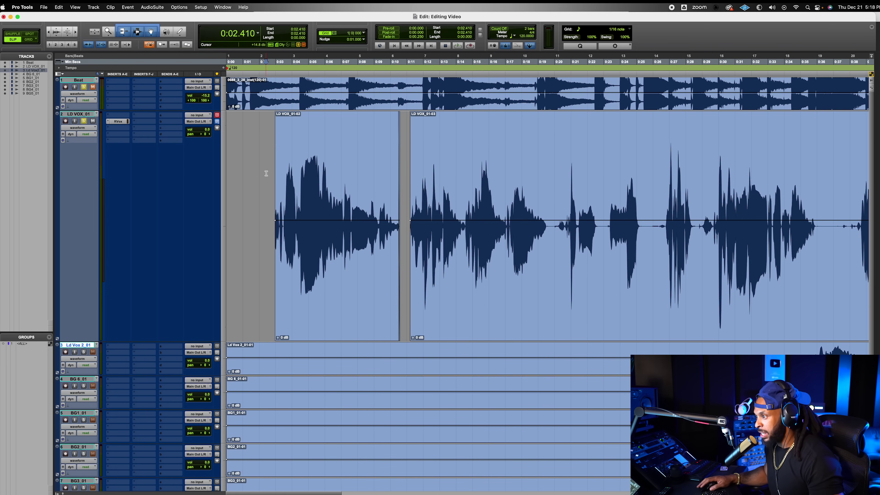
key("space")
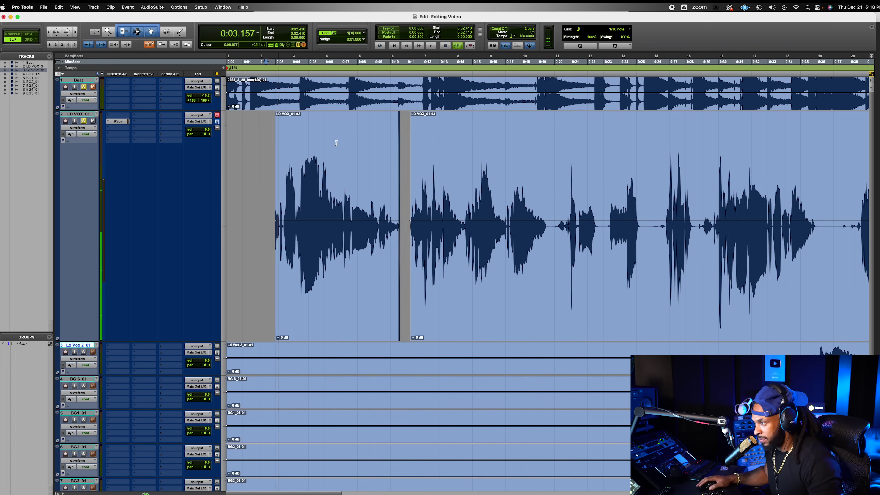
key("t")
key("t")
key("r")
key("r")
key("r")
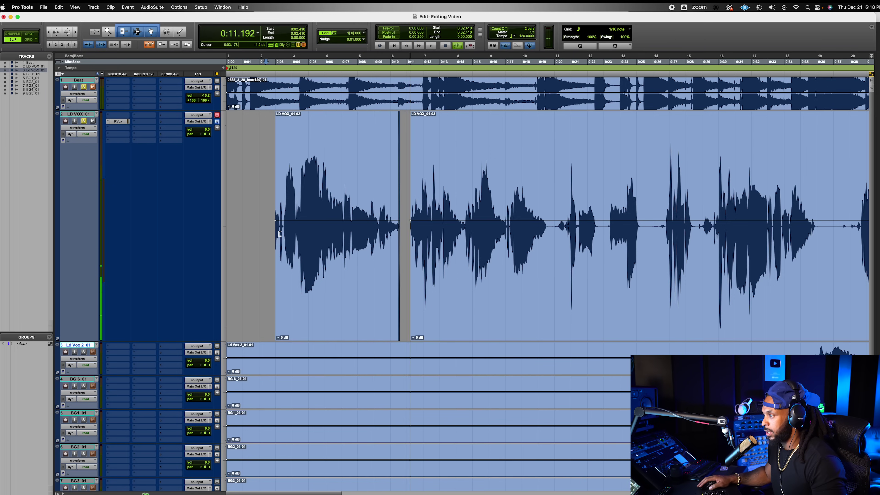
Step: Add a short fade-in at the start of the second LD VOX_01 clip, redoing it longer than the first attempt
left_click(450, 287)
key("space")
key("t")
key("t")
key("t")
key("t")
key("t")
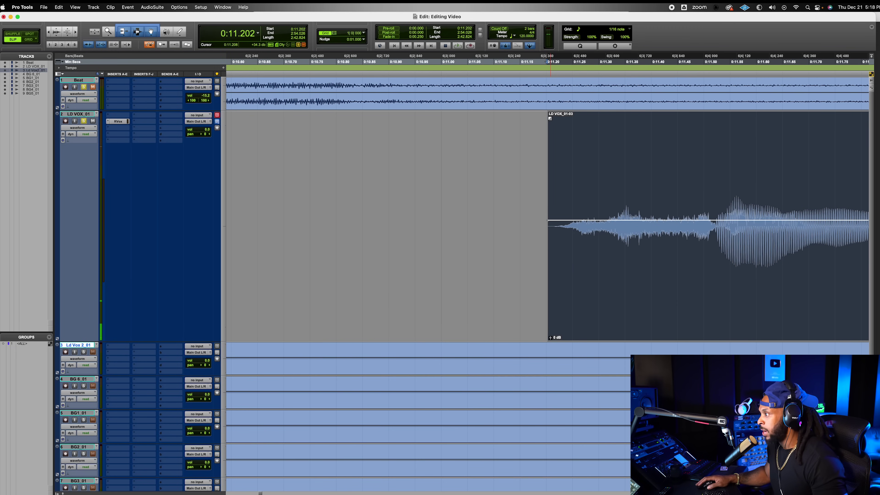
left_click(549, 119)
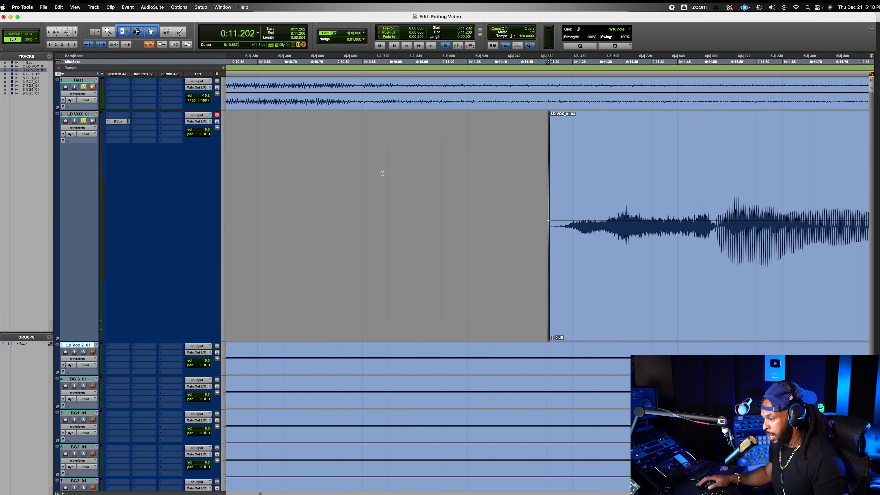
key("shift+Tab")
key("space")
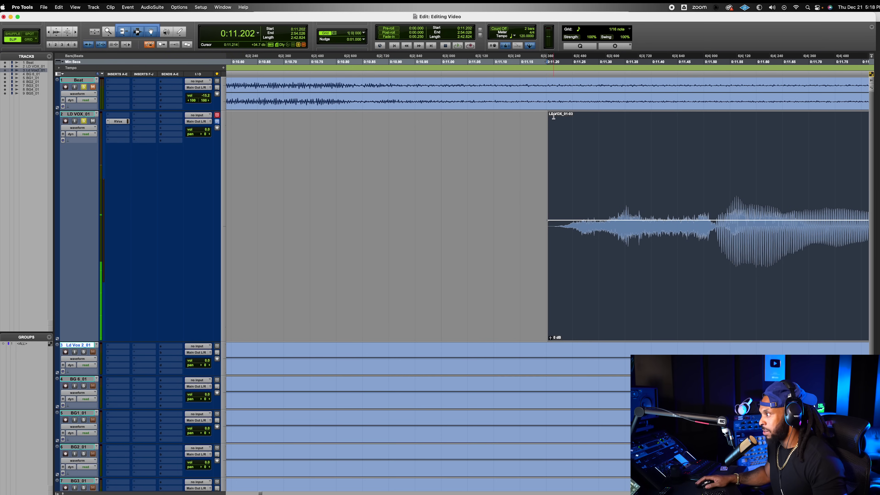
left_click_drag(550, 118, 582, 118)
Step: Play from 0:10.994 in the gap to audition the second LD VOX_01 clip's fade-in and first phrase
left_click(439, 137)
key("space")
key("r")
key("r")
key("r")
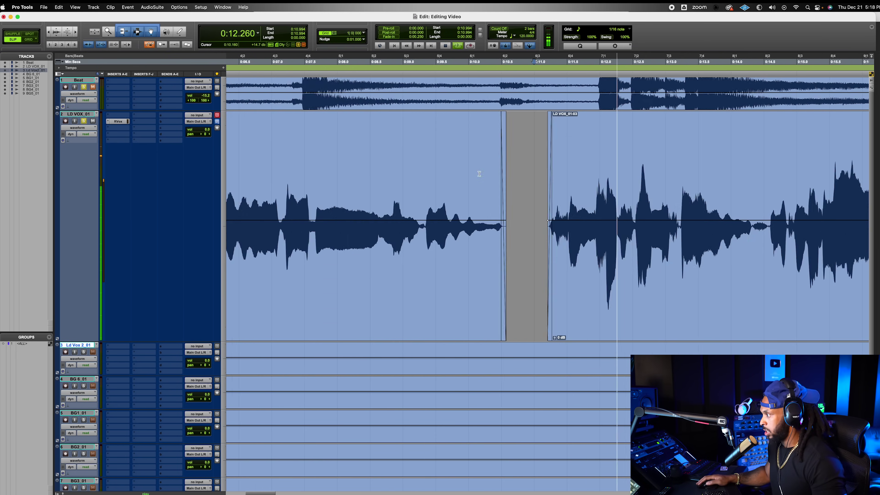
key("r")
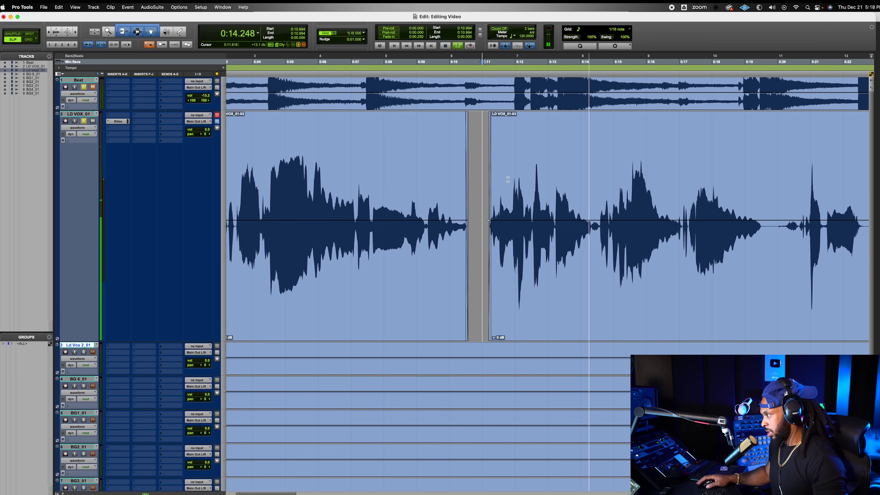
key("space")
Step: Audition the breath in the second LD VOX_01 clip by playing from 0:14.240 and again from 0:12.554
key("t")
key("t")
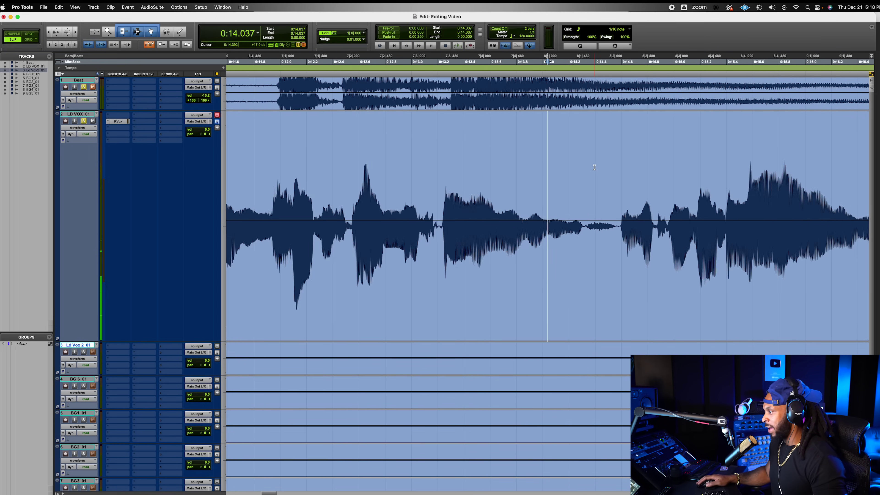
scroll(594, 167, "right", 1)
left_click(478, 162)
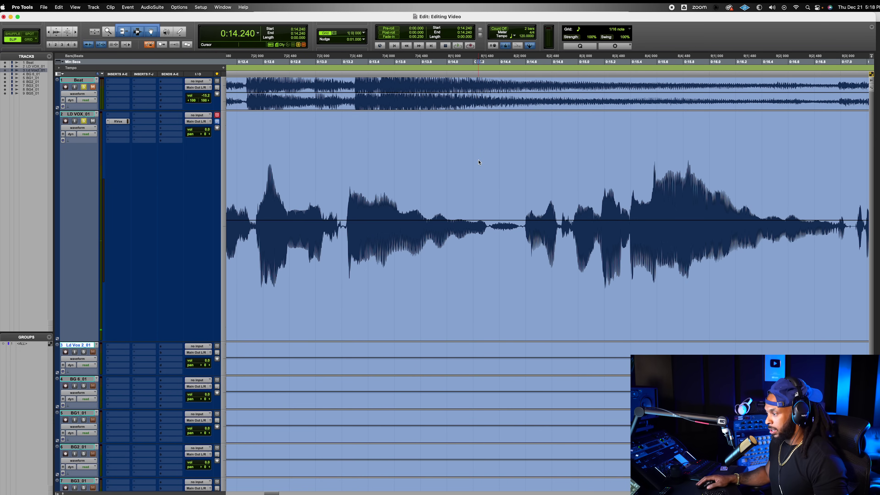
key("r")
key("space")
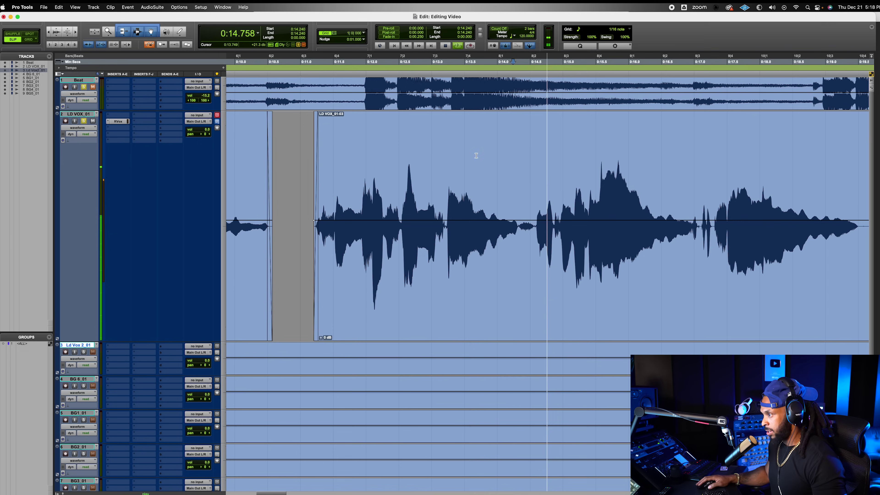
key("space")
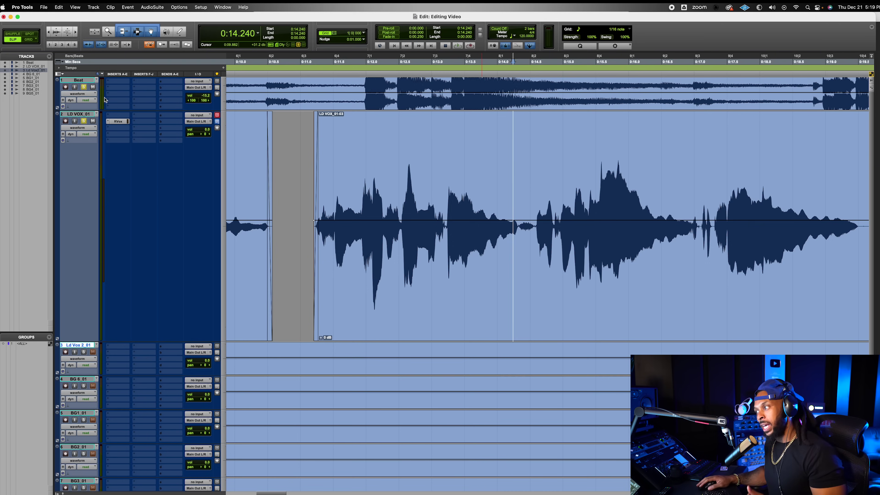
left_click(402, 170)
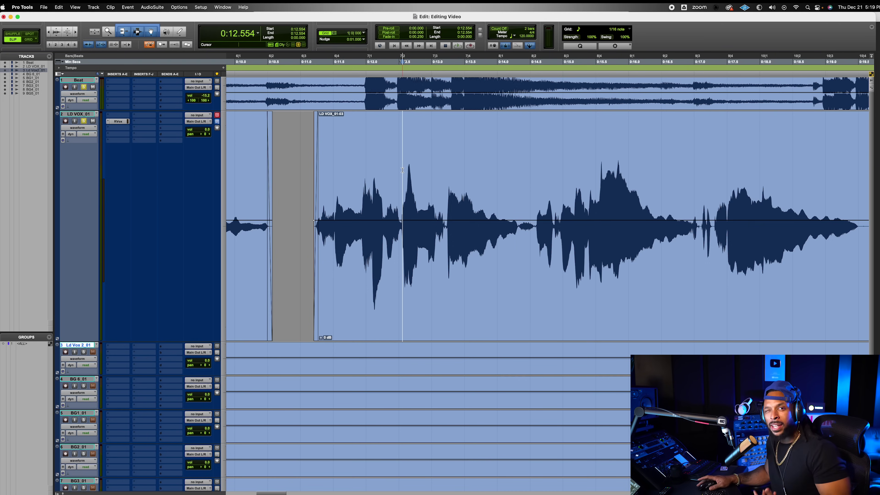
key("space")
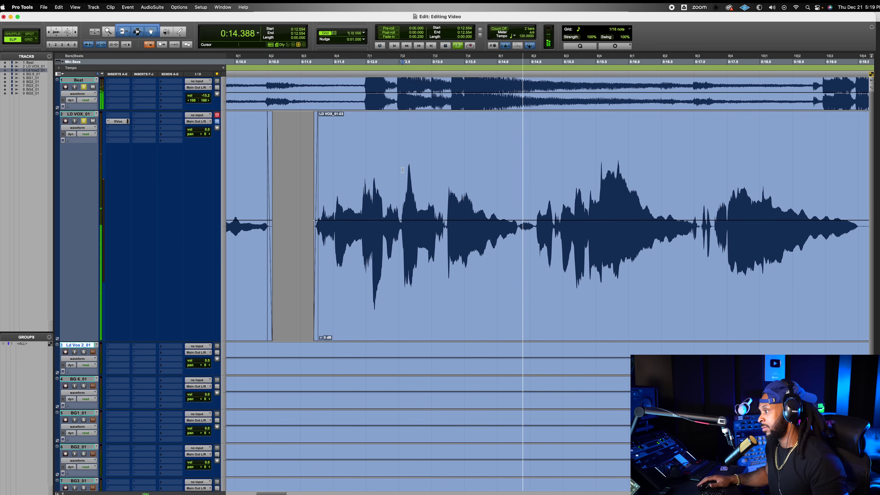
key("space")
Step: Select the breath between the phrases on LD VOX_01, from 0:14.317 to 0:14.565
left_click(525, 172)
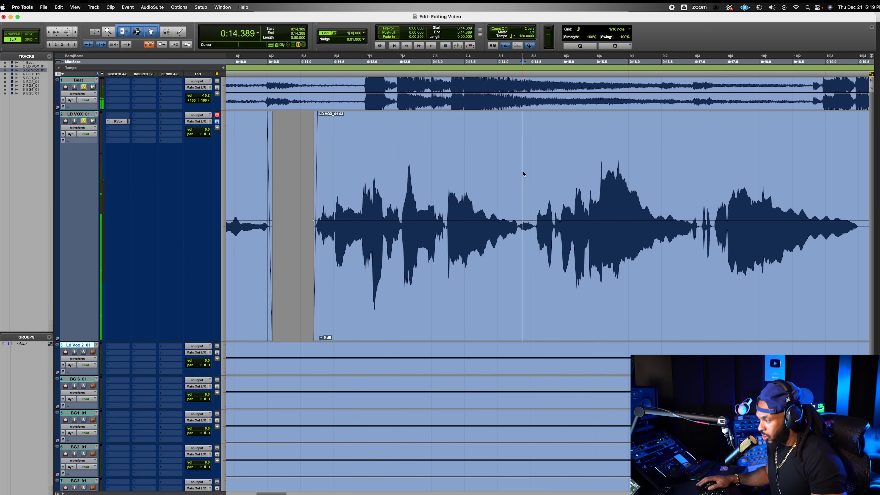
key("super+bracketright")
key("super+bracketright")
left_click_drag(528, 166, 599, 173)
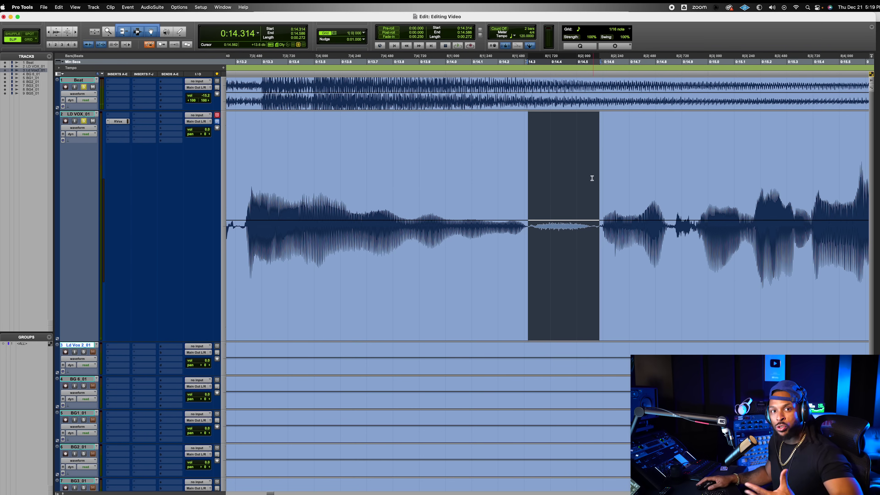
left_click(523, 167)
left_click(531, 162)
key("r")
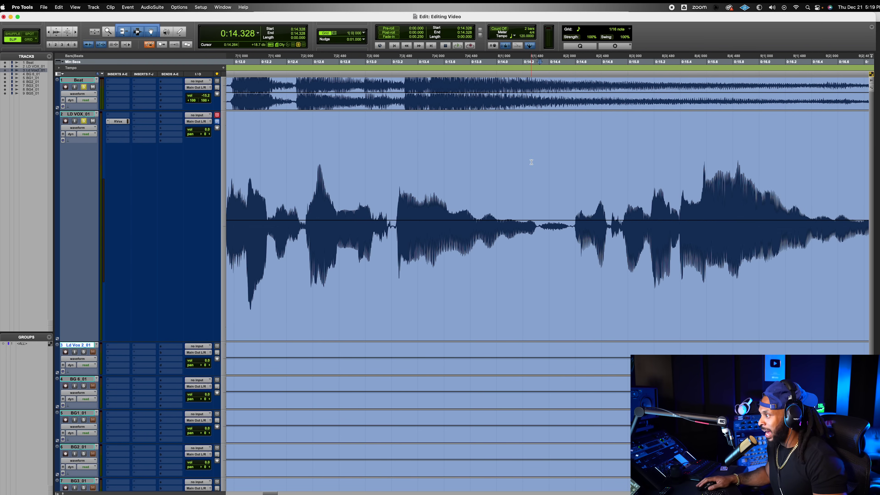
left_click_drag(538, 183, 571, 179)
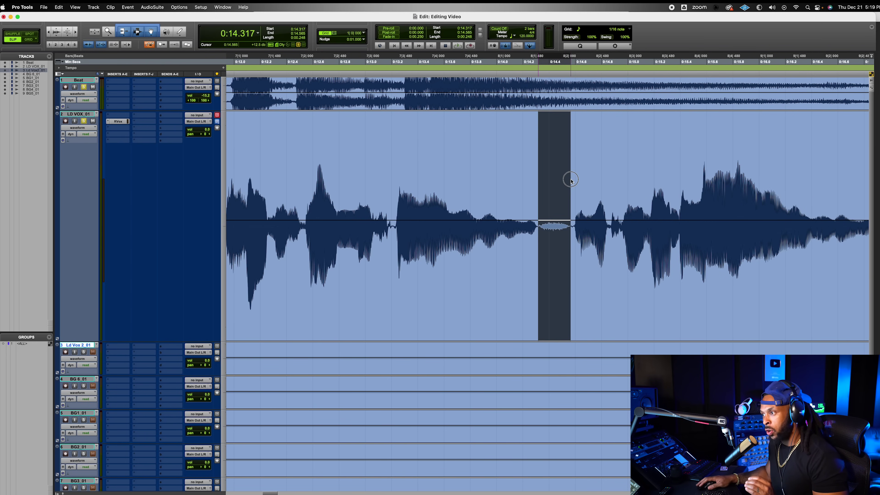
Step: Check the Clip Gain Line setting among the clip display options
left_click(76, 7)
mouse_move(146, 60)
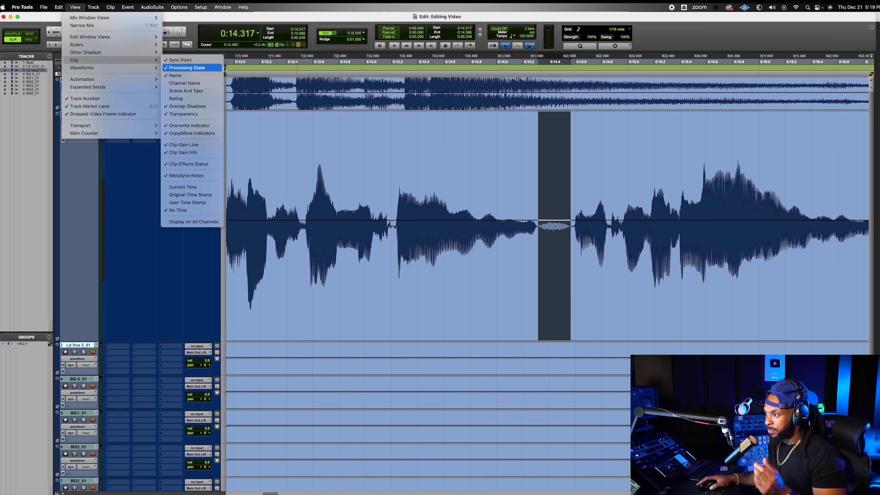
left_click(203, 148)
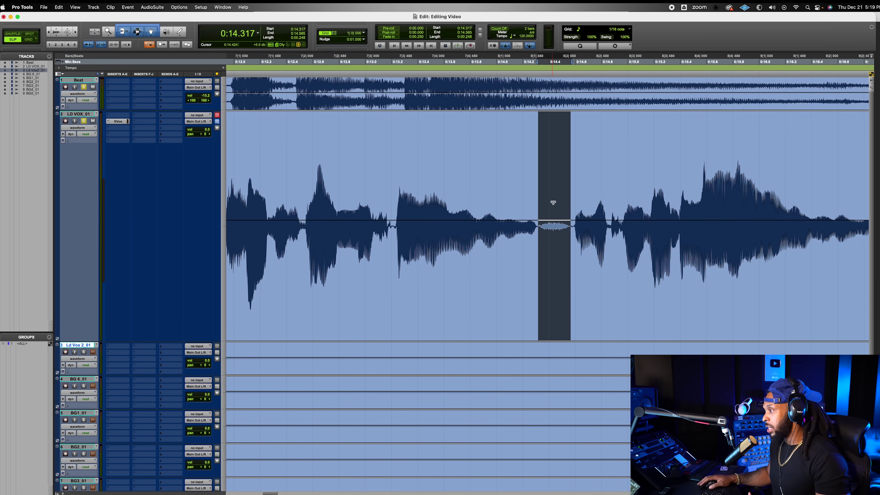
Step: Lower the clip gain of the selected LD VOX_01 breath to about -9 dB
left_click_drag(553, 205, 558, 230)
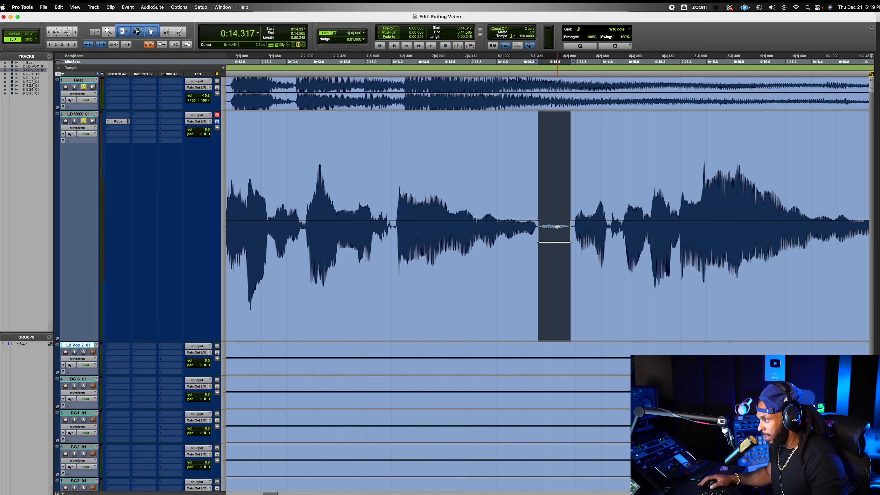
key("super+bracketright")
left_click_drag(566, 229, 565, 210)
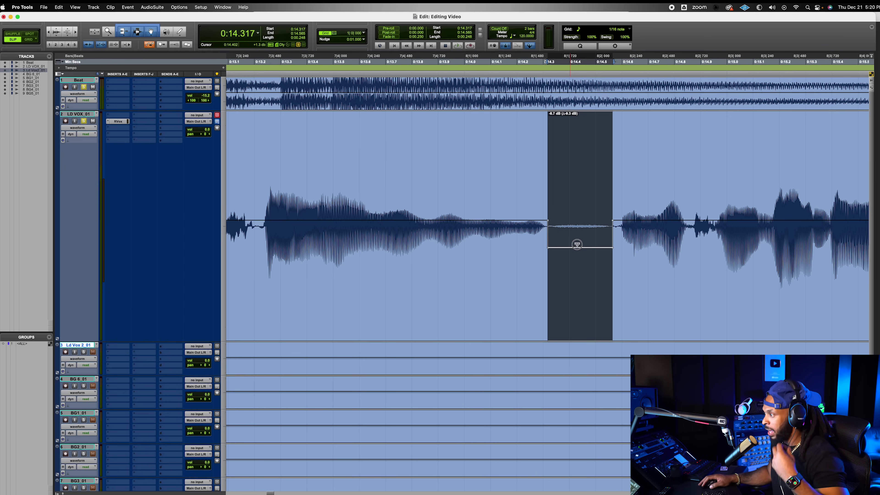
Step: Audition the lowered breath on LD VOX_01 from 0:13.189 and keep listening to about 0:20
left_click(251, 146)
key("space")
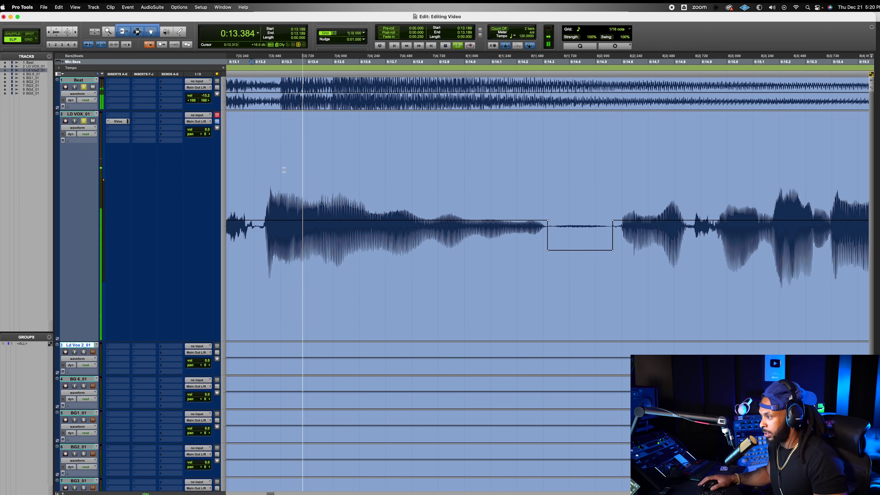
key("r")
key("r")
key("space")
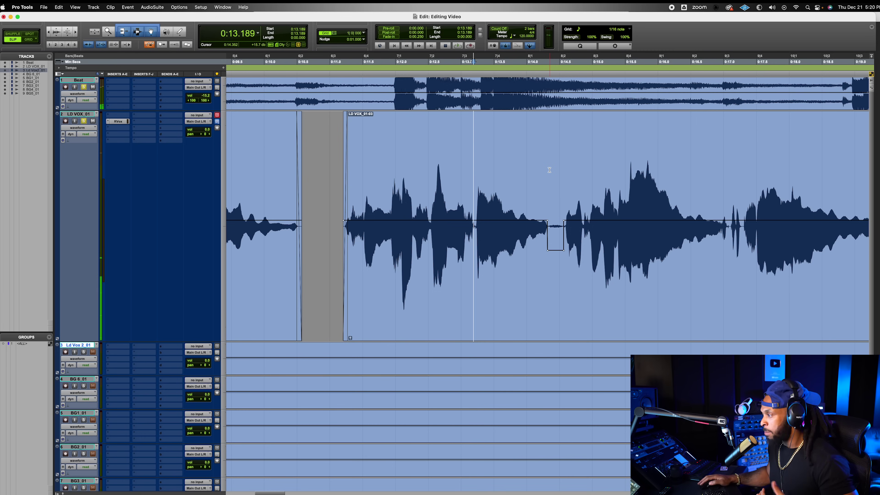
key("space")
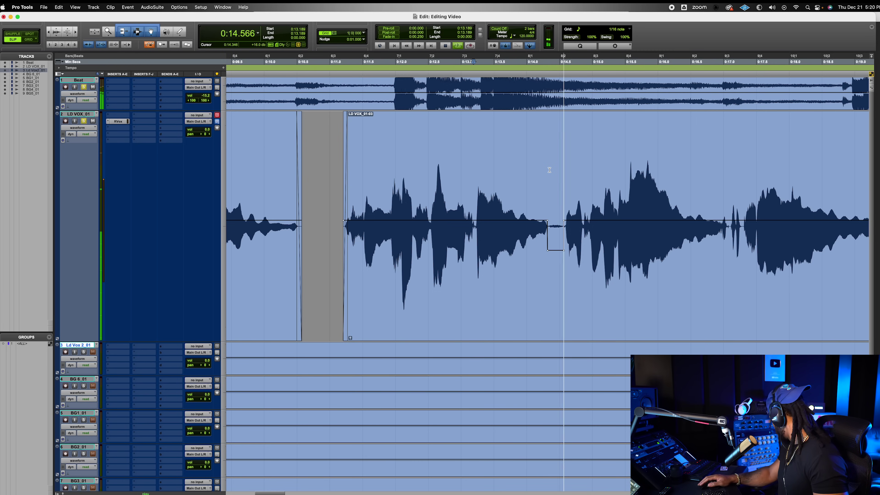
scroll(549, 169, "right", 5)
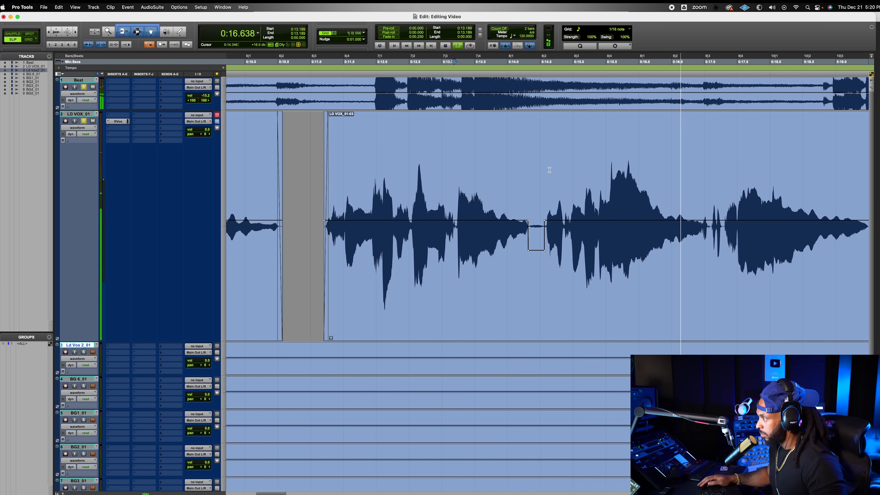
scroll(549, 170, "right", 10)
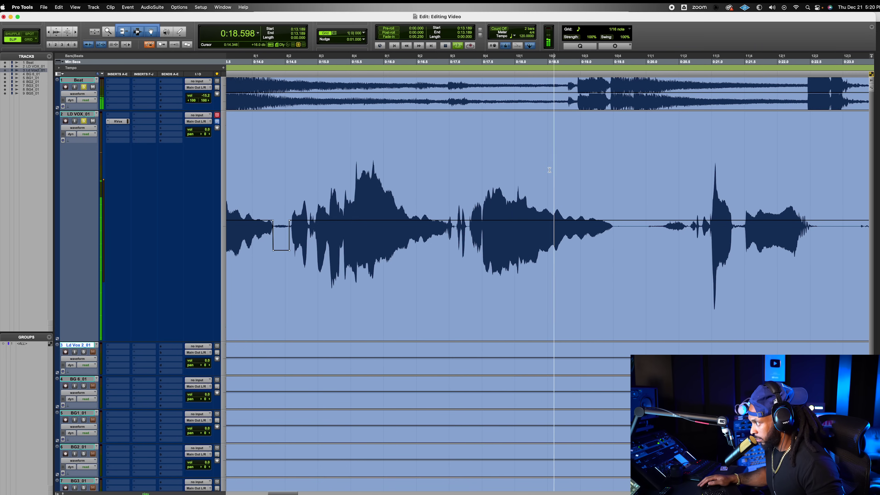
scroll(549, 170, "right", 6)
key("space")
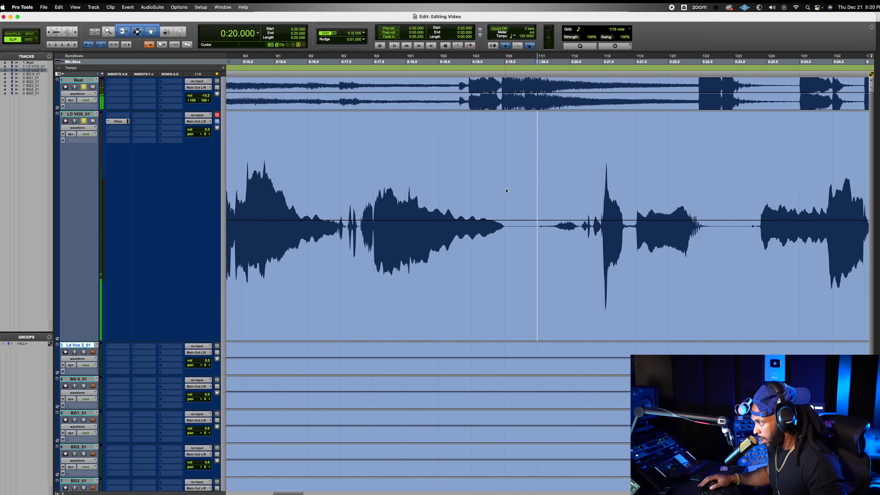
Step: Examine the gap after the phrase on LD VOX_01 and audition the phrase's ending from 0:18.282
key("super+bracketright")
key("super+bracketright")
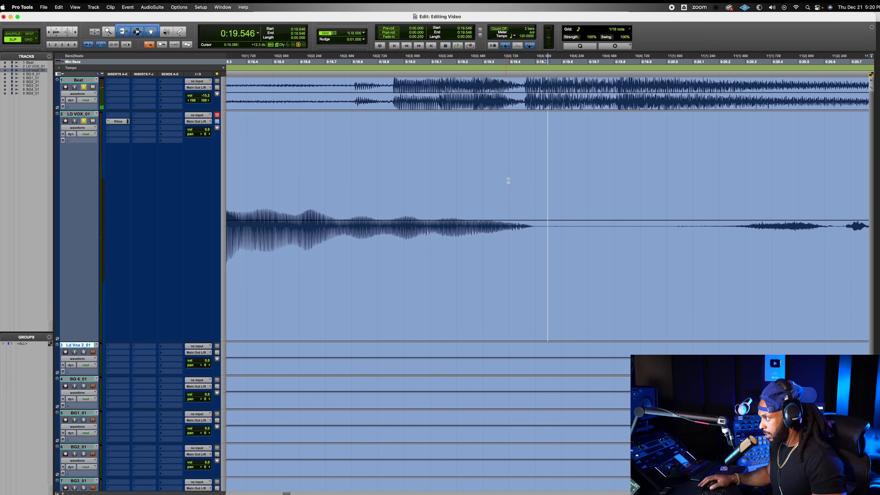
key("super+bracketleft")
key("super+bracketleft")
left_click(464, 166)
key("space")
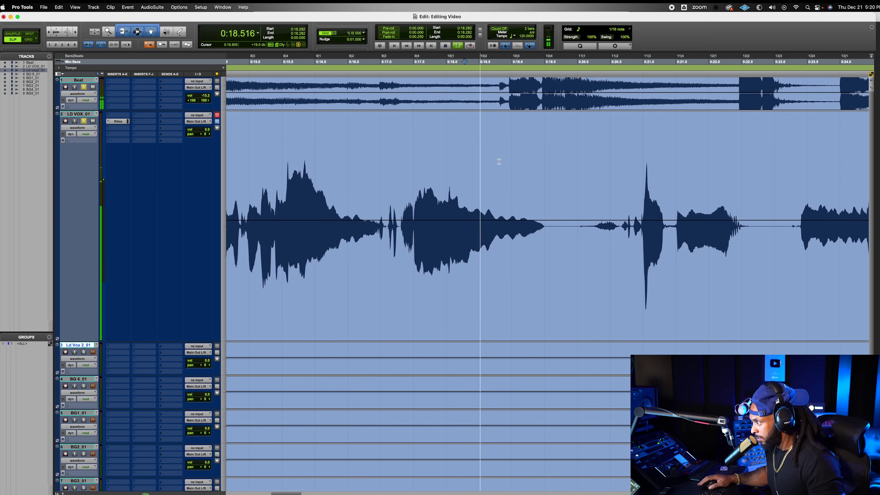
key("space")
Step: Take the Beat track out of solo so that LD VOX_01 plays alone
left_click(83, 120)
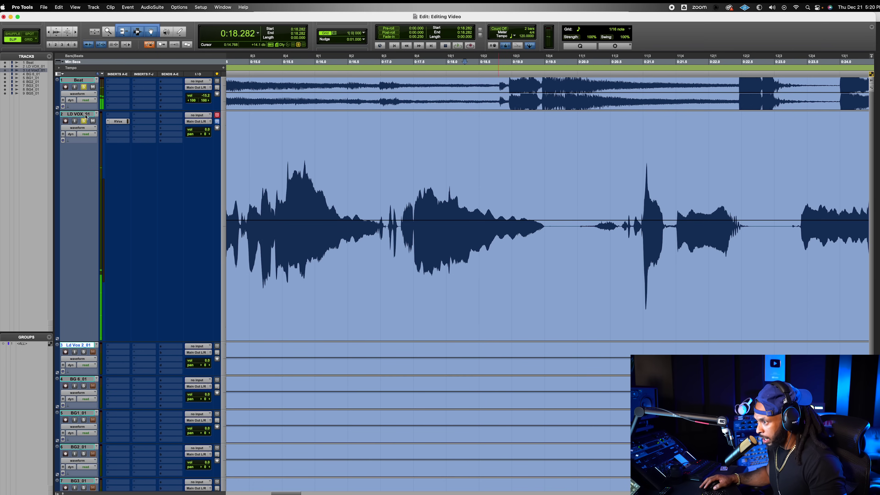
key("space")
key("space")
left_click(84, 120)
Step: Audition the breath before the next LD VOX_01 phrase from 0:20.042
left_click(542, 170)
left_click(547, 164)
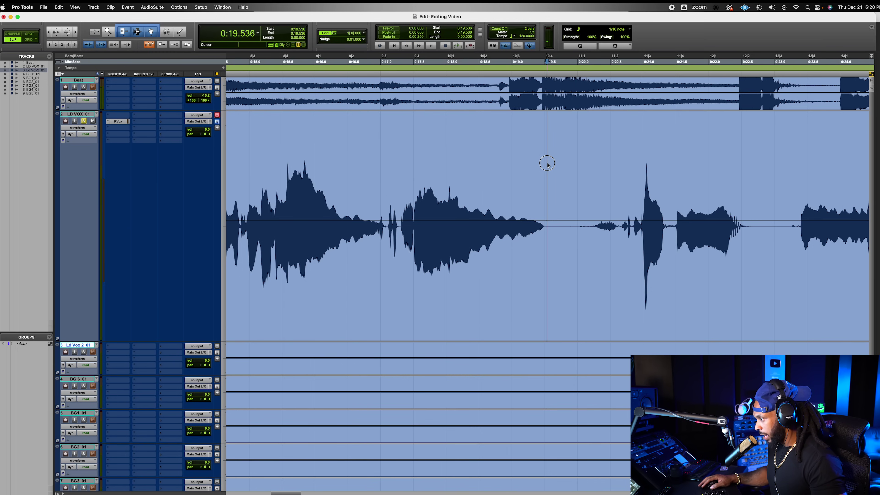
left_click(580, 157)
key("space")
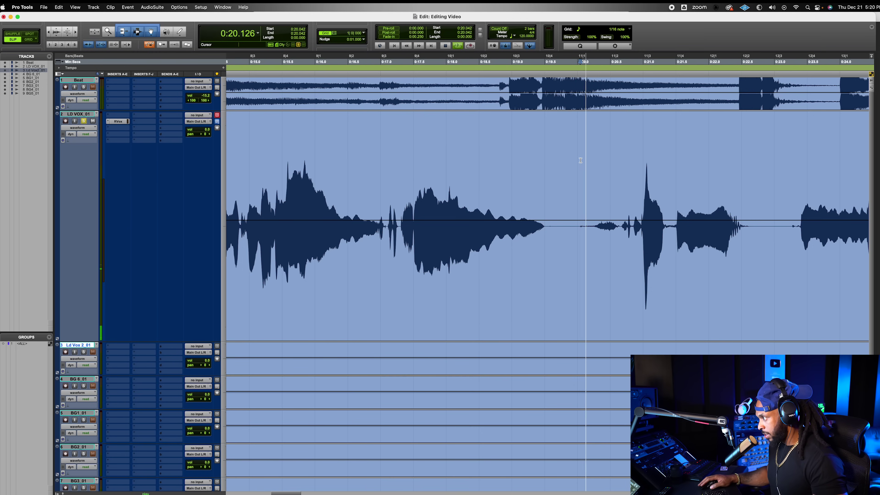
key("space")
key("space")
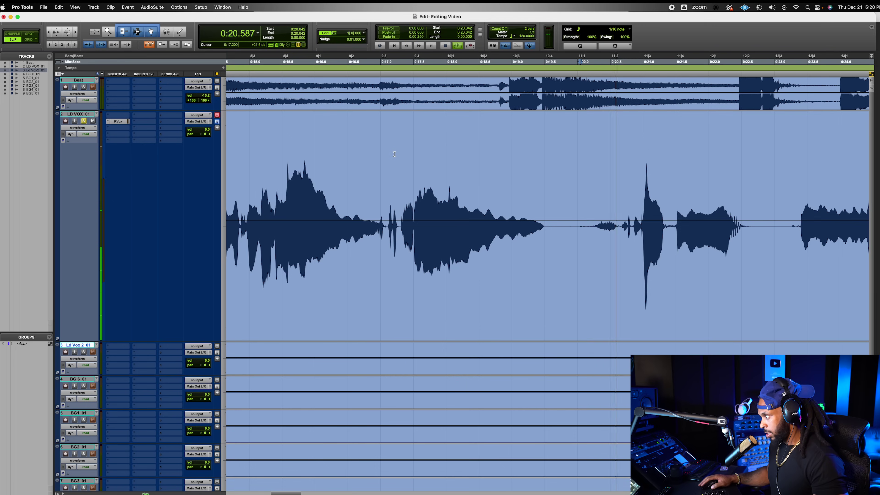
key("space")
Step: Delete the silence and breath on LD VOX_01 from 0:19.536 to 0:20.661
left_click(620, 180)
left_click_drag(620, 179, 546, 229)
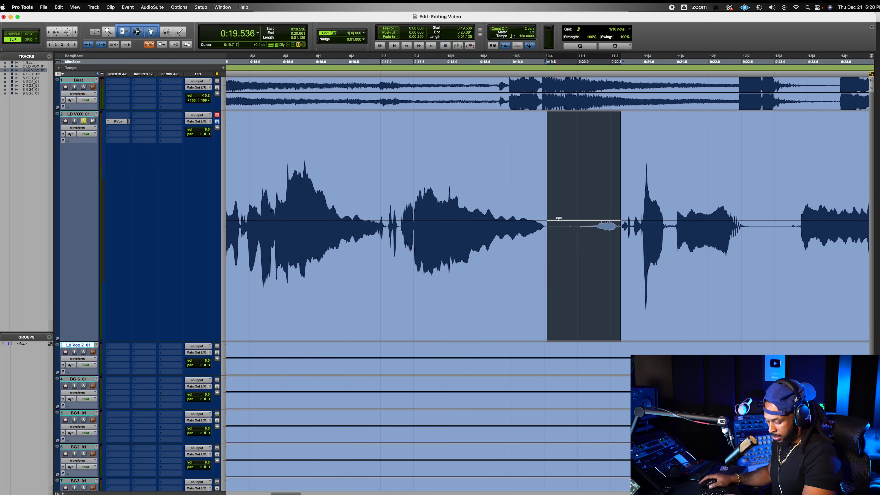
key("Delete")
Step: Add a short fade-out to the phrase ending at 0:19.536 and audition it from 0:17.824
left_click_drag(546, 124, 536, 257)
left_click(435, 144)
key("space")
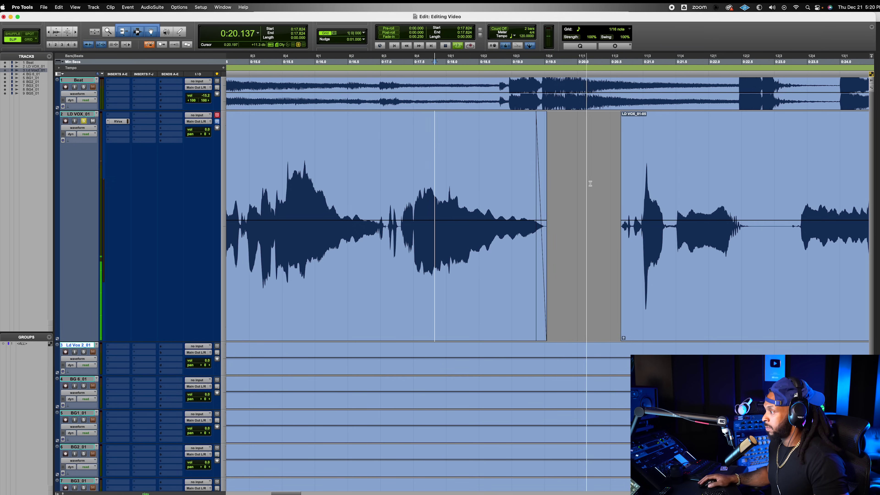
Step: Add a short fade-in to the start of the LD VOX_01-05 clip after the gap
left_click(667, 289)
key("space")
key("t")
key("t")
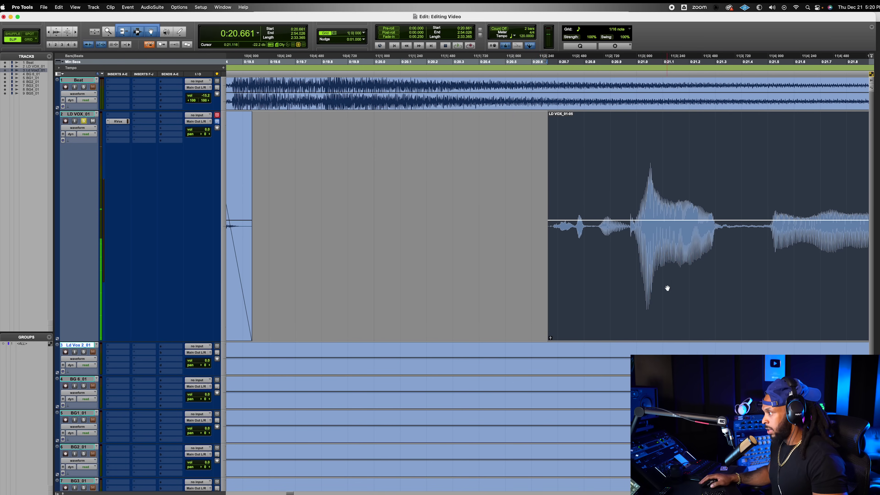
key("t")
key("t")
left_click_drag(551, 196, 561, 189)
left_click_drag(562, 127, 586, 127)
Step: Audition the faded start of the LD VOX_01-05 clip from 0:20.242
key("r")
key("r")
key("r")
left_click(492, 144)
key("space")
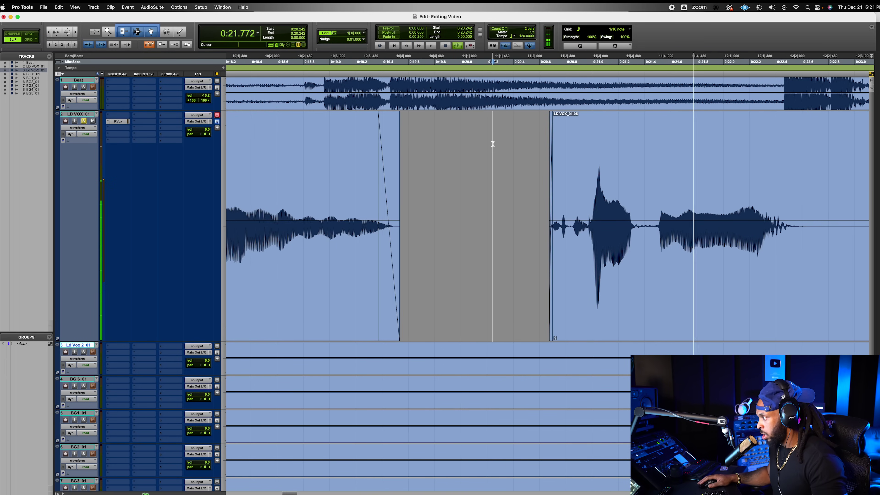
key("t")
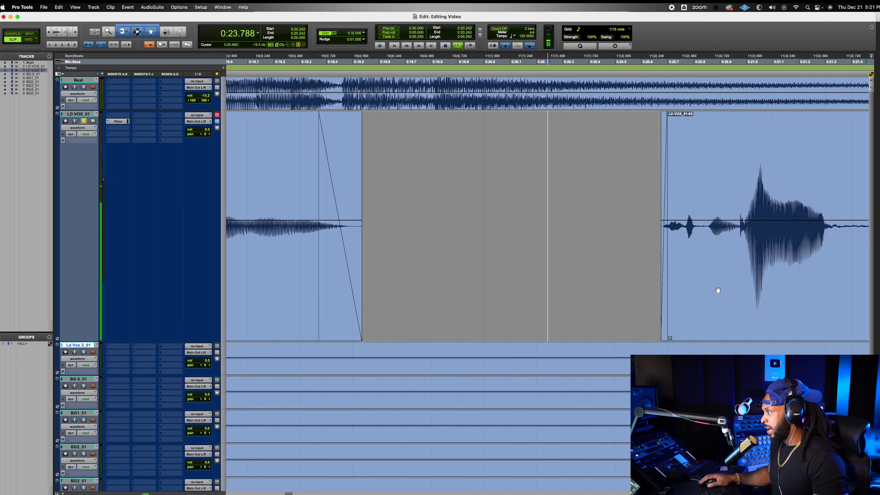
key("space")
Step: Audition the quiet opening sounds of the LD VOX_01-05 clip up close from its start
left_click(687, 288)
key("t")
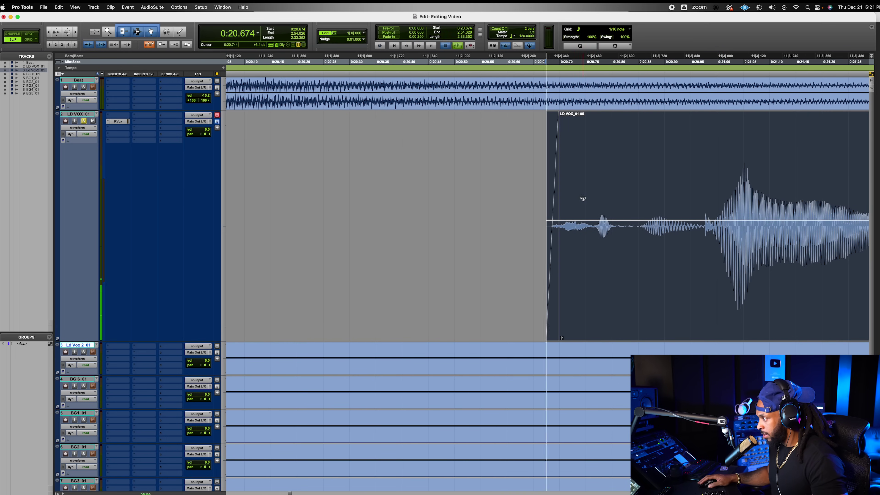
key("space")
left_click(623, 168)
key("space")
left_click(625, 168)
key("space")
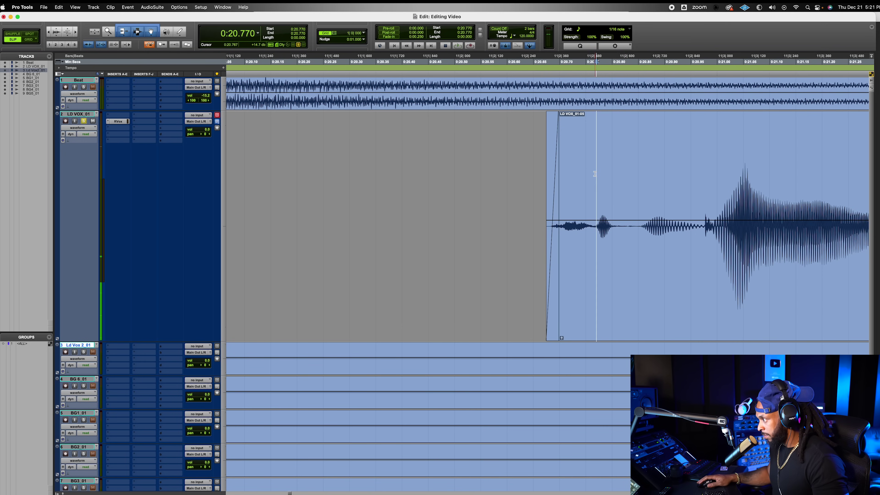
Step: Raise the clip gain of the opening sound from 0:20.674 to 0:20.766 by about 5 dB and audition it from 0:19.770
left_click_drag(593, 172, 546, 200)
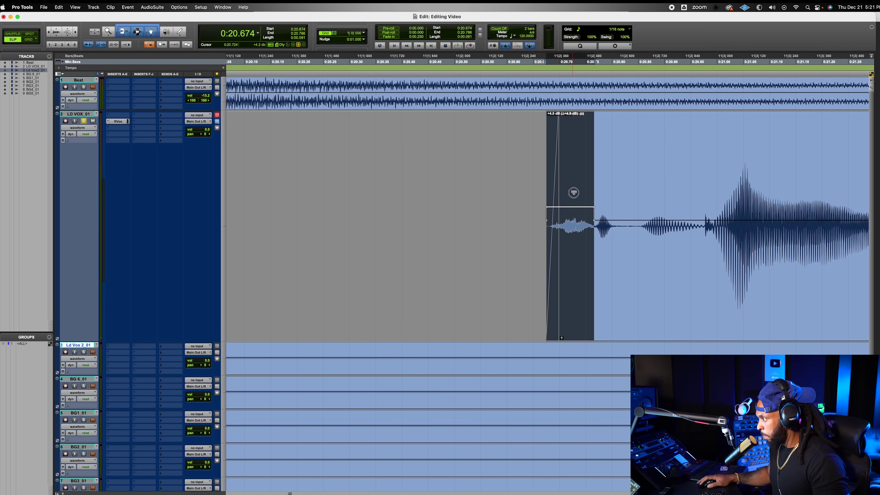
key("super+bracketleft")
key("super+bracketleft")
left_click(428, 182)
key("space")
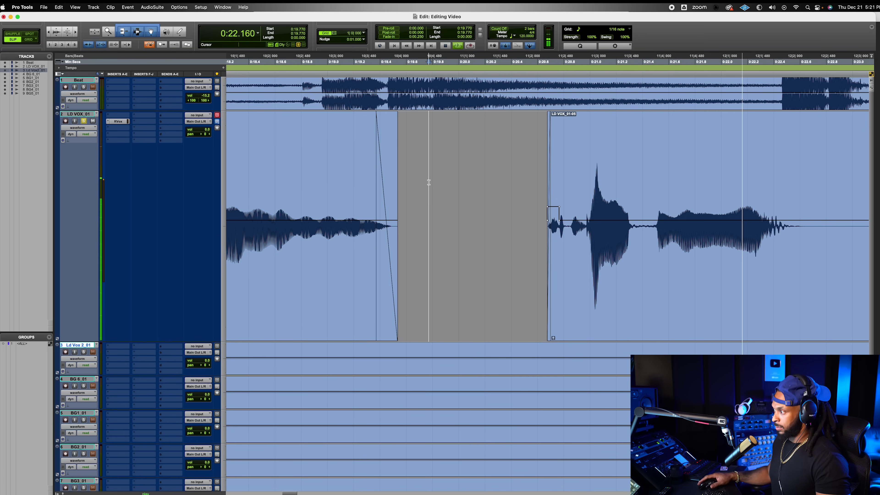
key("space")
key("space")
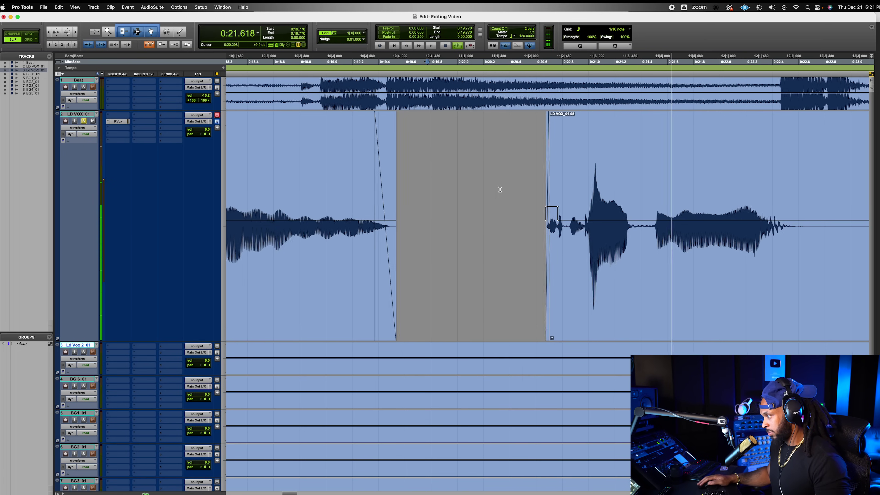
key("space")
Step: Audition the end of the LD VOX_01-05 phrase and the following gap from 0:21.570
left_click_drag(561, 191, 575, 208)
left_click(560, 184)
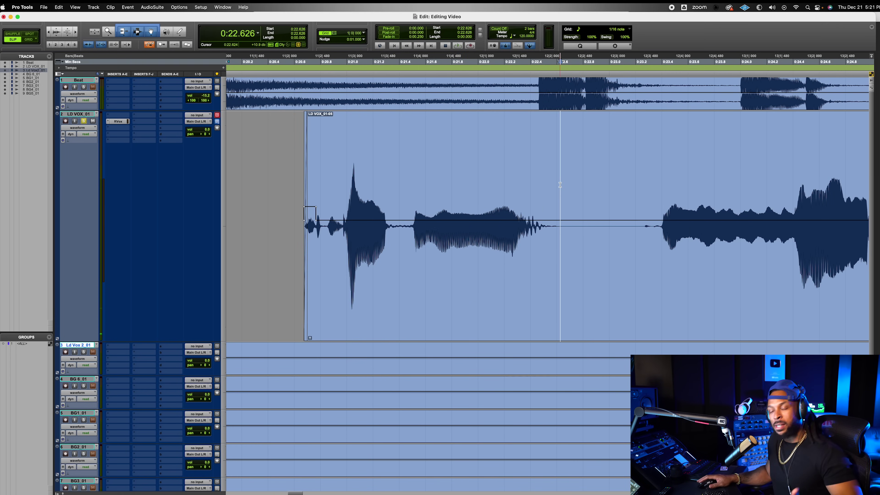
left_click(421, 181)
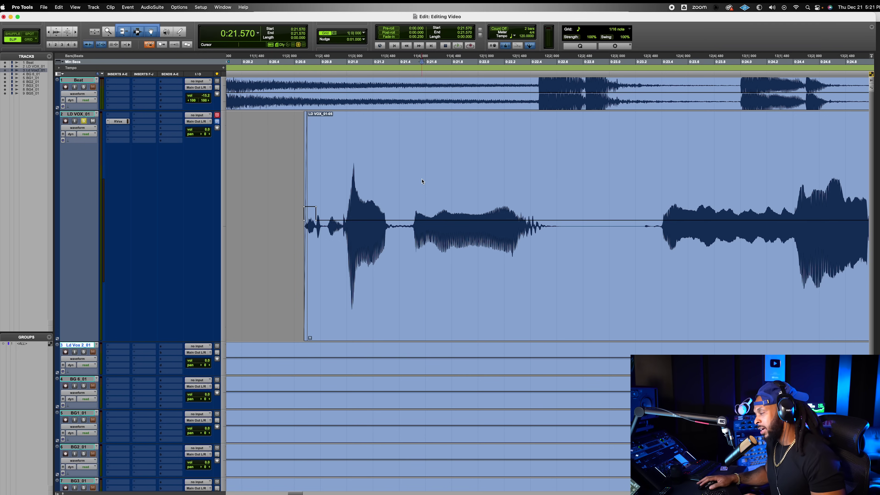
key("space")
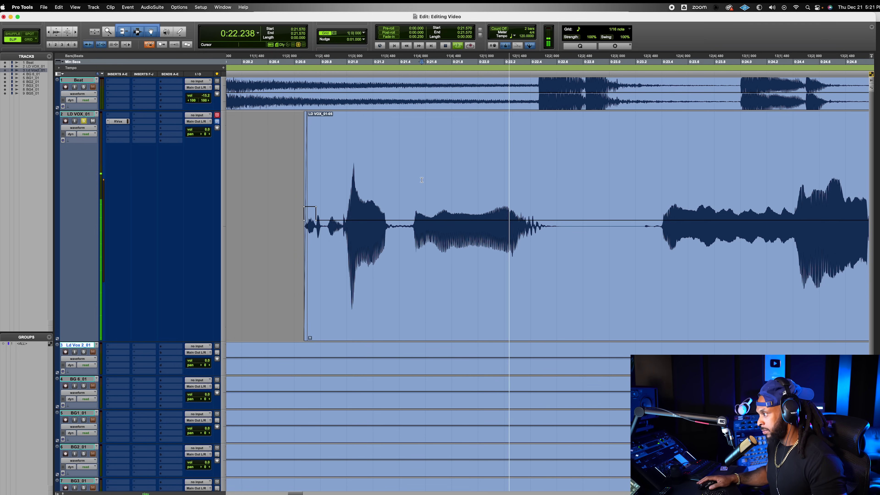
key("space")
key("space")
key("space")
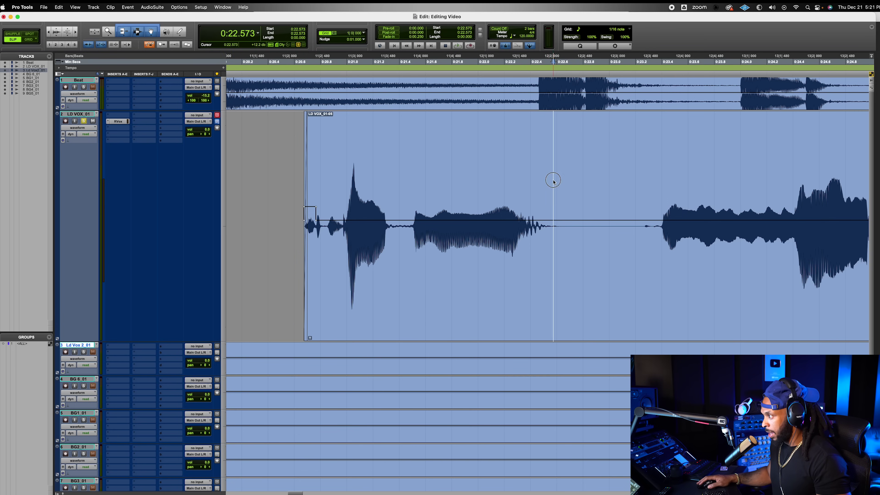
Step: Delete the silent stretch on LD VOX_01 from 0:22.573 to 0:23.197
left_click_drag(553, 183, 635, 180)
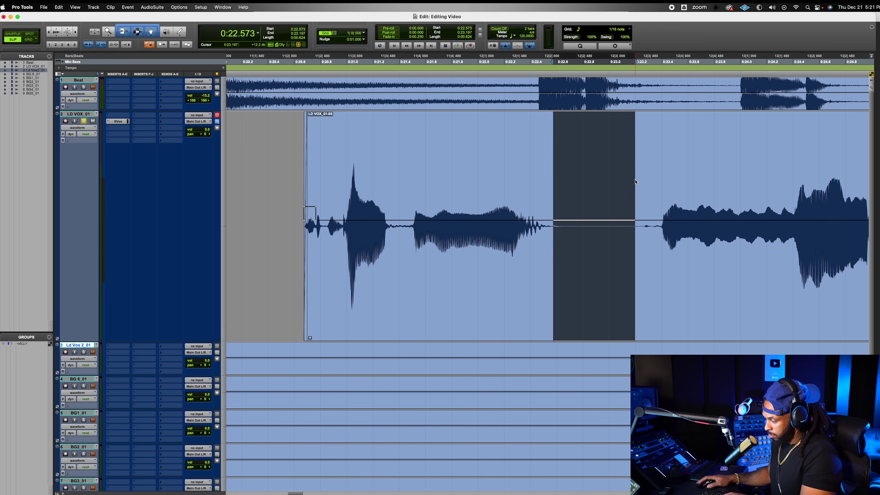
key("Delete")
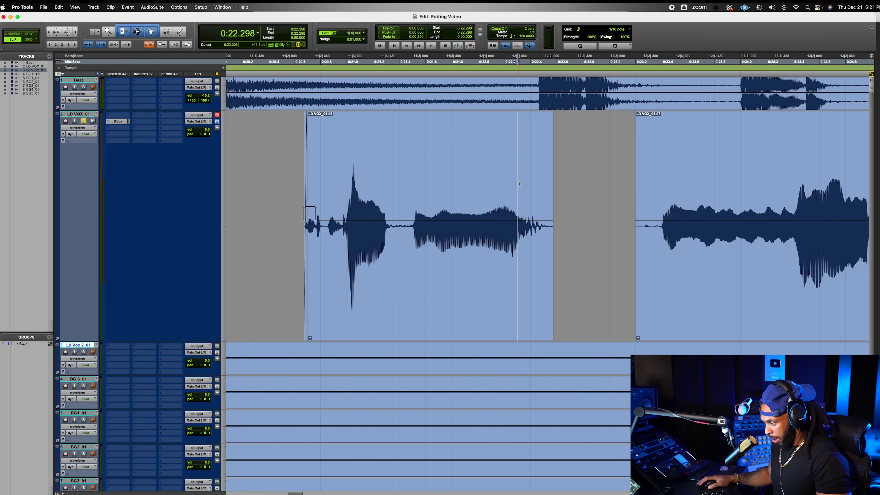
Step: Trim the phrase's end to 0:22.529 and fade it out from 0:22.304 with a steeply falling curve
key("super+bracketright")
left_click_drag(616, 186, 607, 180)
mouse_move(605, 118)
left_mouse_down()
mouse_move(527, 141)
mouse_move(550, 139)
left_mouse_up()
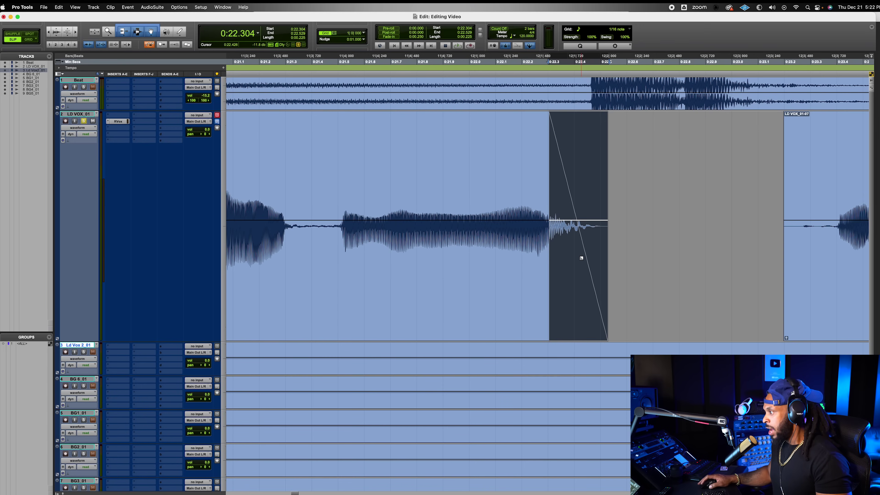
left_click_drag(581, 258, 560, 198)
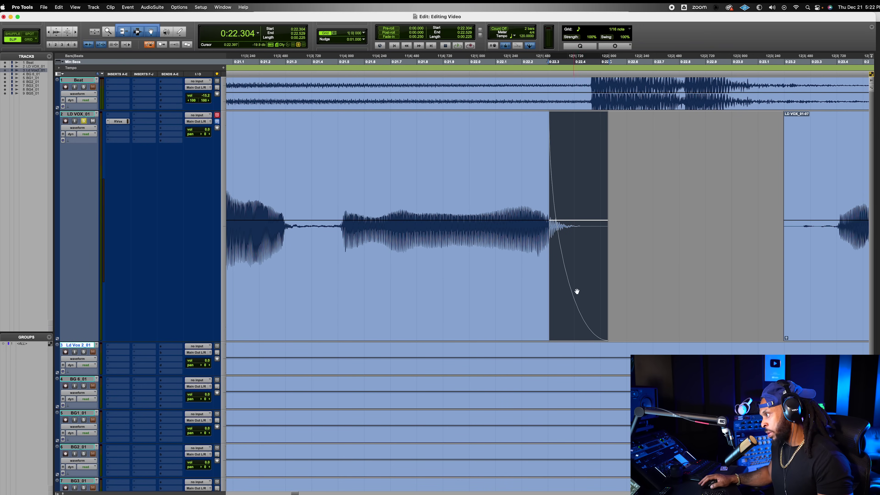
Step: Audition the curved fade-out from 0:21.372 and set the playback start to 0:20.394
left_click(305, 153)
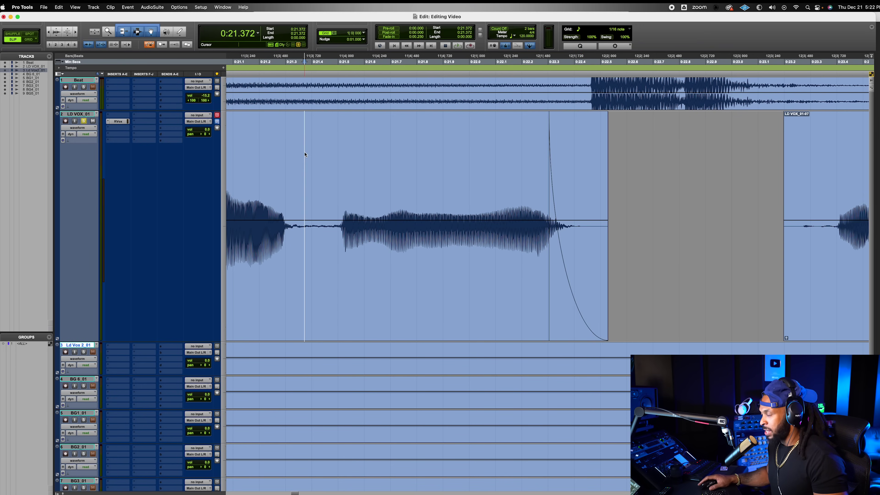
key("space")
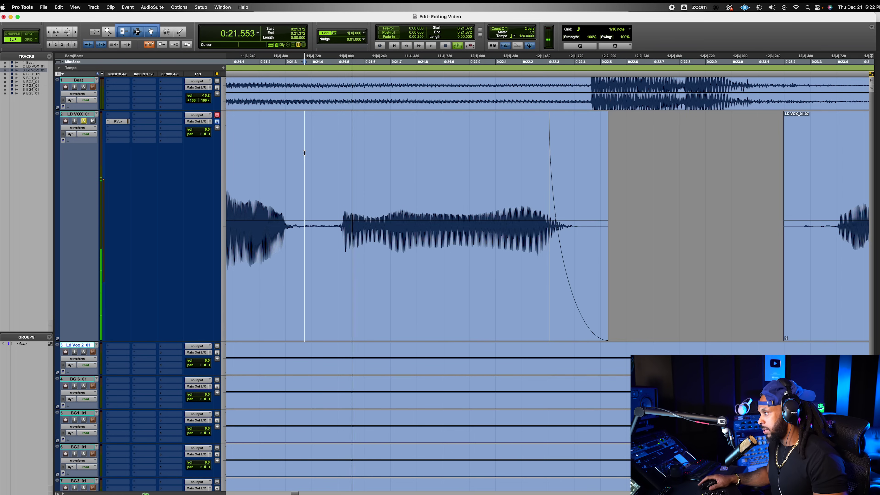
key("space")
key("space")
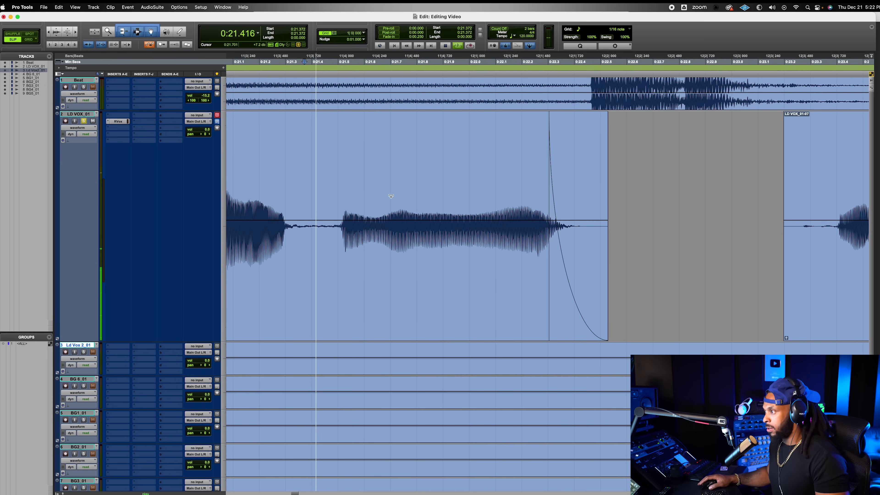
key("space")
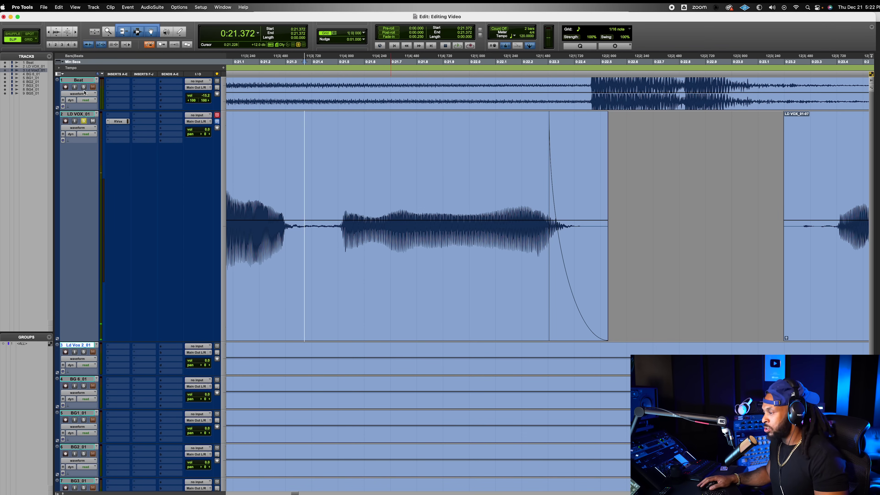
key("super+bracketleft")
left_click(297, 155)
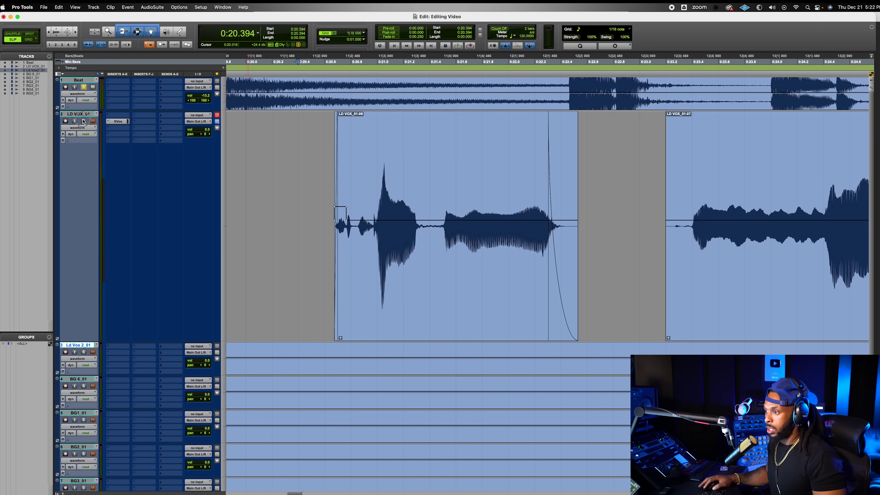
Step: Audition the phrase from 0:20.394, fade in LD VOX_01-07 from 0:23.376 to 0:23.440, and check it from 0:23.261
key("space")
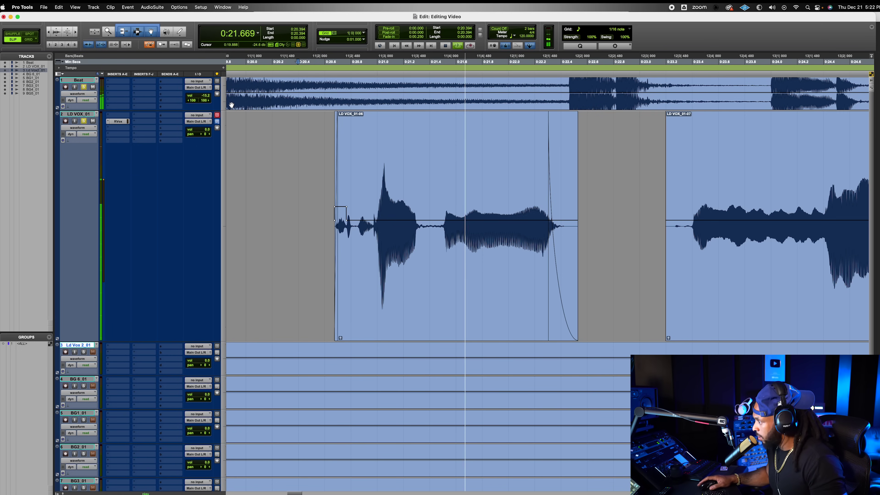
key("space")
left_click_drag(498, 245, 520, 244)
left_click(504, 181)
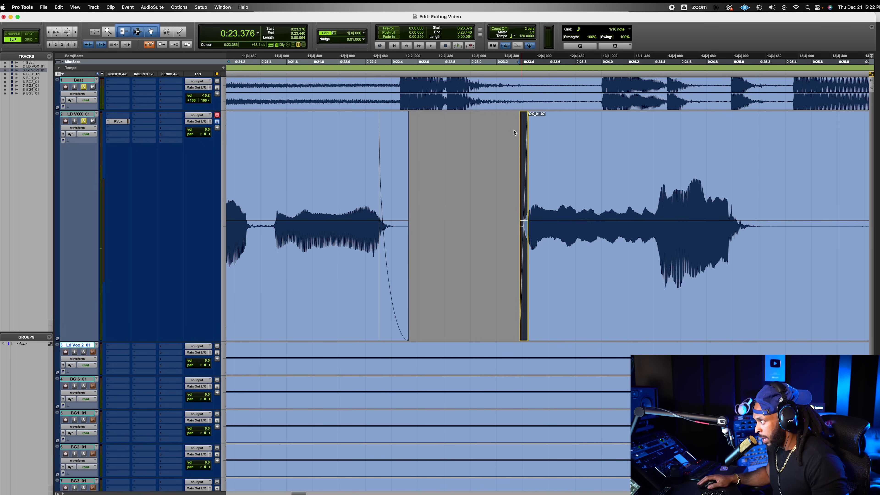
key("space")
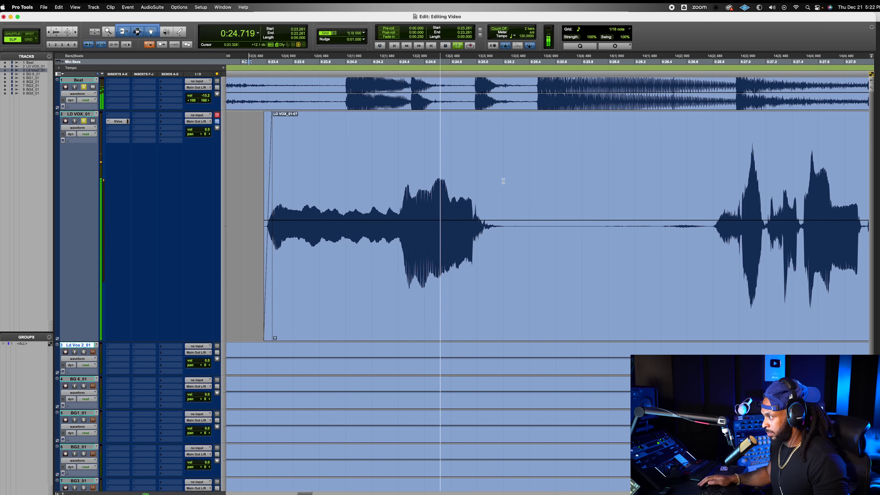
Step: Delete the silence on LD VOX_01 from 0:25.232 to about 0:26.79 and fade the clip edges on both sides of the gap
left_click_drag(325, 189, 529, 235)
key("space")
key("Delete")
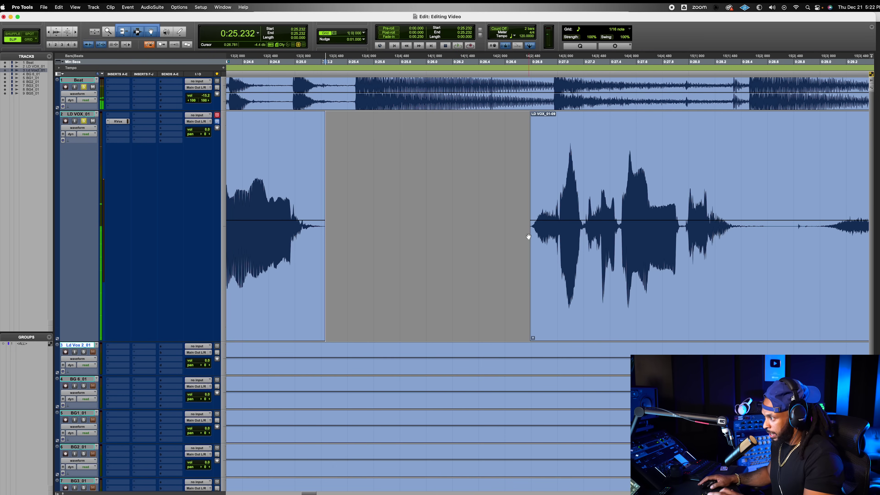
left_click(318, 186)
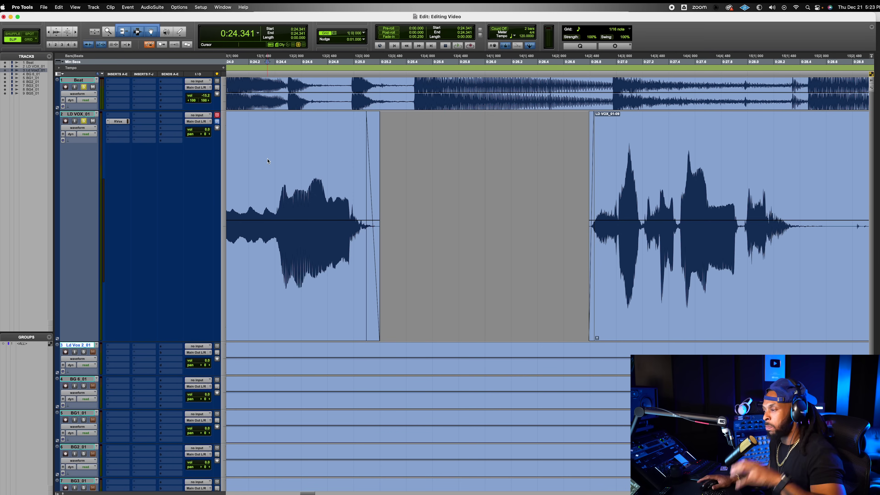
Step: Audition LD VOX_01 from 0:24.341 and delete the quiet stretch from 0:28.392 to 0:29.000
key("space")
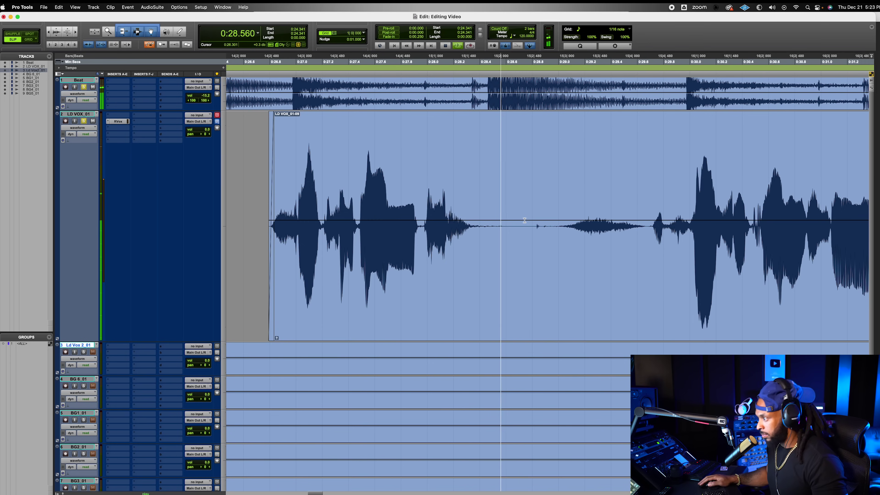
key("space")
left_click_drag(481, 182, 559, 239)
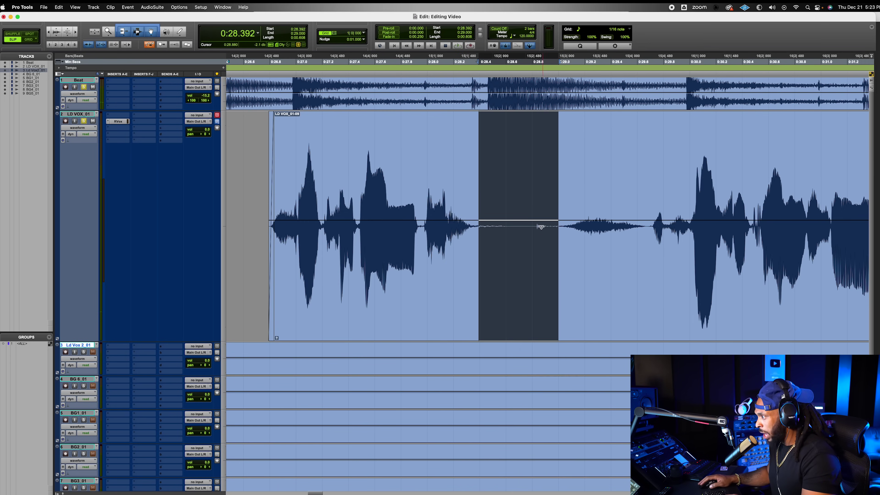
key("Delete")
Step: Audition the end of LD VOX_01-10 and trim its end to about 0:28.25
left_click(418, 169)
key("space")
key("space")
left_click_drag(475, 185, 458, 179)
left_click(462, 141)
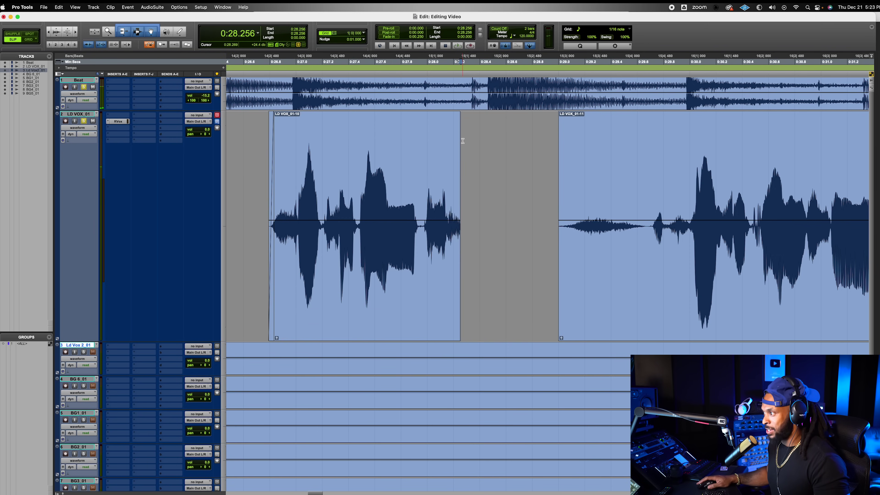
Step: Fade out the end of LD VOX_01-10 from 0:28.162 to 0:28.253 with a steeply falling curve
left_click_drag(457, 130, 449, 129)
key("super+bracketright")
key("super+bracketright")
key("super+bracketright")
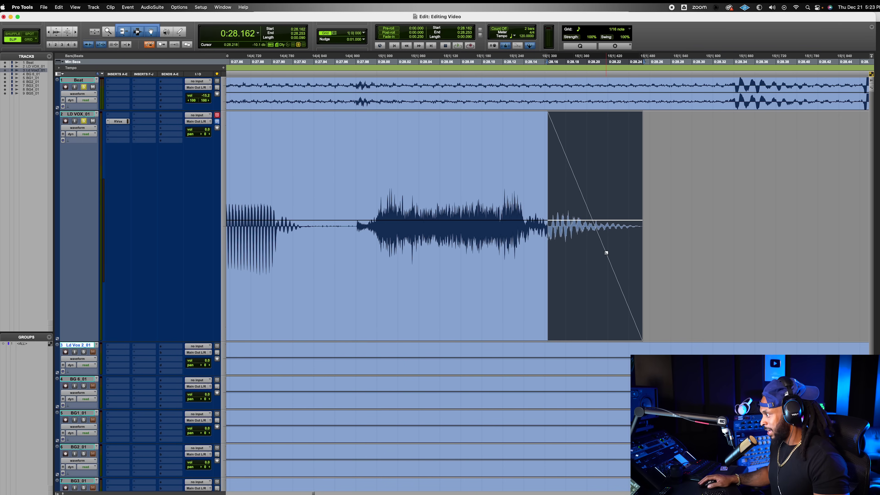
key("super+bracketleft")
key("super+bracketleft")
key("super+bracketleft")
key("super+bracketleft")
Step: Audition the fade-out from 0:26.400 and extend the end of LD VOX_01-10 to about 0:28.32
left_click(431, 179)
key("space")
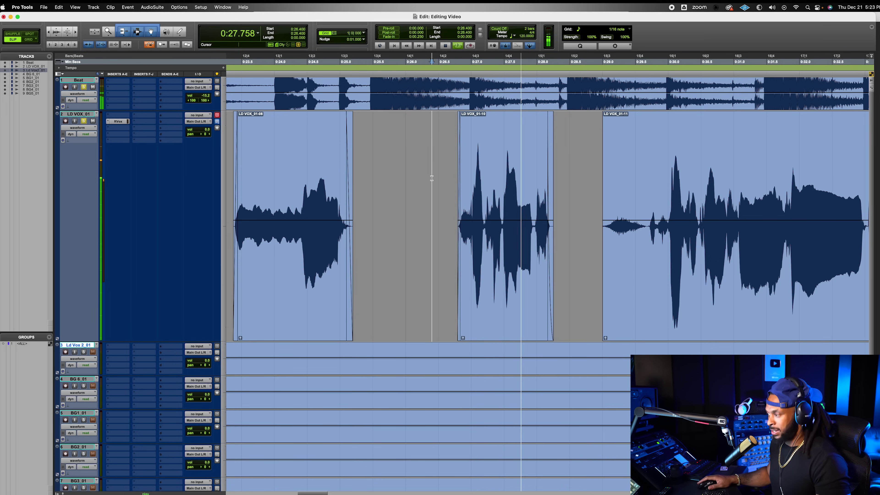
key("space")
left_click(563, 194)
key("super+bracketright")
key("super+bracketright")
key("super+bracketright")
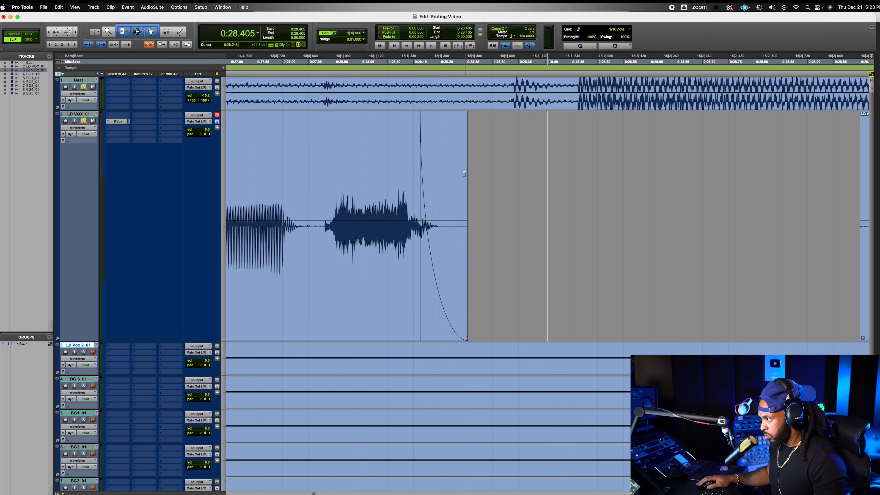
left_click_drag(464, 174, 499, 175)
Step: Audition the extended fade-out from 0:26.653 and the breath at the start of LD VOX_01-11 from 0:28.576
left_click(276, 167)
key("space")
key("super+bracketleft")
key("super+bracketleft")
left_click(318, 180)
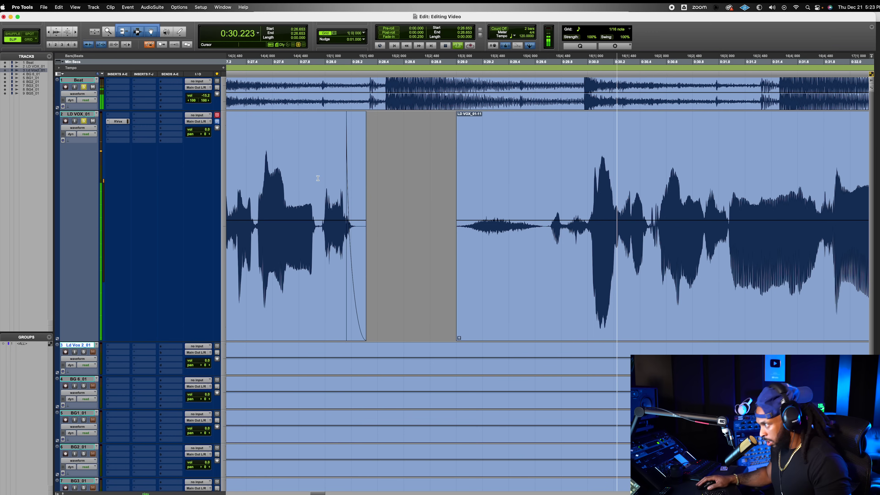
key("space")
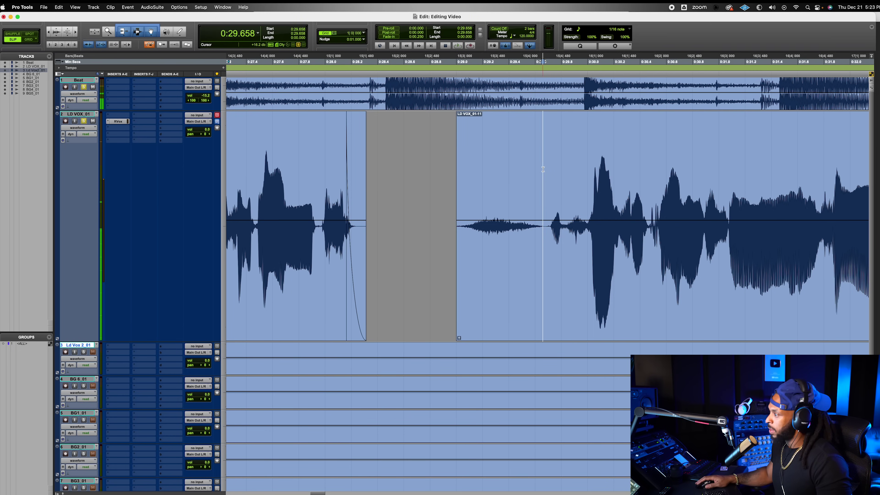
key("space")
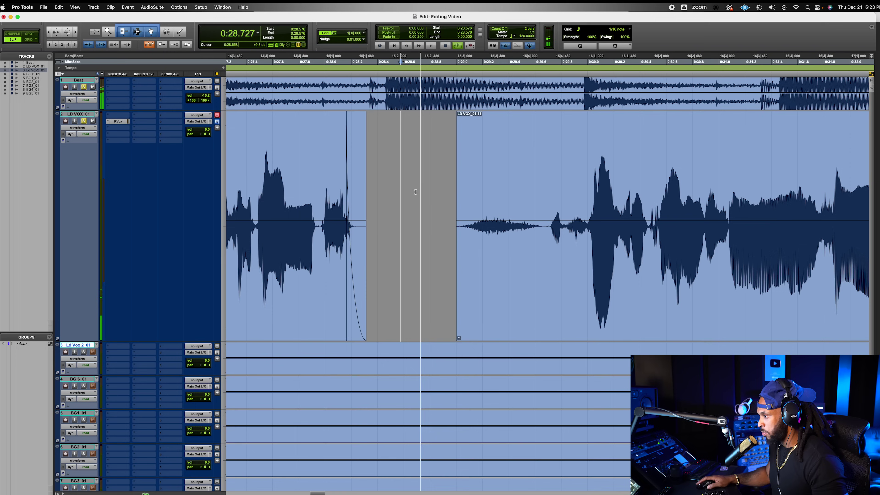
key("space")
Step: Trim the breath off the start of LD VOX_01-11 up to about 0:29.69 and audition the transition from 0:27.373
left_click(547, 171)
key("a")
left_click(231, 161)
left_click(243, 152)
key("space")
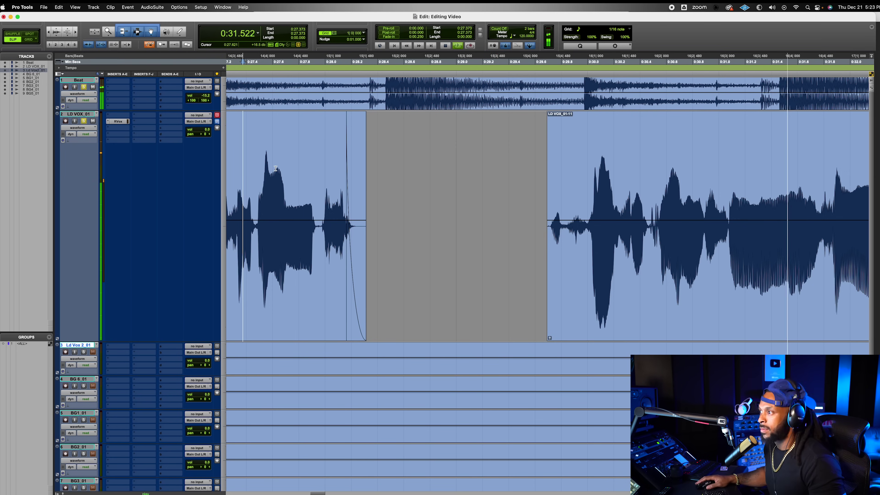
key("space")
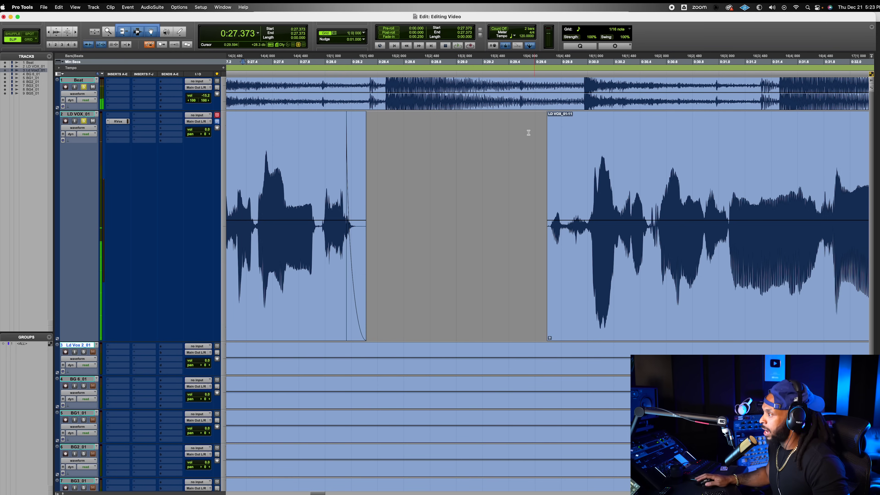
Step: Add a short fade-in at the start of LD VOX_01-11 and audition it from 0:27.637
mouse_move(548, 121)
left_mouse_down()
mouse_move(586, 120)
mouse_move(551, 120)
left_mouse_up()
left_click(284, 156)
key("space")
key("r")
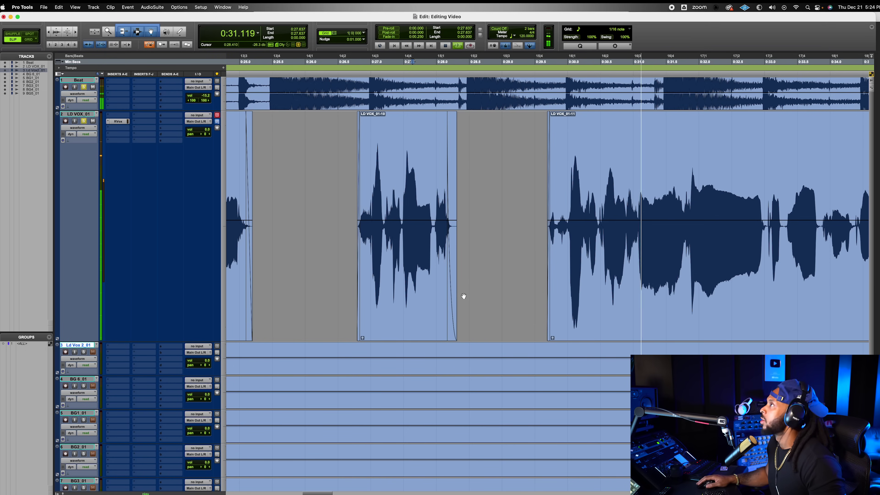
key("space")
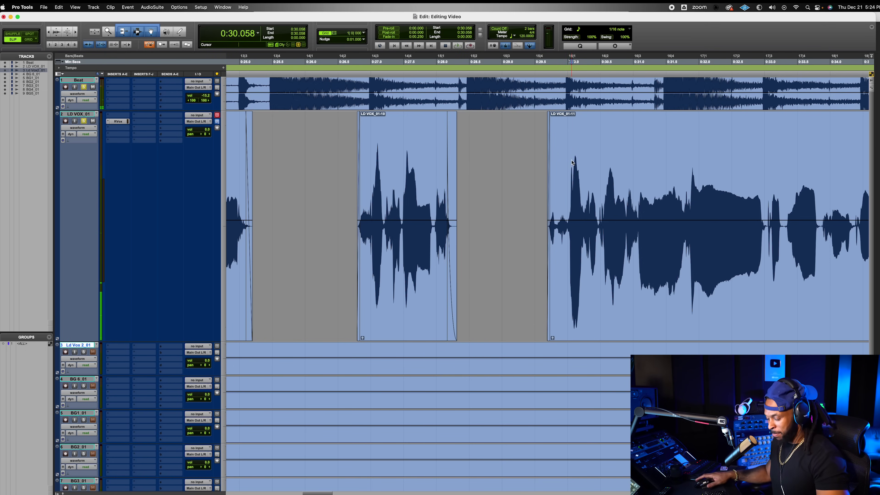
Step: Examine the waveform near the start of LD VOX_01-11 and audition it from 0:30.016 and 0:30.474 to locate the plosive
key("super+bracketright")
key("super+bracketright")
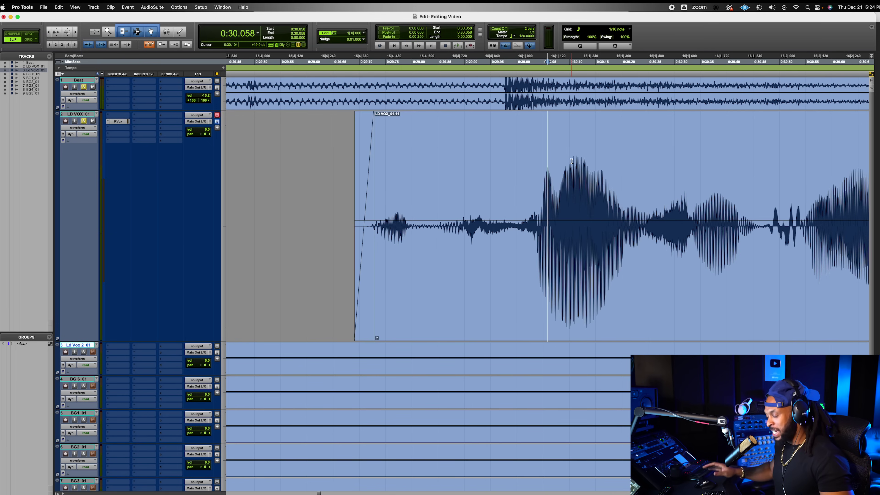
key("super+bracketleft")
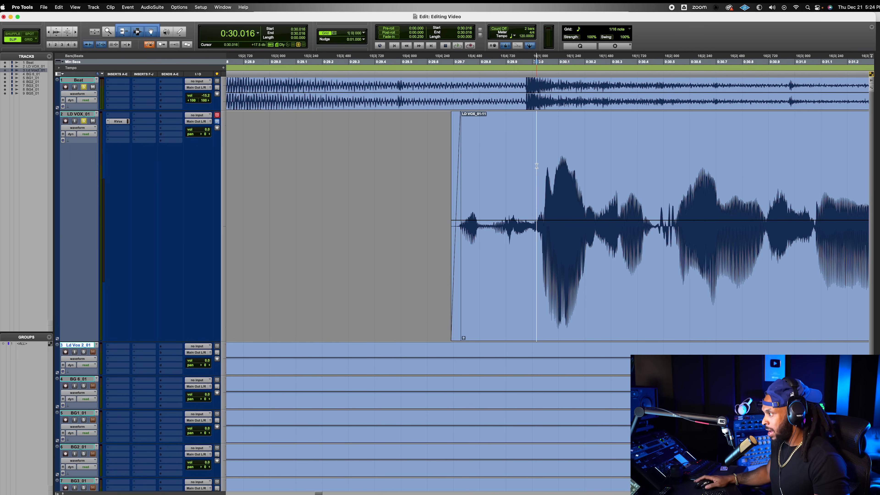
key("space")
key("space")
left_click(656, 176)
key("space")
key("space")
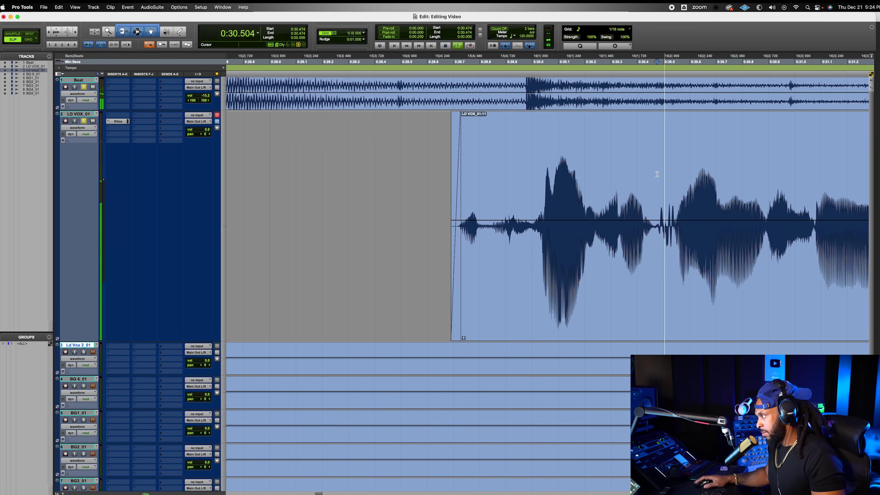
key("space")
key("space")
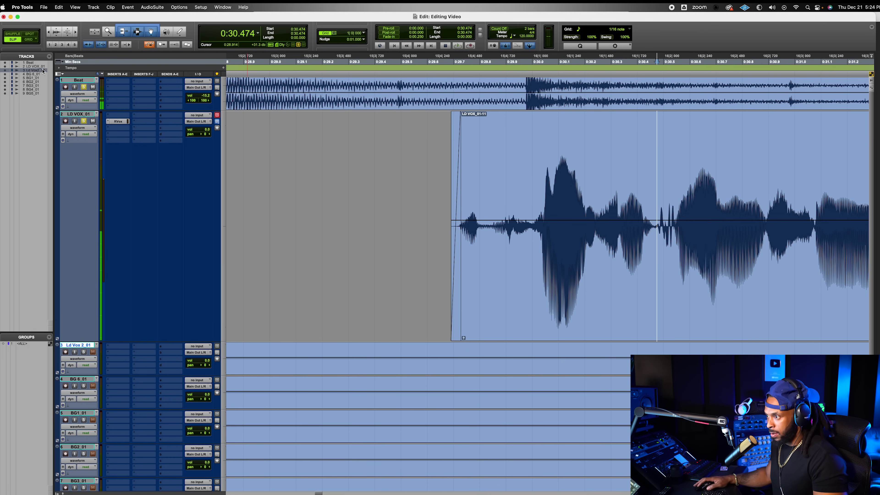
Step: Mute the Beat track and lower LD VOX_01's clip gain from 0:30.474 to about 0:30.547 by a little over 4 dB
left_click(92, 87)
key("space")
key("super+bracketright")
key("super+bracketright")
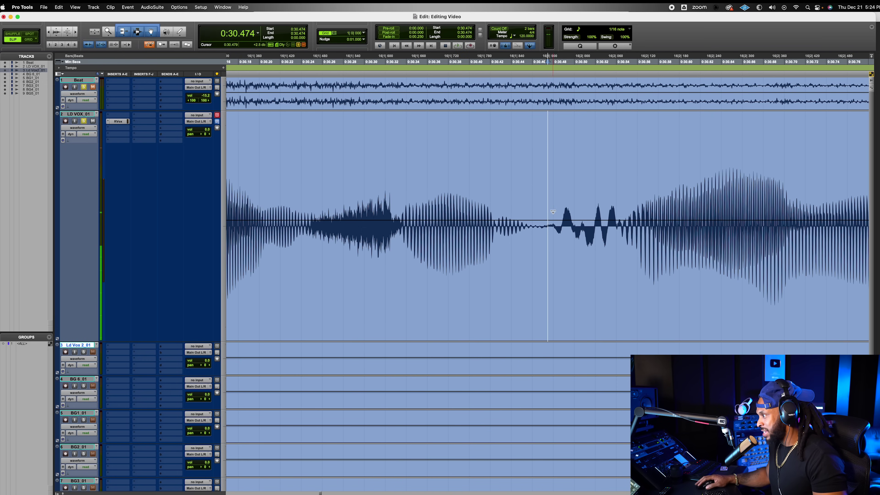
left_click_drag(547, 183, 622, 183)
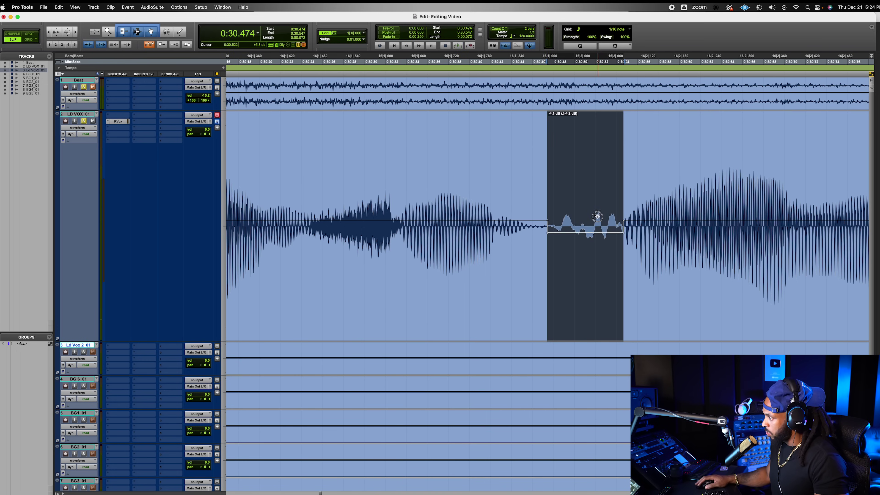
Step: Audition the reduced plosive on LD VOX_01 repeatedly from 0:30.268
left_click(331, 168)
key("space")
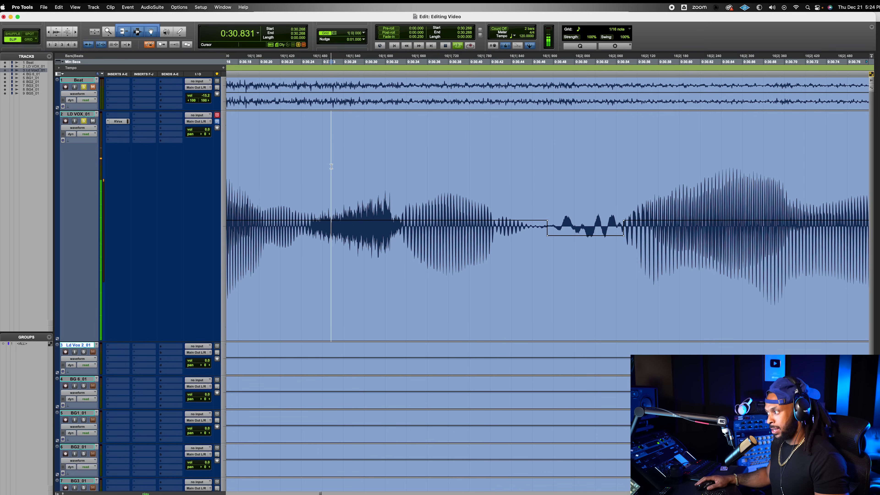
key("space")
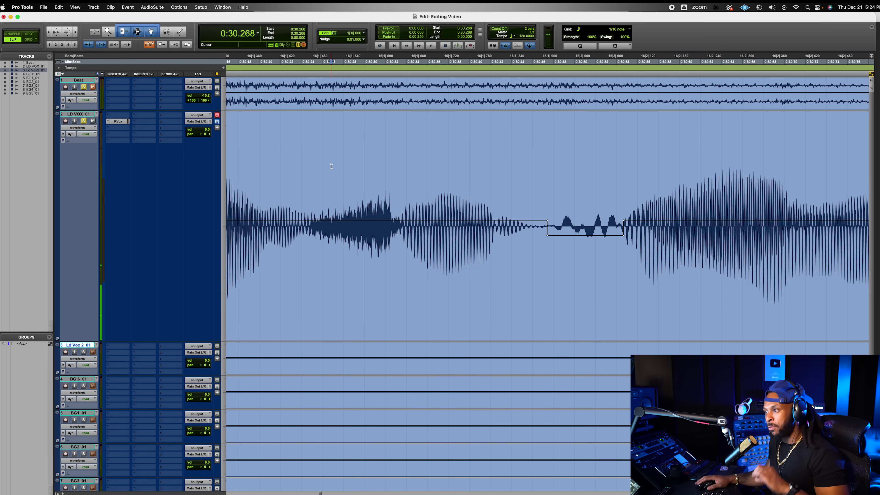
key("space")
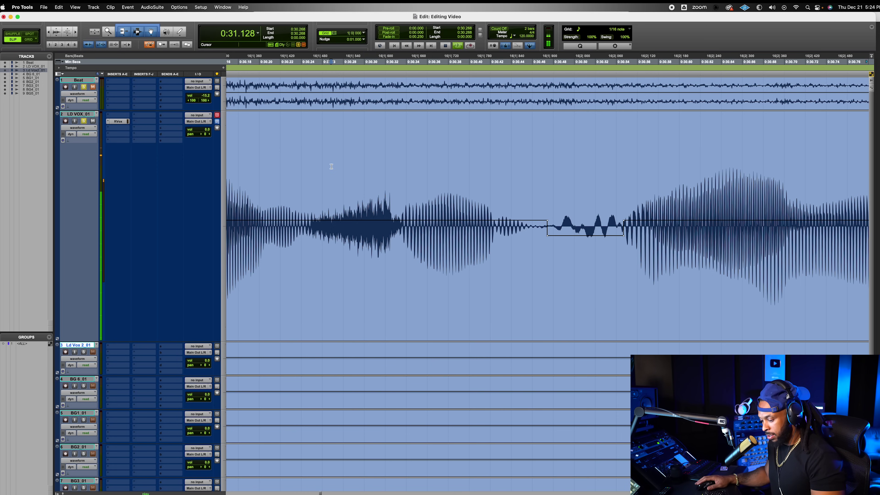
key("r")
key("r")
key("space")
key("space")
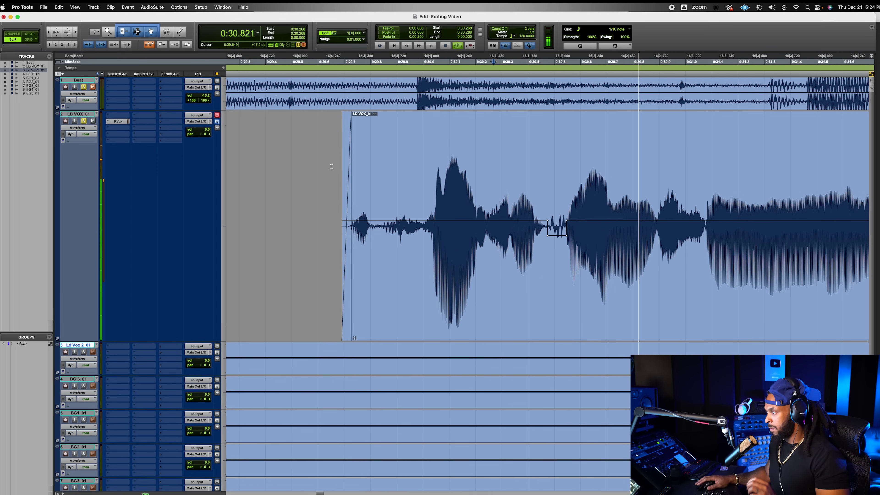
key("space")
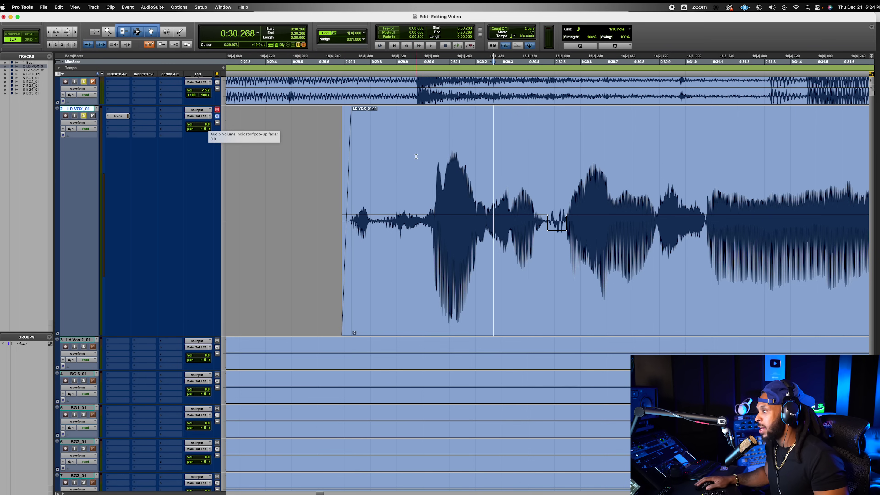
Step: Add a track marker labelled Plosive on LD VOX_01 at 0:30.472
left_click(542, 160)
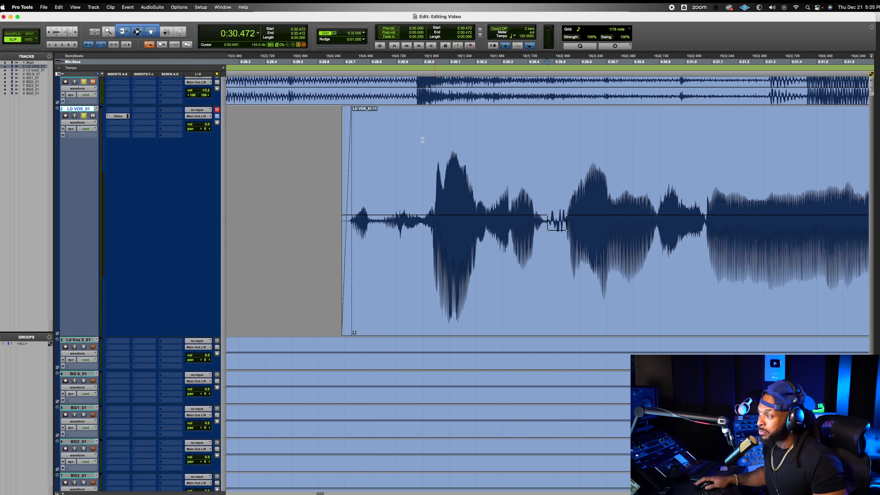
left_click(217, 124)
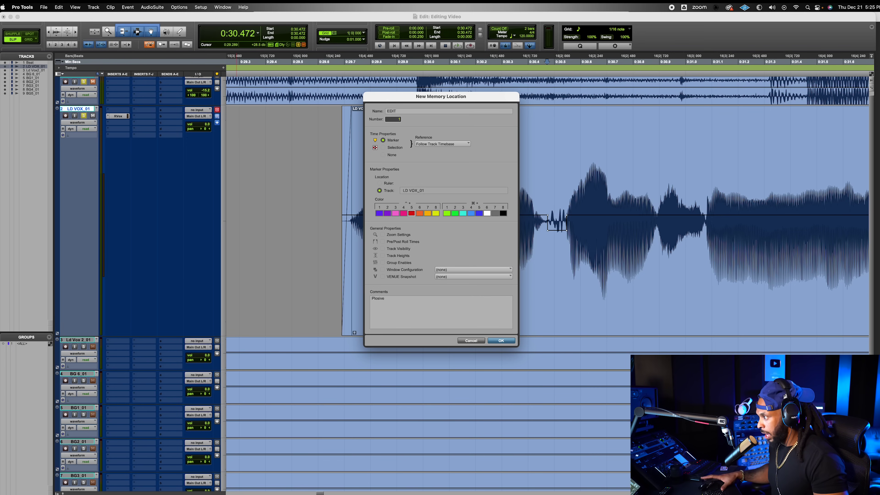
key("Return")
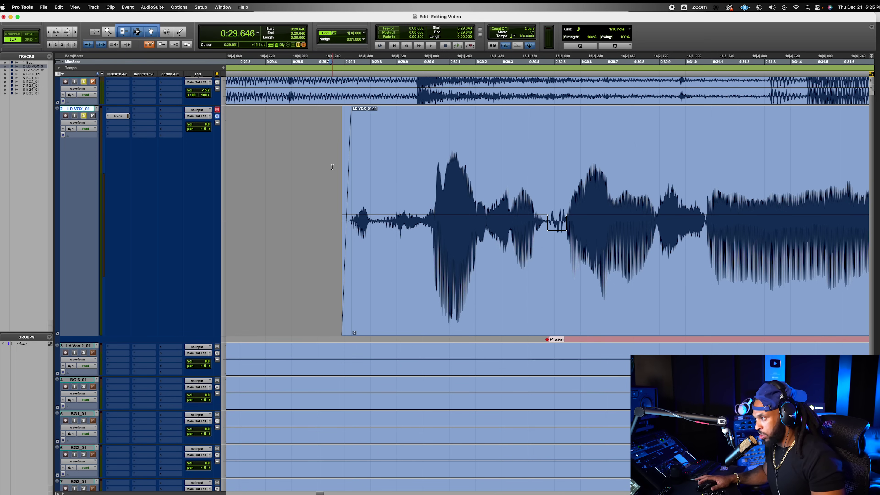
Step: Audition the passage around the Plosive marker from 0:29.646 and reduce the displayed waveform height
key("space")
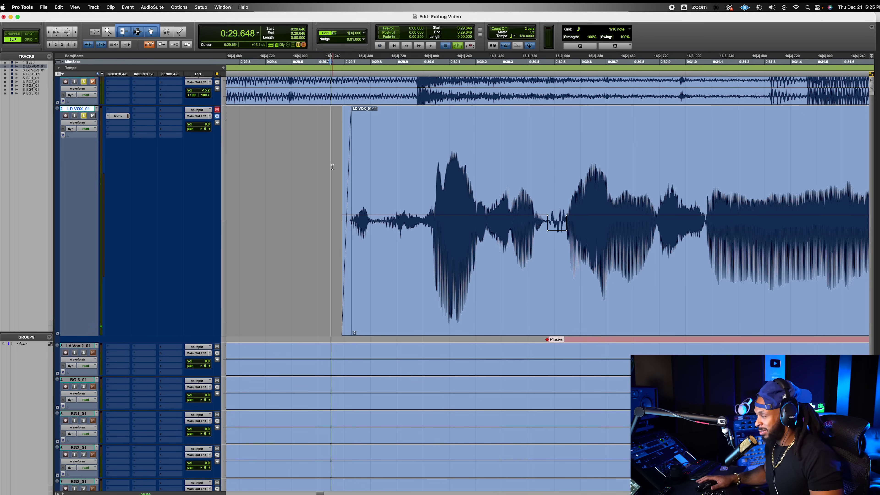
key("super+alt+bracketleft")
key("super+alt+bracketleft")
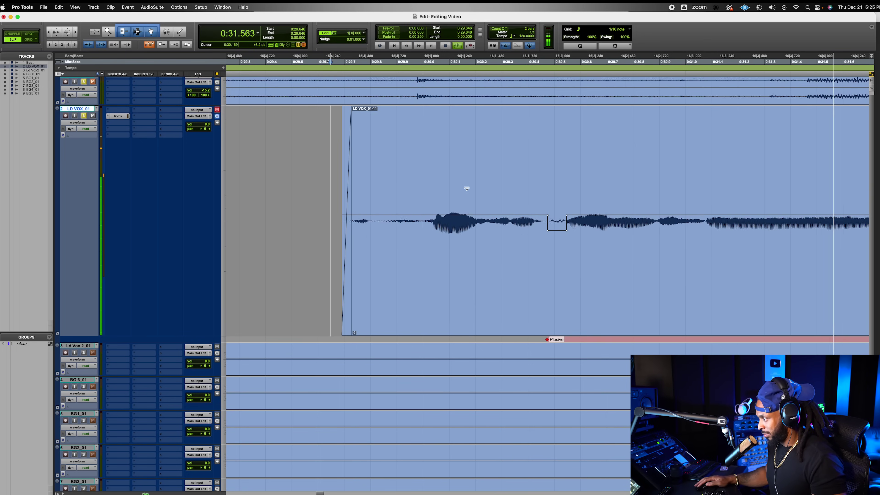
key("super+alt+bracketright")
key("super+alt+bracketright")
key("super+alt+bracketright")
key("super+alt+bracketleft")
key("super+alt+bracketleft")
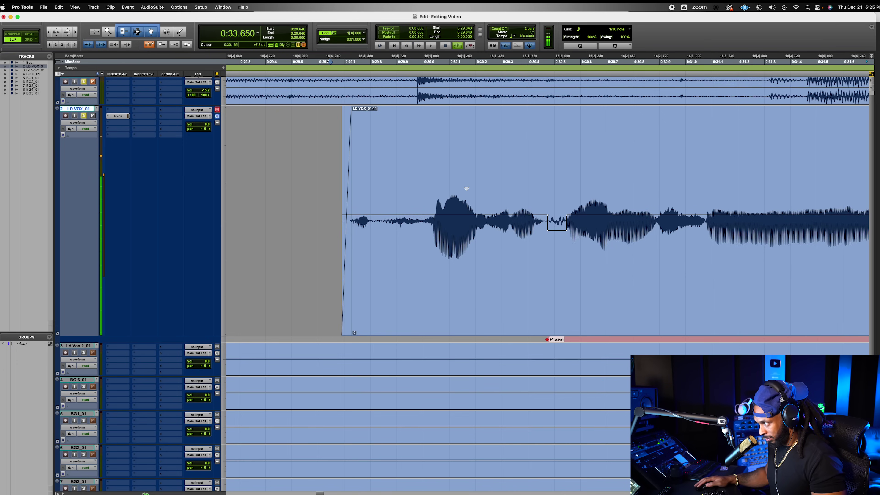
Step: Lower LD VOX_01's clip gain over the plosive from 0:33.038 to about 0:33.109 by a little over 6 dB
key("super+bracketleft")
key("super+bracketleft")
key("space")
key("space")
key("super+bracketright")
key("super+bracketright")
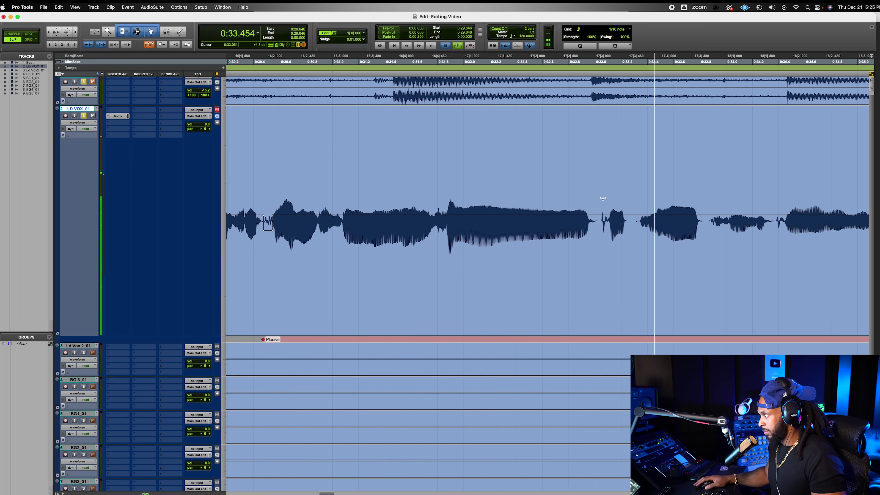
left_click(599, 171)
key("super+bracketright")
key("super+bracketright")
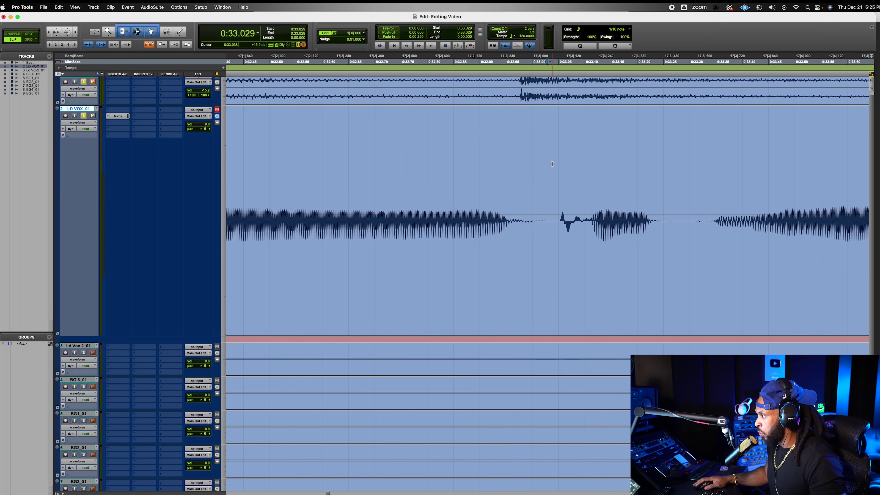
left_click_drag(553, 163, 587, 255)
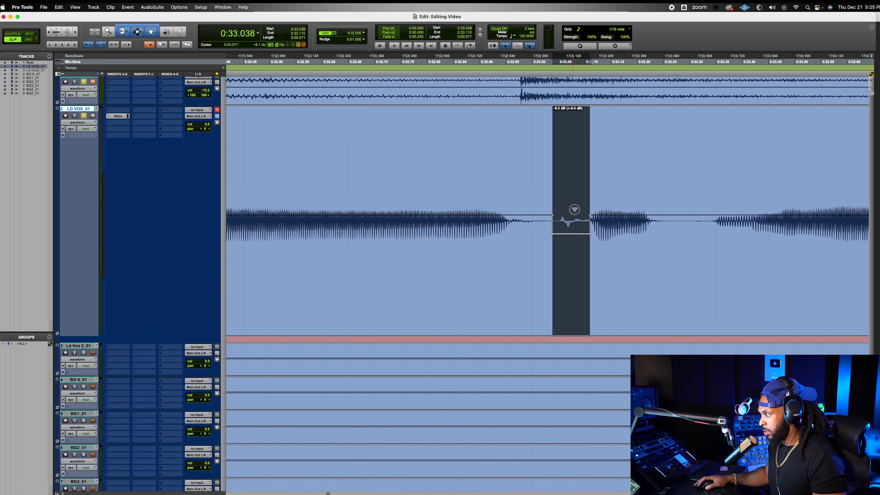
Step: Audition the reduced second plosive on LD VOX_01 from 0:32.772
left_click(412, 168)
key("space")
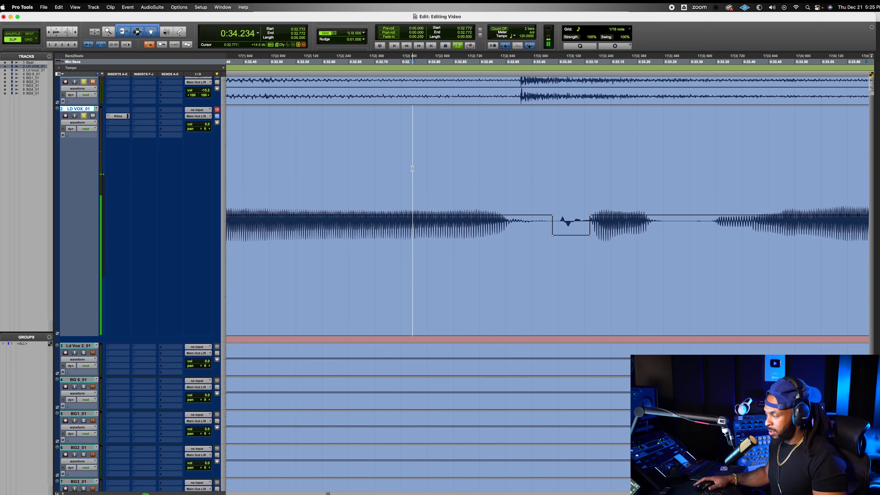
key("r")
key("space")
key("space")
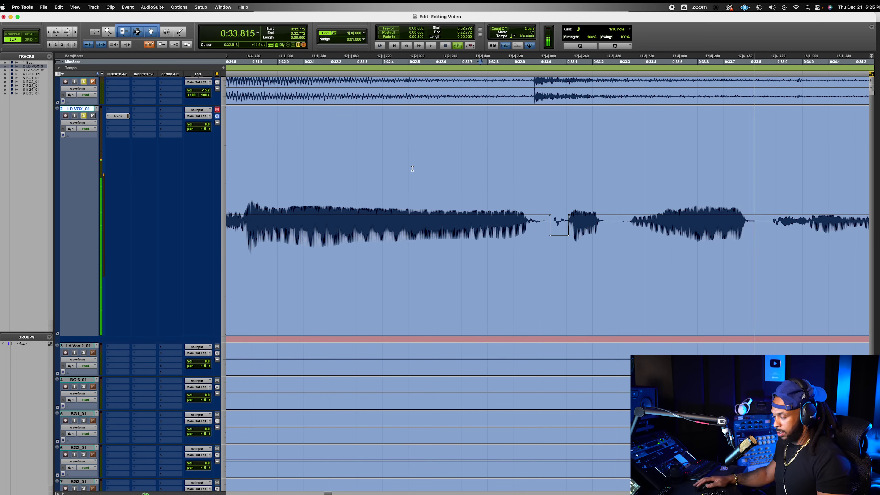
key("r")
key("r")
key("r")
key("space")
Step: Delete the LD VOX_01 silence from 0:35.936 to 0:38.400 and add a short fade-out to the clip before the gap
left_click(642, 179)
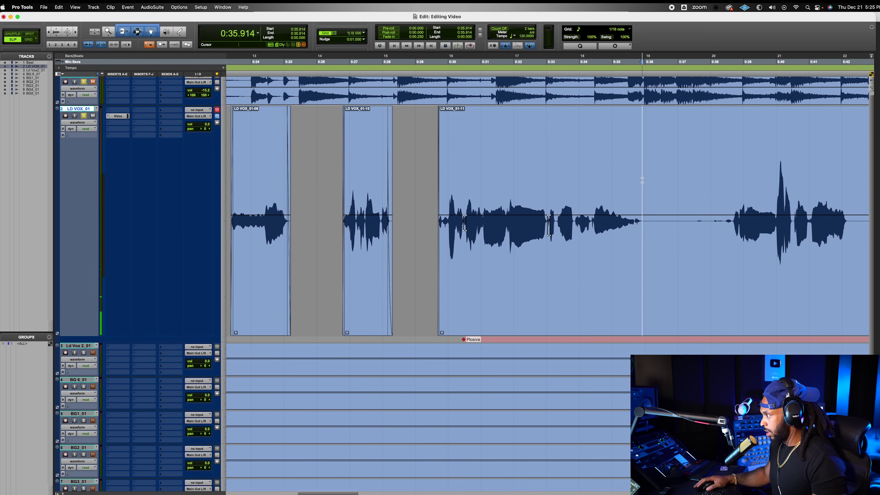
key("space")
left_click_drag(642, 180, 723, 185)
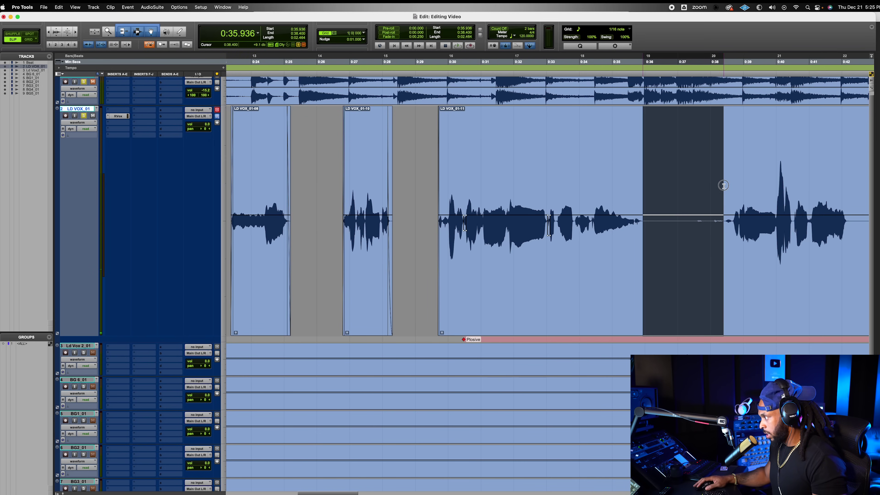
key("Delete")
left_click_drag(641, 119, 637, 119)
left_click(572, 122)
key("space")
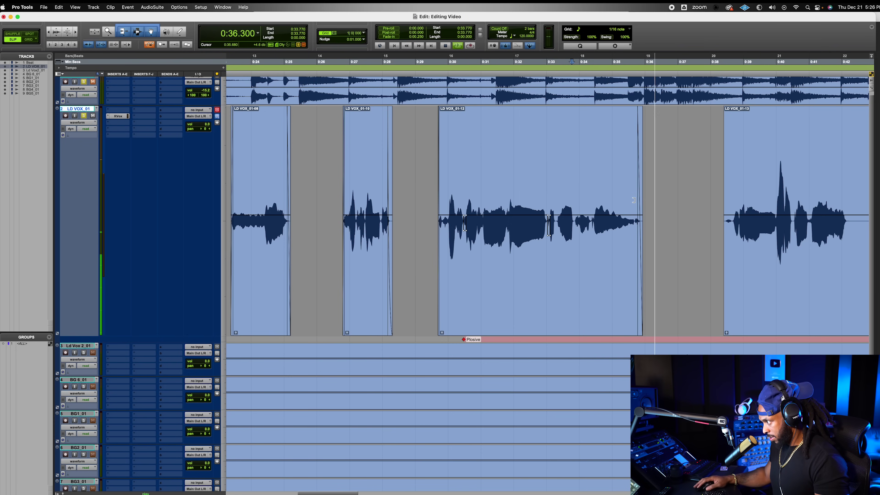
Step: Trim the start of the clip after the new gap to 0:38.440 and add a fade-in
left_click(744, 276)
key("super+bracketright")
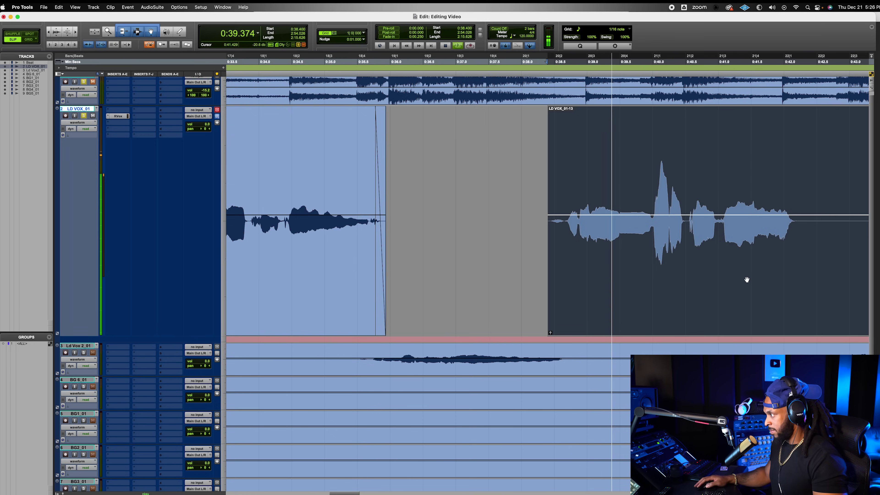
key("super+bracketright")
key("space")
key("space")
key("space")
left_click_drag(547, 165, 551, 166)
left_click_drag(553, 113, 581, 121)
key("r")
key("r")
Step: Unmute the Beat track and audition the vocal with it from 0:37.077
left_click(504, 149)
left_click(92, 81)
key("space")
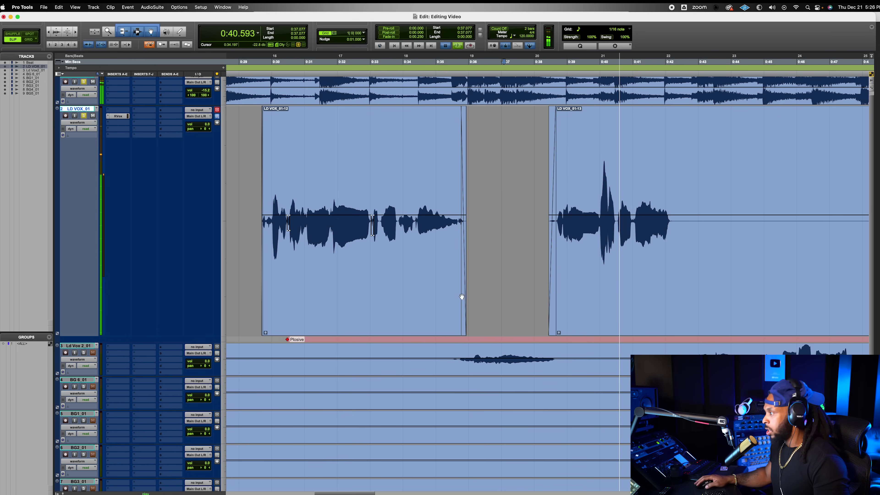
key("space")
Step: Trim the start of the clip after the gap to about 0:38.7, just before the phrase, with a very short fade-in
left_click(550, 294)
left_click(588, 290)
key("super+bracketright")
key("super+bracketright")
key("super+bracketright")
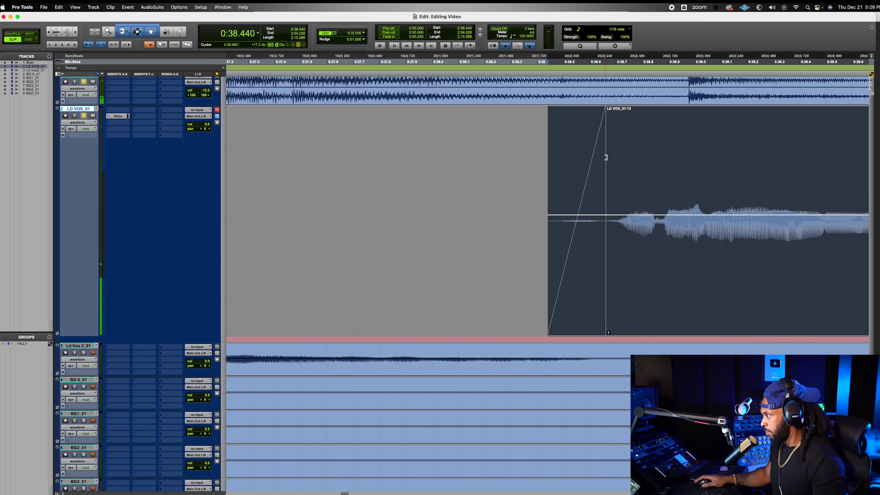
left_click(613, 148)
key("a")
left_click_drag(616, 125, 618, 124)
Step: Audition the tightened phrase entry with the beat from 0:37.374
left_click(267, 150)
key("space")
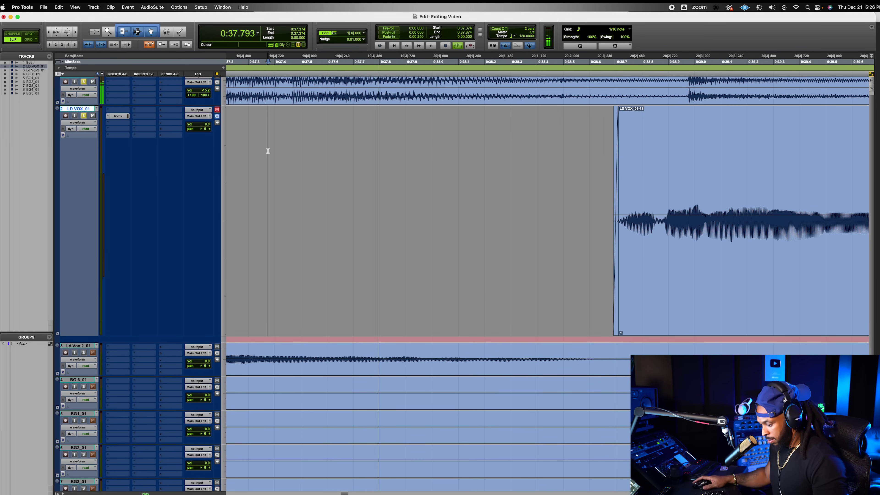
key("super+bracketleft")
key("super+bracketleft")
key("super+bracketleft")
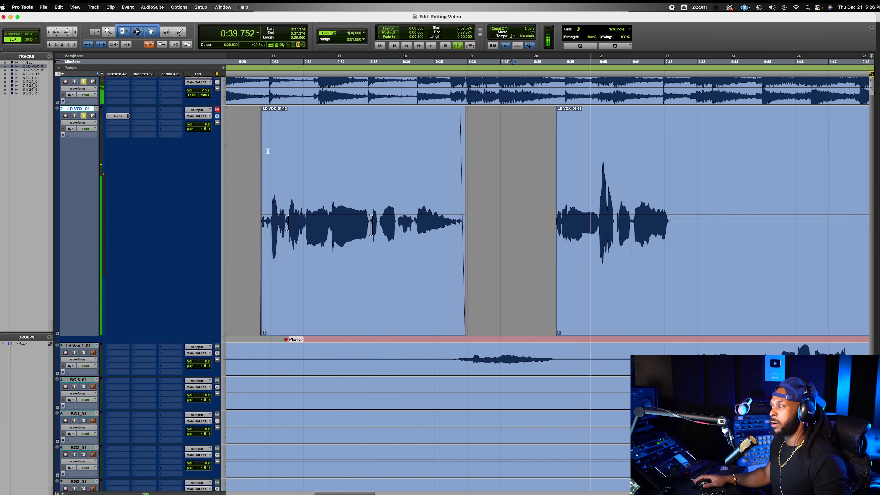
key("super+bracketleft")
key("super+bracketleft")
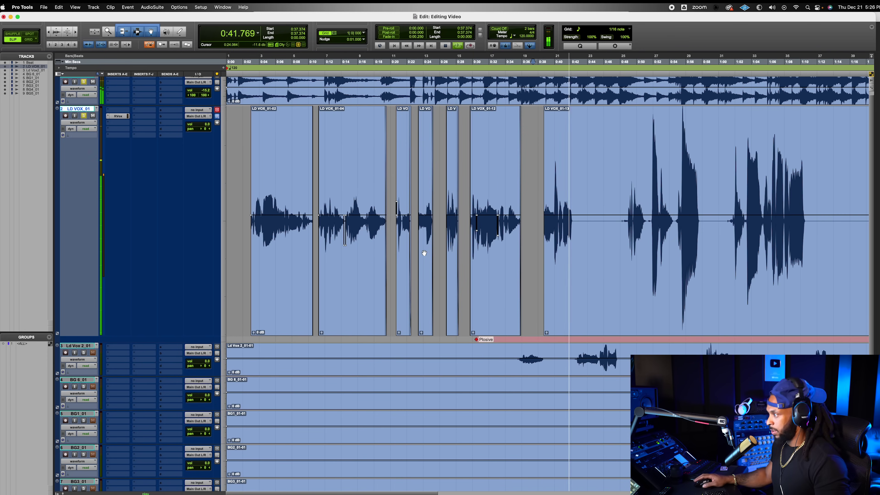
key("space")
Step: Delete the silence on LD VOX_01 from 0:42.152 to about 0:43.02, right after the phrase ends
left_click(572, 155)
key("super+bracketright")
key("super+bracketright")
key("super+bracketright")
key("super+bracketright")
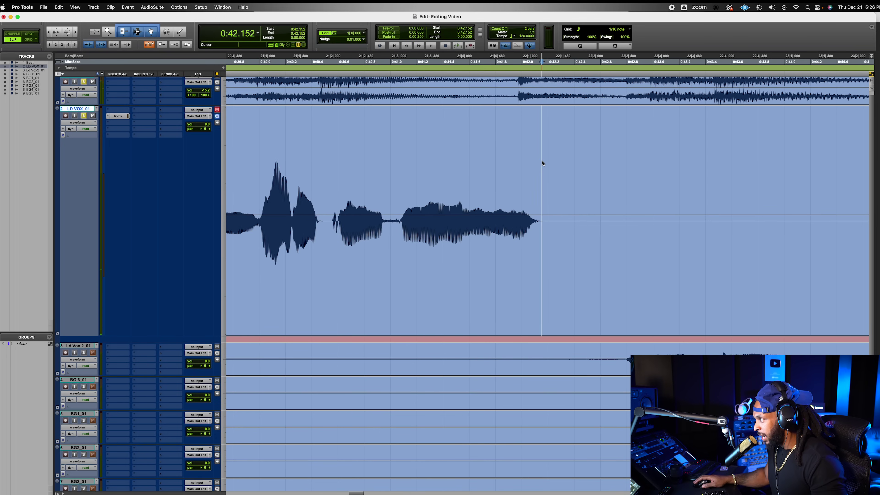
left_click_drag(542, 163, 656, 183)
key("Delete")
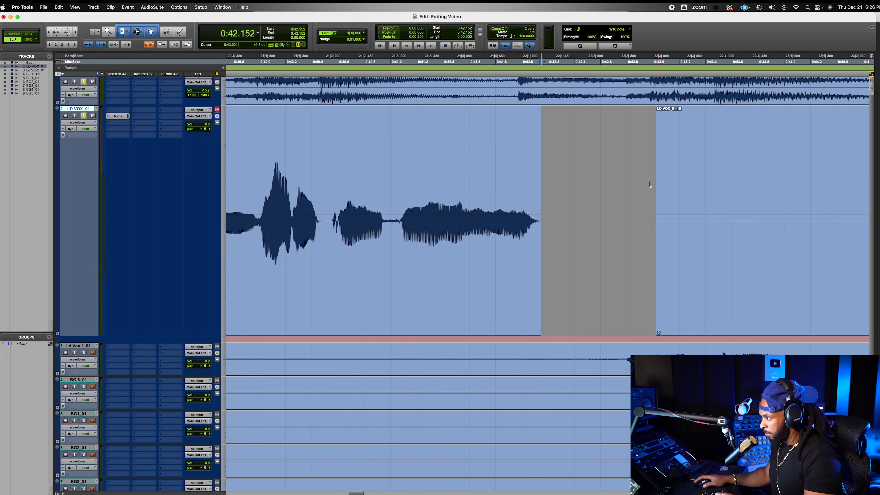
Step: Fade out the phrase's end from 0:41.936 to 0:42.152 and bend the fade into a curve that drops quickly
left_click(503, 159)
key("space")
left_click(437, 153)
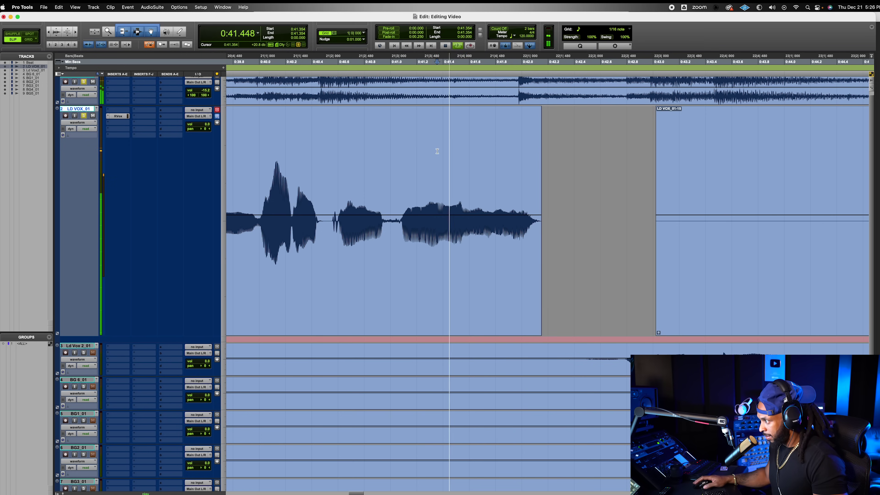
key("space")
left_click_drag(539, 109, 514, 122)
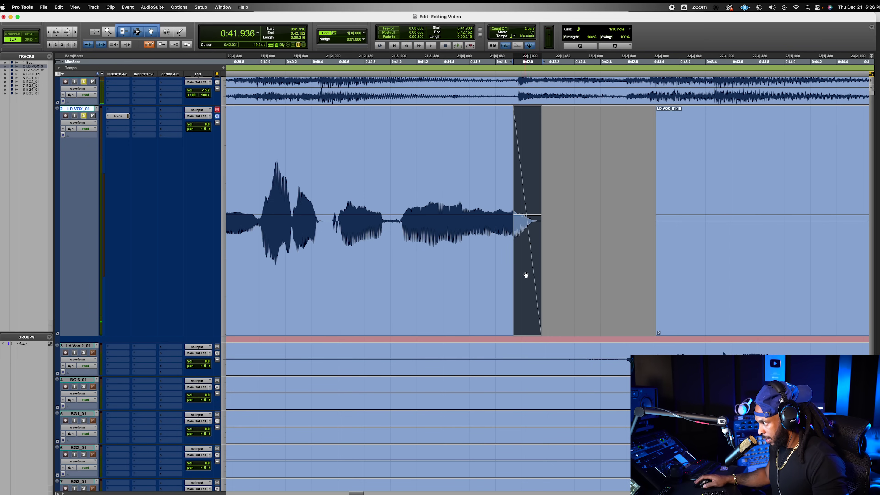
left_click_drag(529, 256, 425, 186)
Step: Audition the curved fade-out at the end of the phrase from 0:40.349 and again from 0:40.122
left_click(305, 161)
key("space")
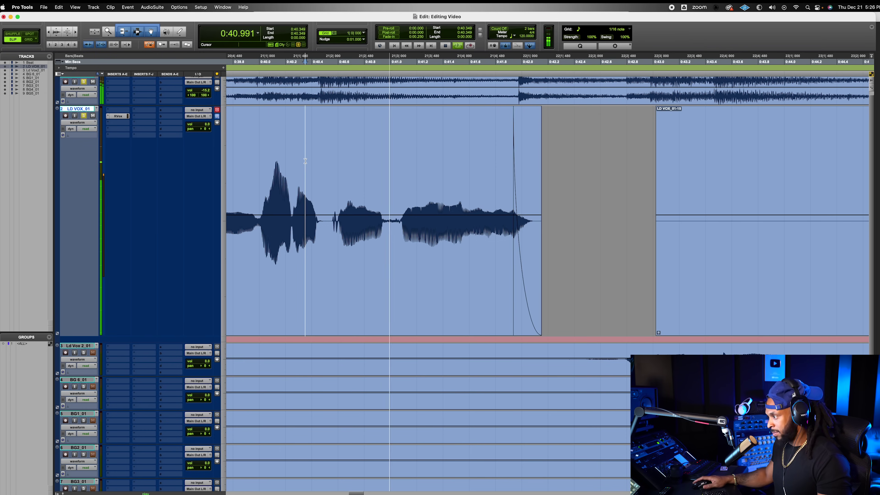
left_click(275, 161)
key("r")
key("r")
key("r")
key("r")
key("r")
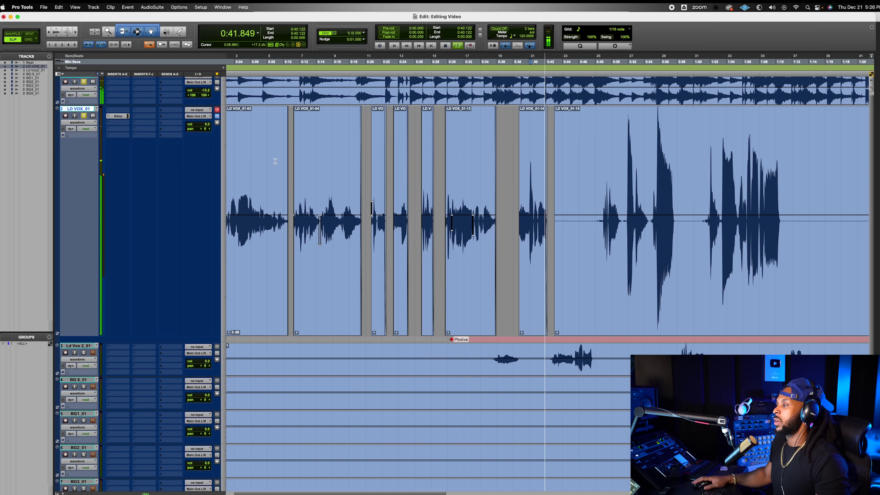
key("space")
Step: Play the cleaned part of the lead vocal with the beat from 0:01.280
left_click(232, 166)
key("space")
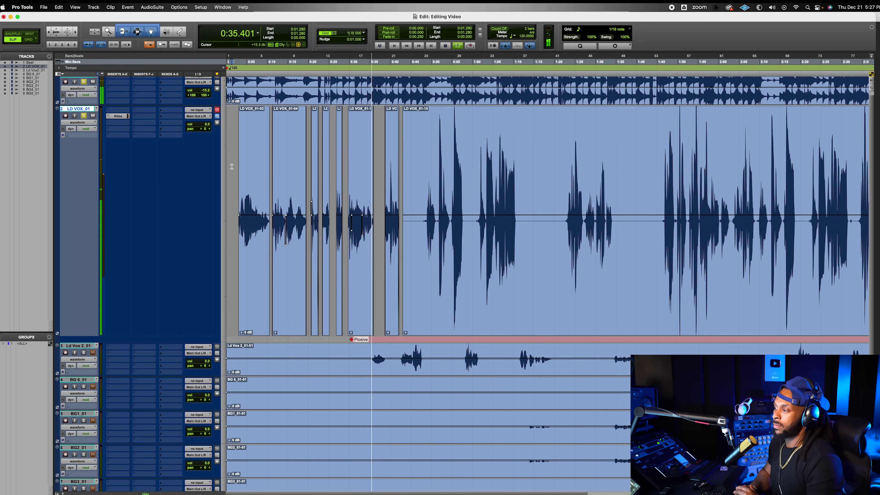
key("space")
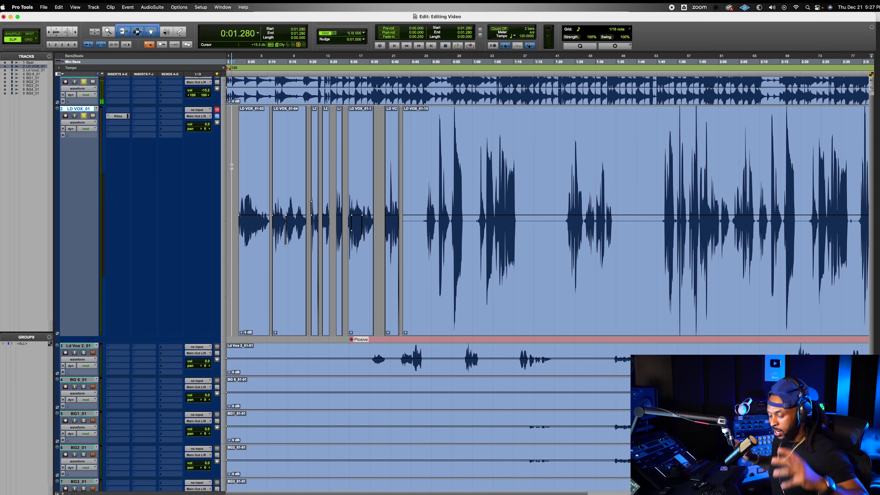
Step: Examine the unedited remainder of LD VOX_01 and the background vocal tracks across the whole song
key("r")
key("r")
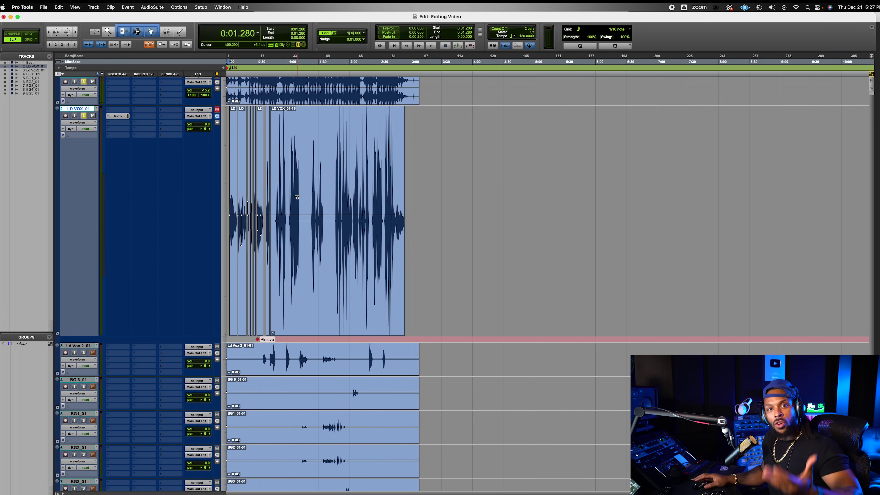
left_click(286, 169)
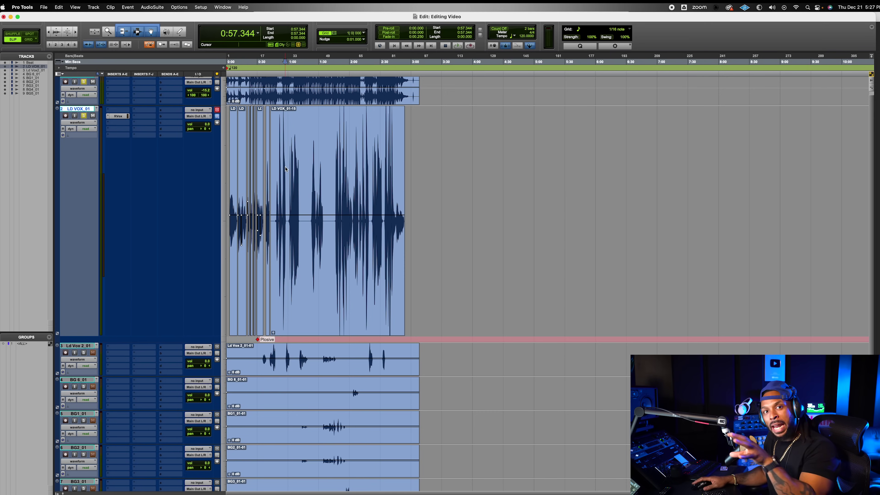
scroll(305, 389, "down", 1)
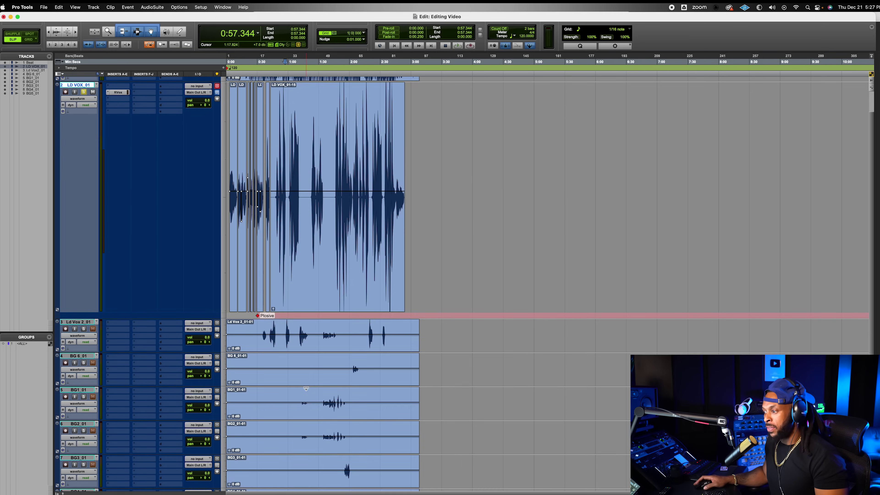
scroll(306, 389, "down", 3)
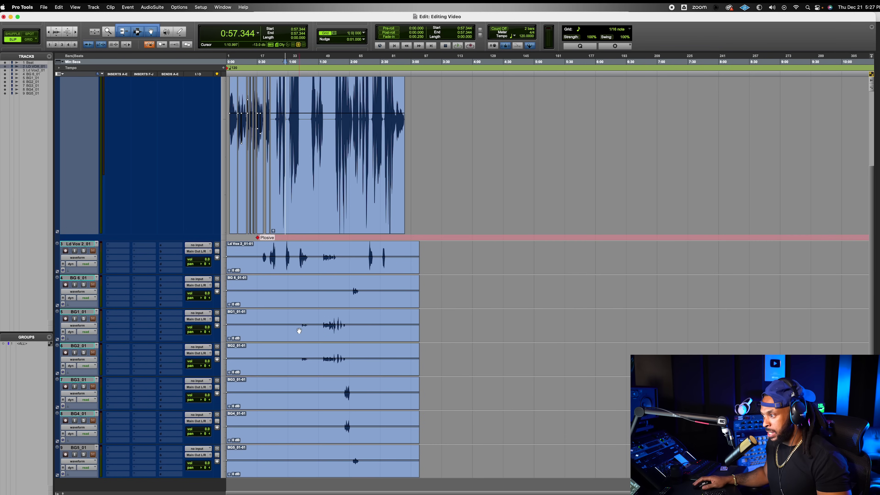
scroll(298, 326, "up", 2)
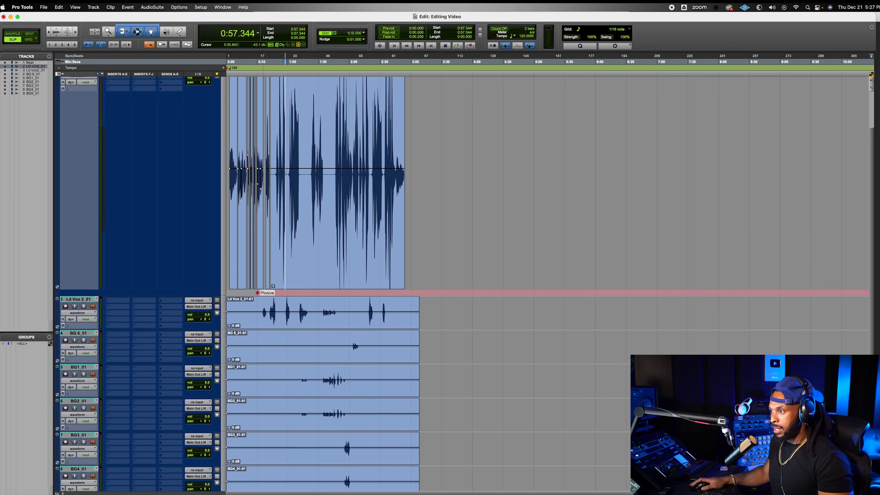
scroll(364, 239, "up", 2)
key("super+bracketright")
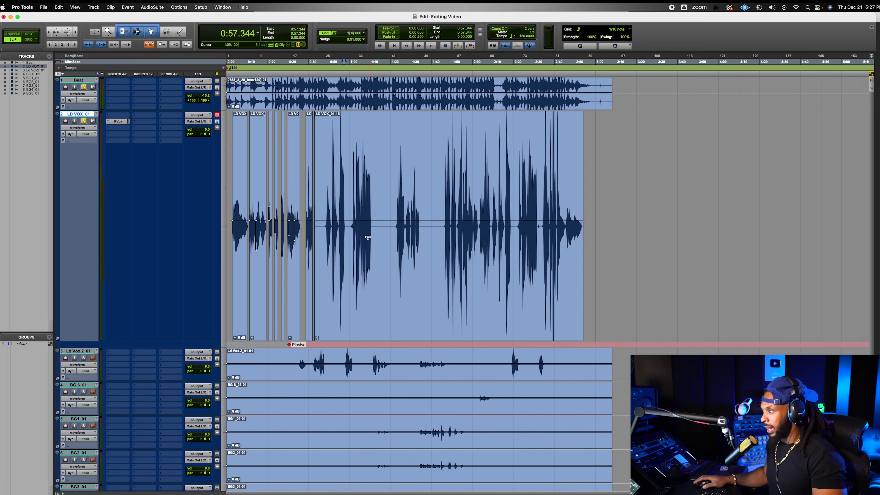
Step: Reduce the displayed waveform height of the audio tracks by one level
left_click(56, 37)
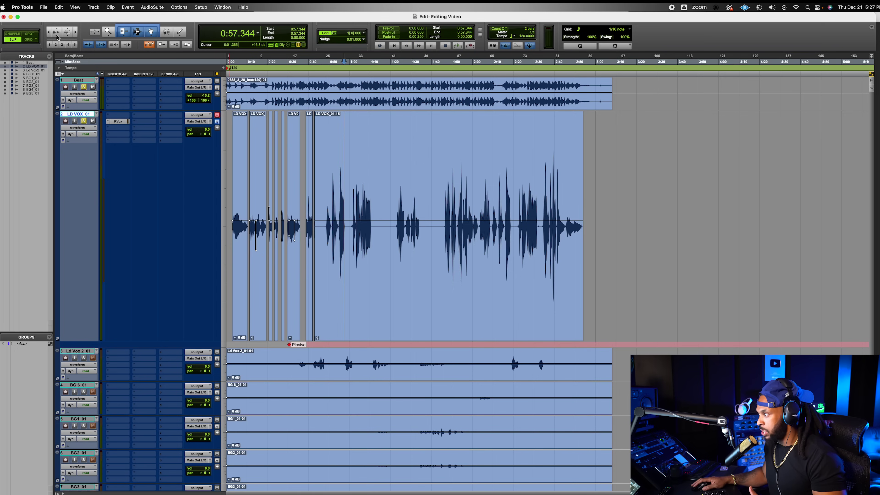
left_click(58, 38)
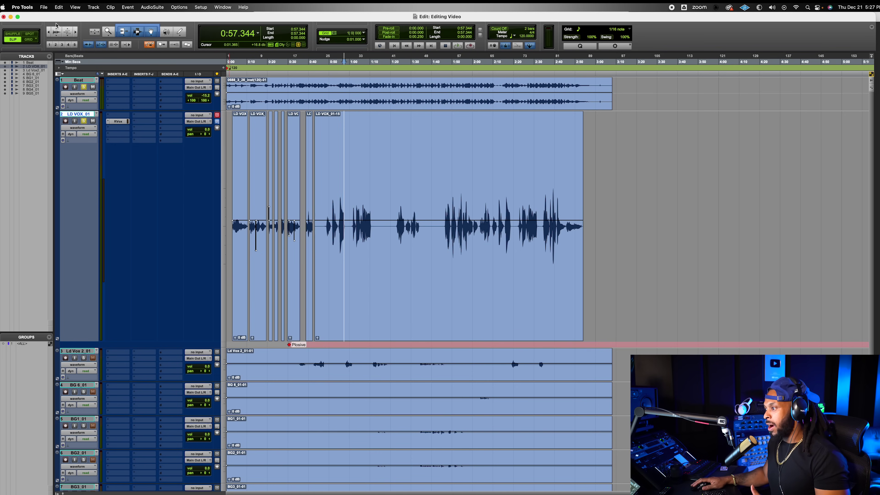
left_click(56, 30)
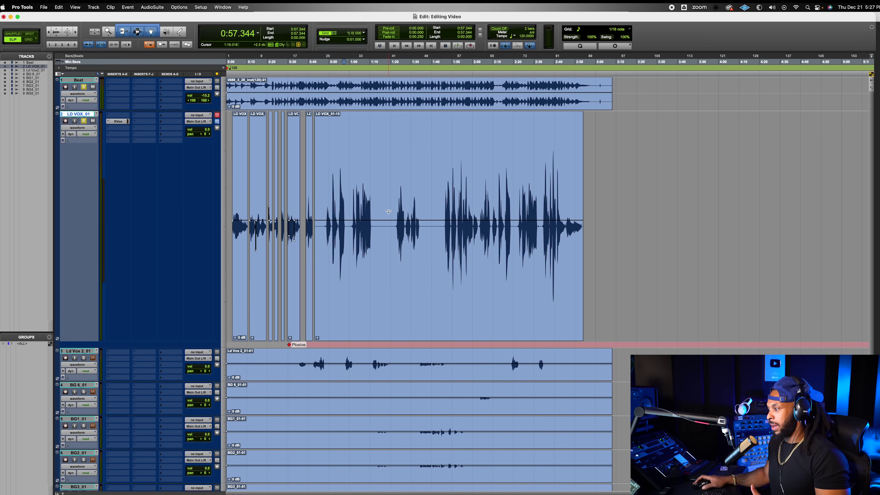
Step: Solo BG1_01 and BG2_01 and pan them to opposite sides, 100 left and 100 right
scroll(388, 211, "down", 3)
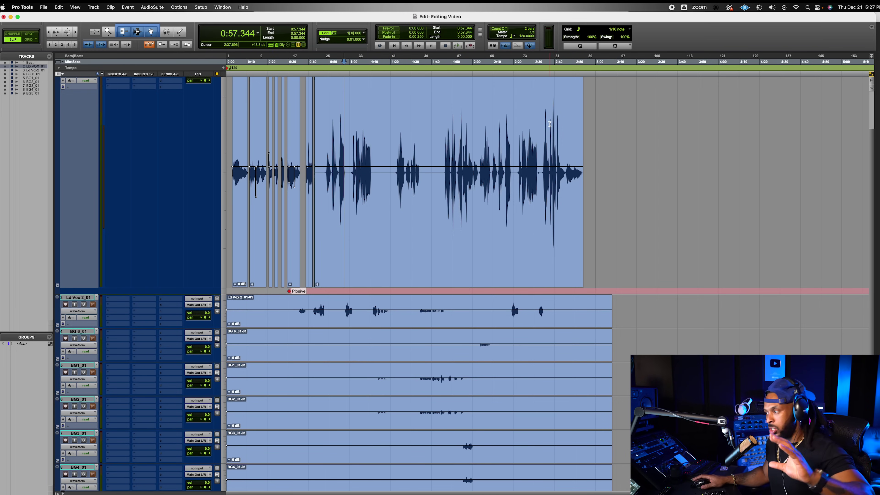
scroll(398, 347, "down", 3)
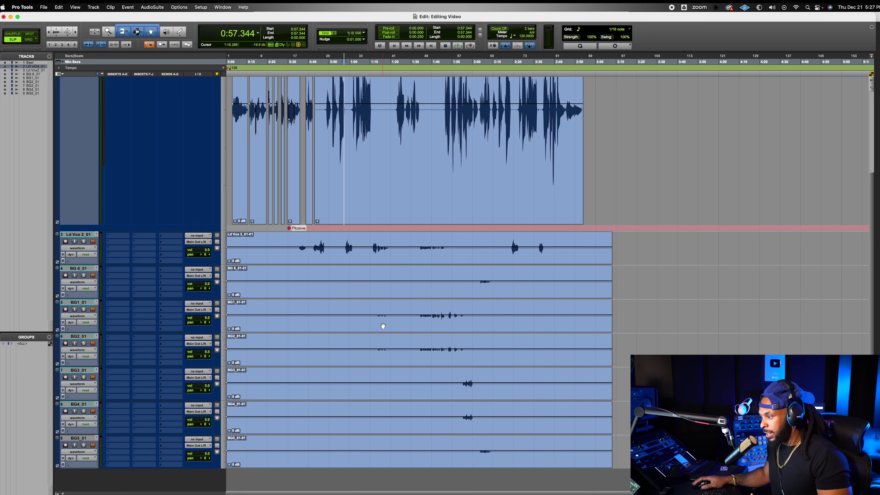
left_click(383, 325)
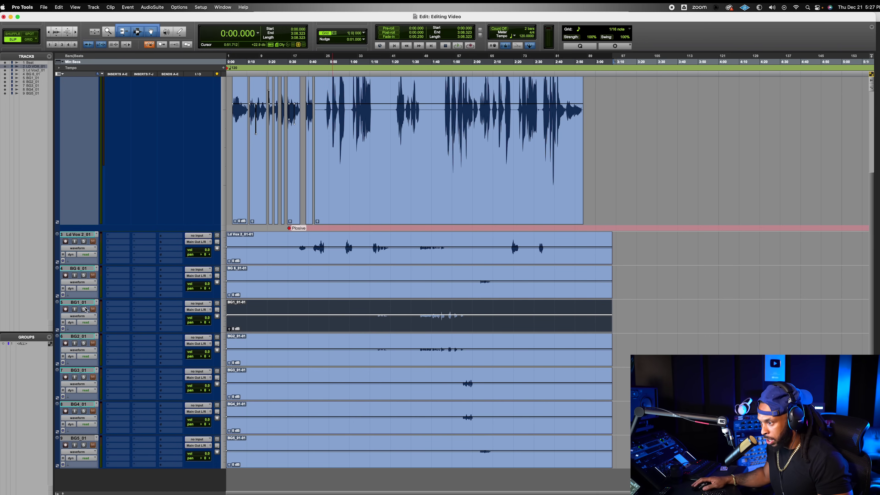
left_click_drag(201, 326, 357, 349)
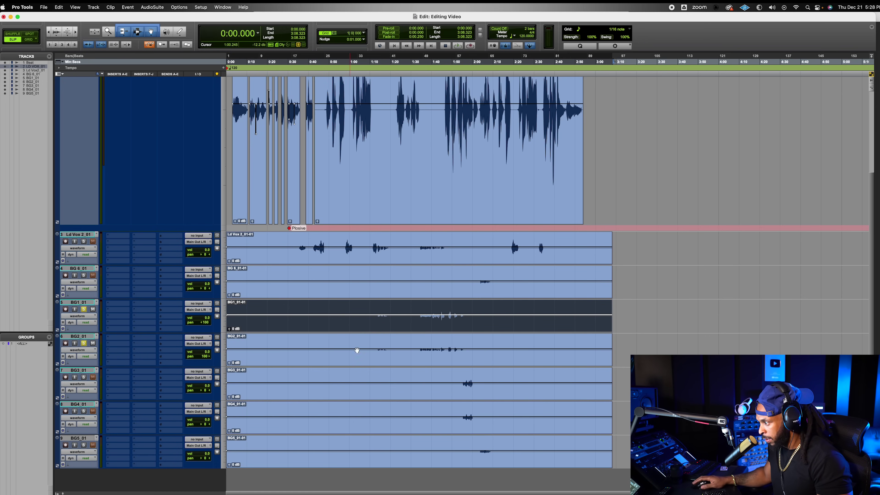
Step: Play the soloed BG1_01 and BG2_01 vocals together from 1:07.584
left_click(364, 312)
key("space")
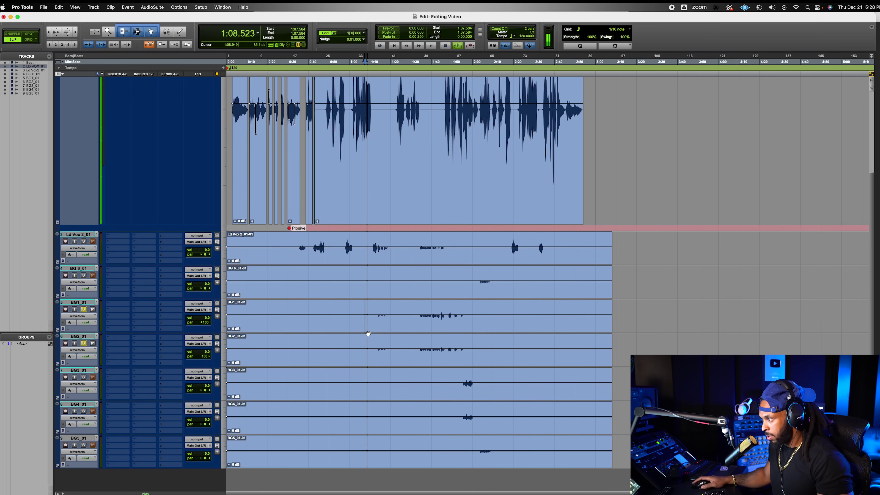
key("ctrl+Up")
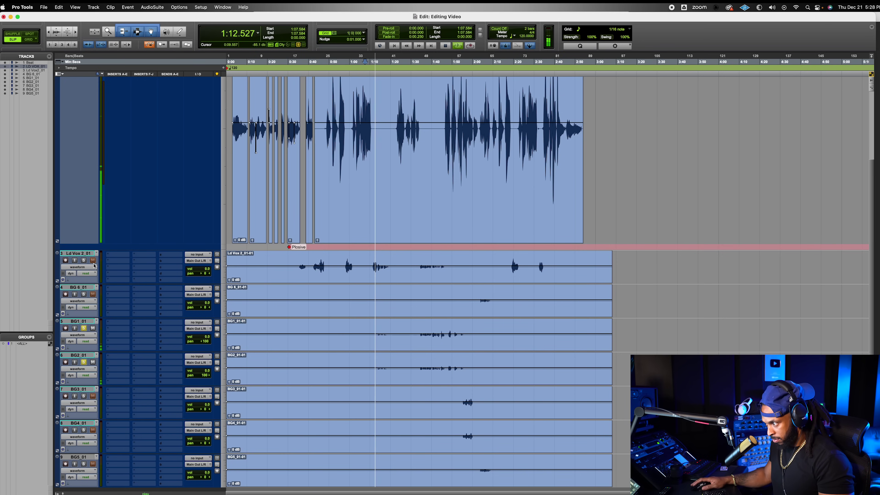
key("super+bracketright")
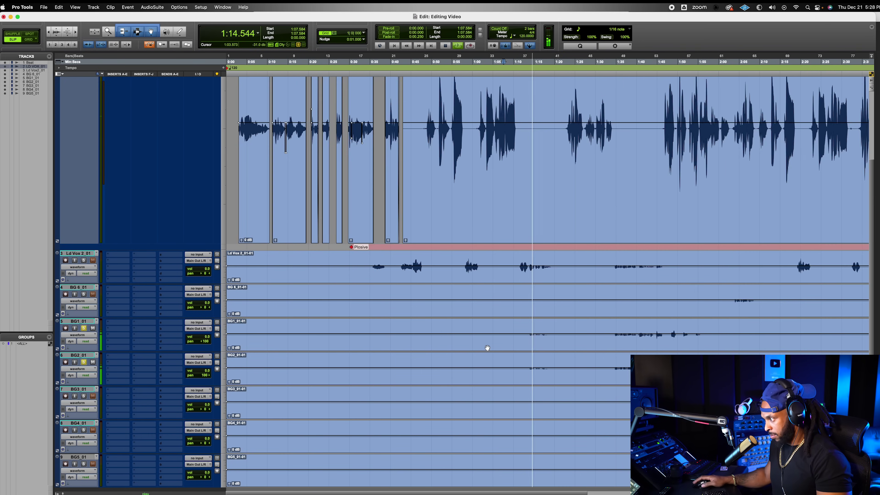
key("super+bracketright")
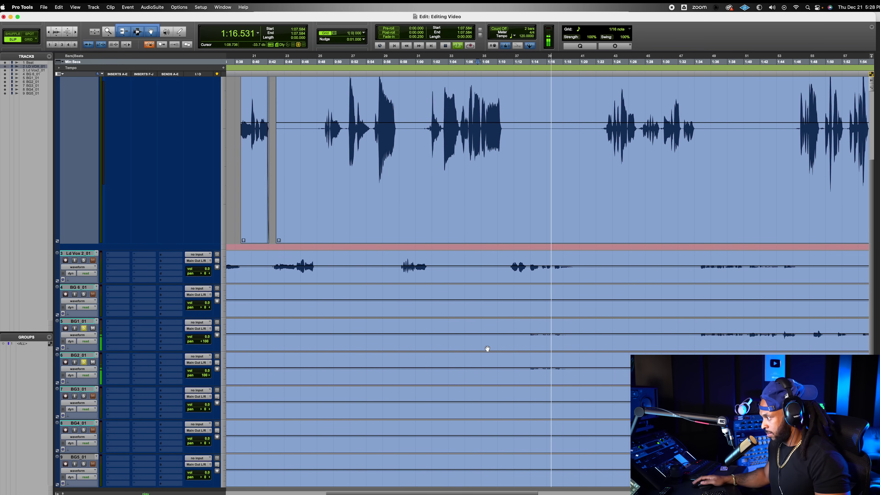
key("super+bracketleft")
key("super+bracketleft")
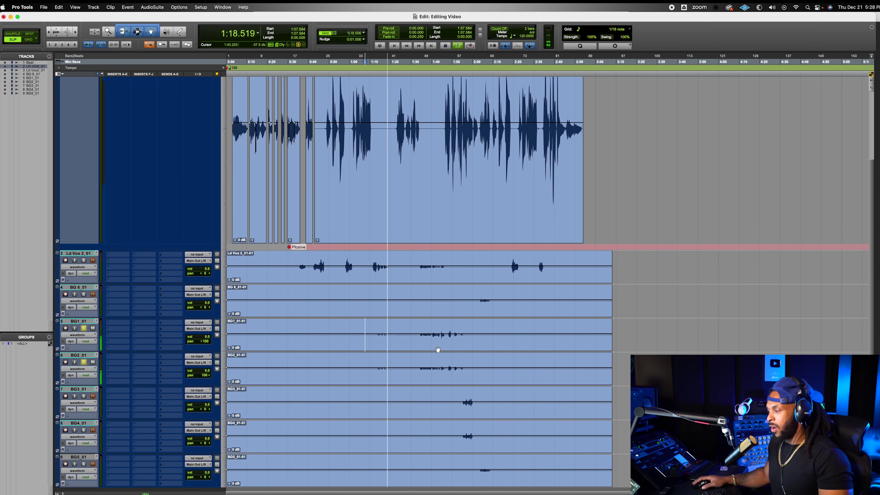
key("space")
left_click_drag(362, 333, 392, 380)
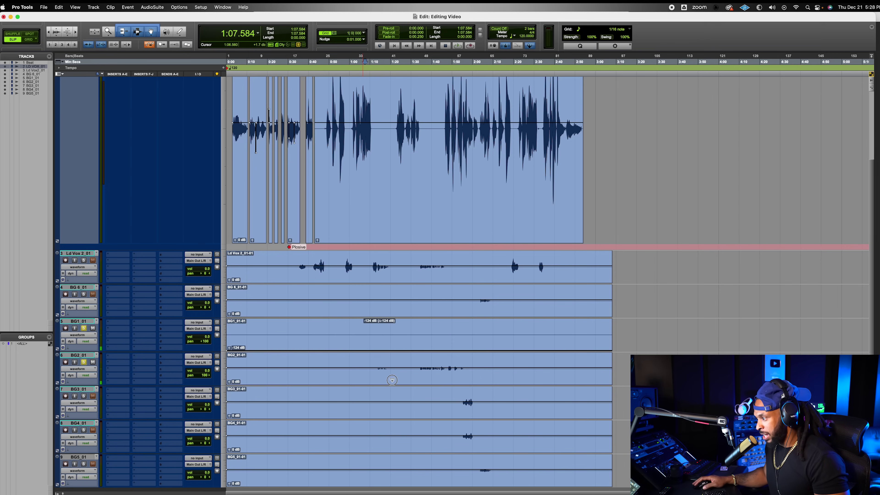
key("super+z")
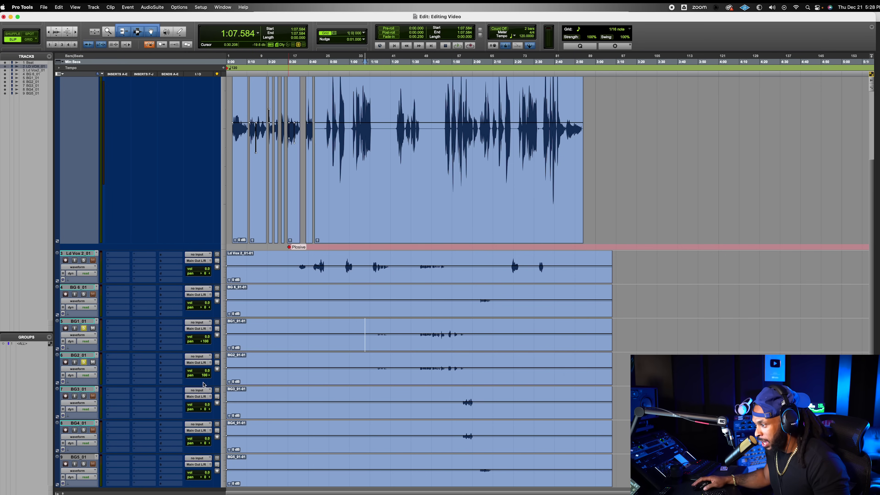
Step: Make the BG1_01 and BG2_01 tracks taller and raise their clip gain to about +11.3 dB between 1:06.389 and 1:26.869
left_click_drag(196, 386, 211, 398)
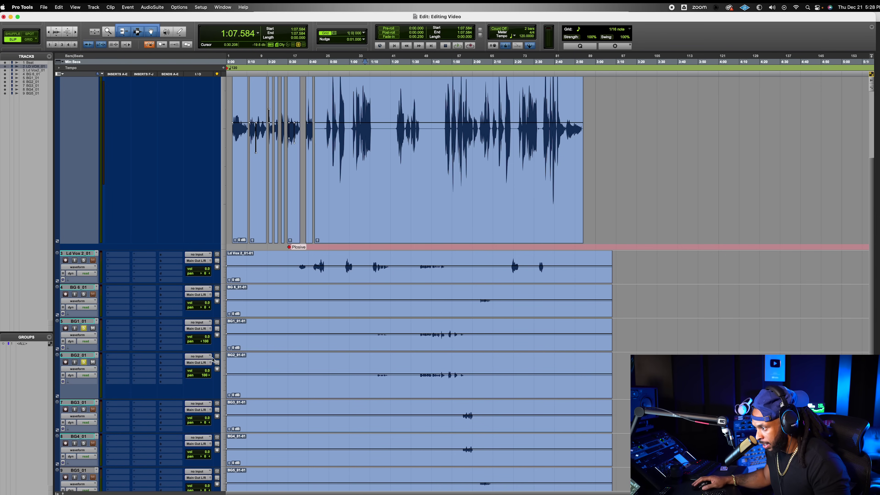
left_click_drag(212, 353, 212, 360)
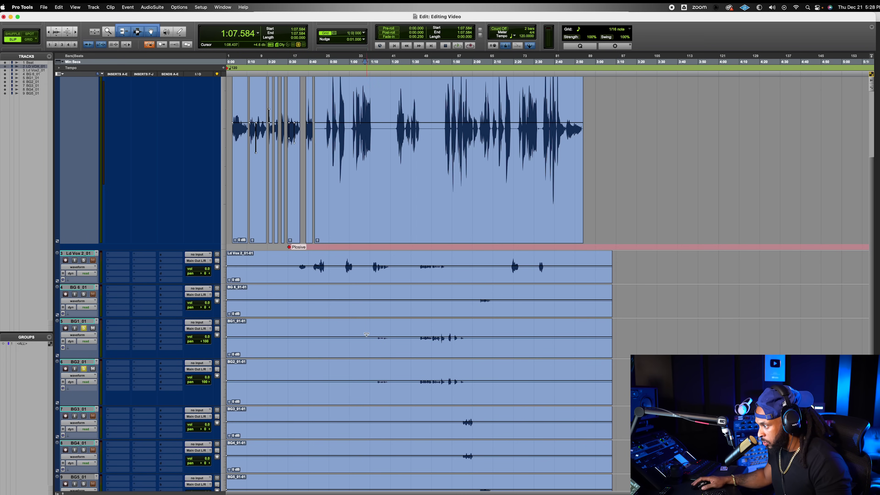
left_click_drag(363, 332, 403, 387)
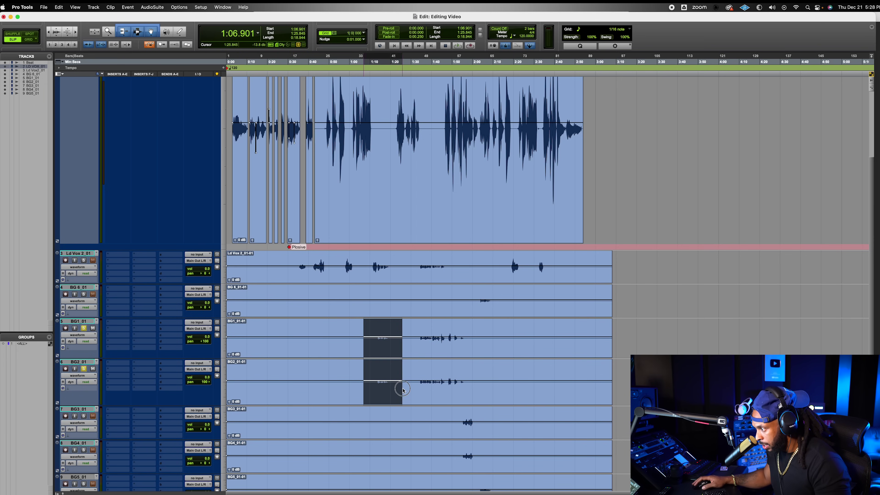
left_click(390, 332)
left_click_drag(363, 331, 404, 376)
left_click_drag(382, 334, 383, 329)
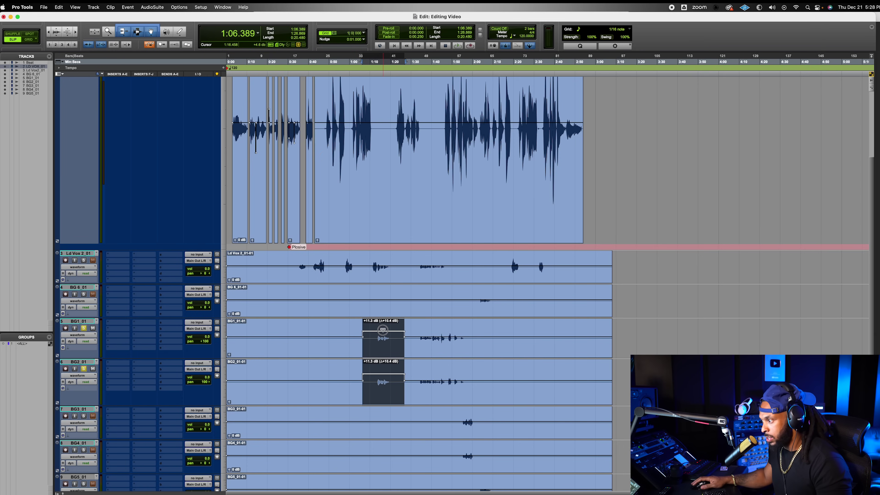
left_click_drag(383, 330, 382, 330)
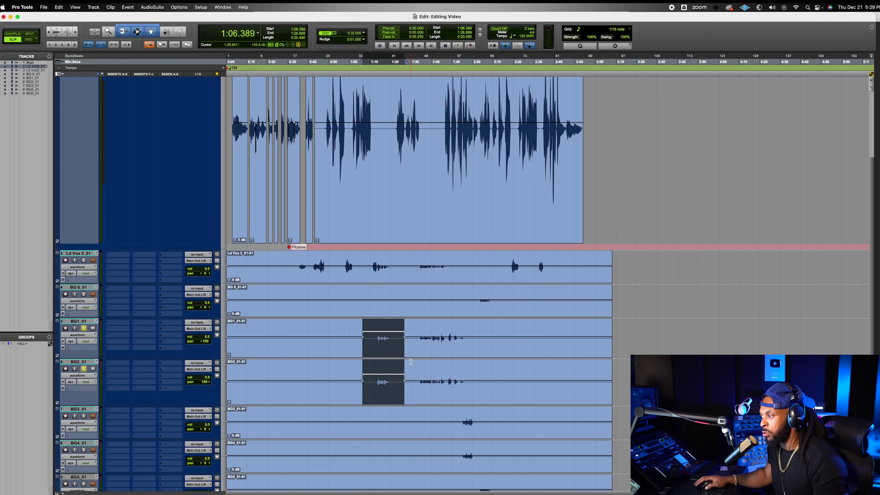
Step: Play the boosted BG1_01 and BG2_01 phrase from 1:12.362
left_click(374, 325)
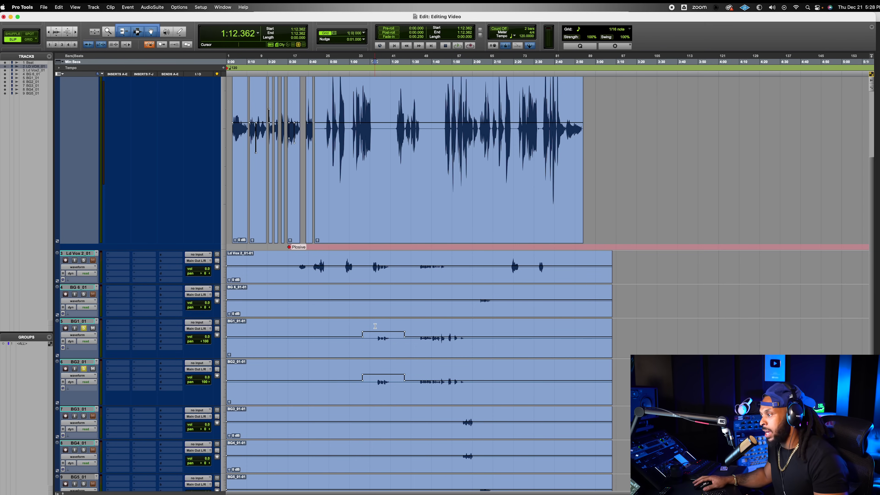
key("space")
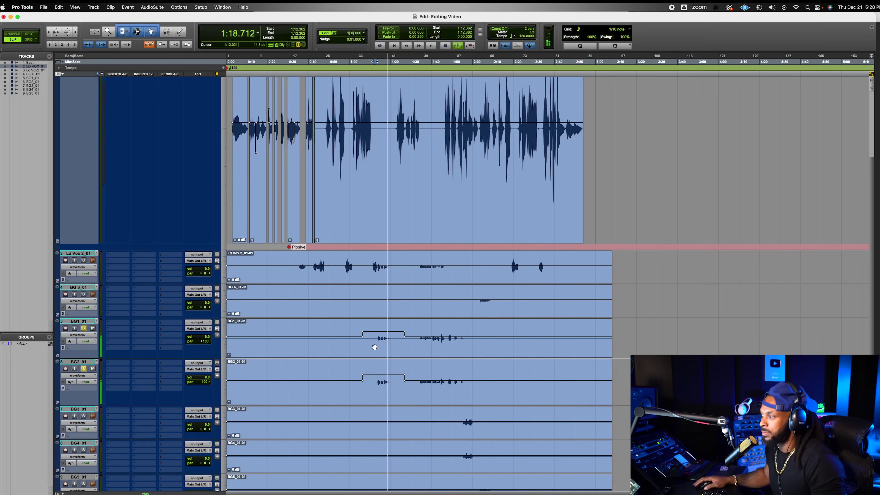
key("space")
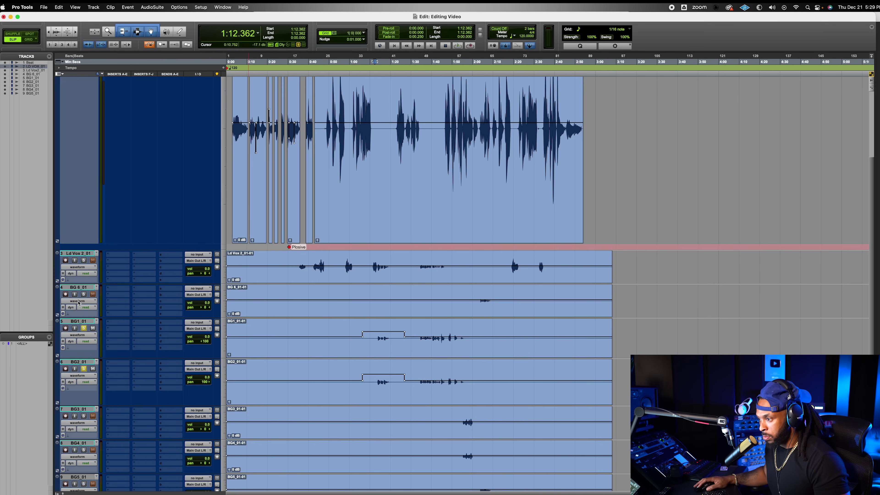
Step: Move the BG 6_01 track below BG2_01 and solo Ld Vox 2_01 alongside the two background tracks
left_click_drag(80, 293, 85, 397)
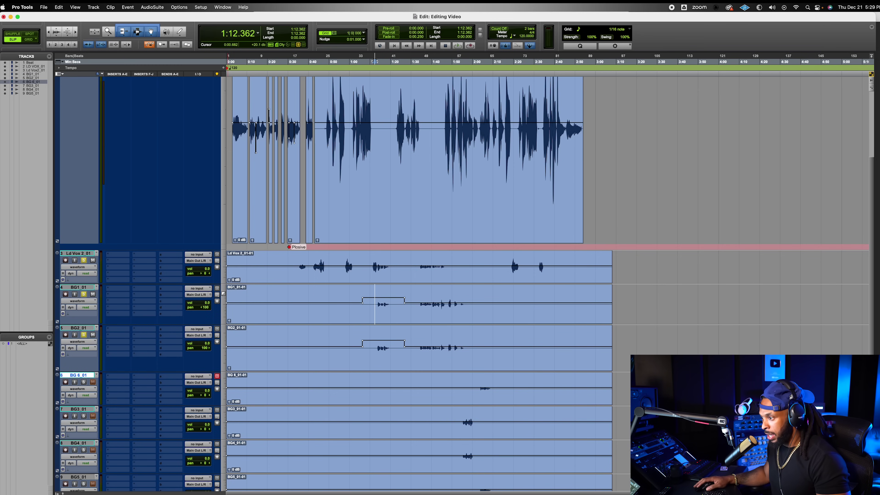
key("ctrl+Up")
Step: Play Ld Vox 2_01 together with BG1_01 and BG2_01 from 1:08.608, with the Ld Vox 2_01 track made taller
left_click(367, 264)
key("space")
key("super+bracketright")
key("super+bracketright")
key("super+bracketright")
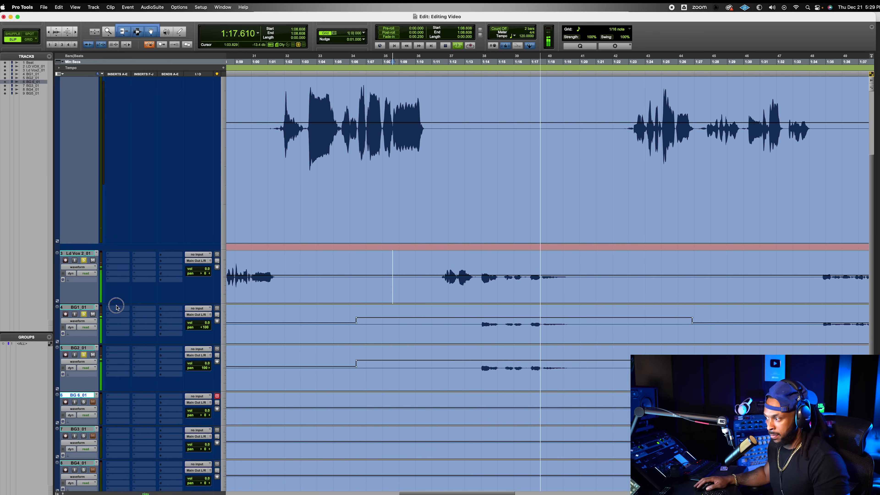
left_click_drag(116, 307, 116, 315)
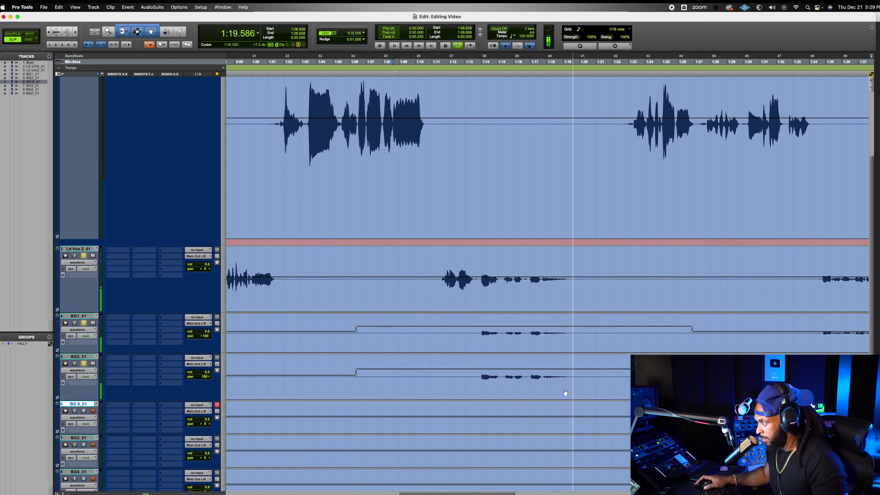
scroll(565, 393, "down", 2)
key("space")
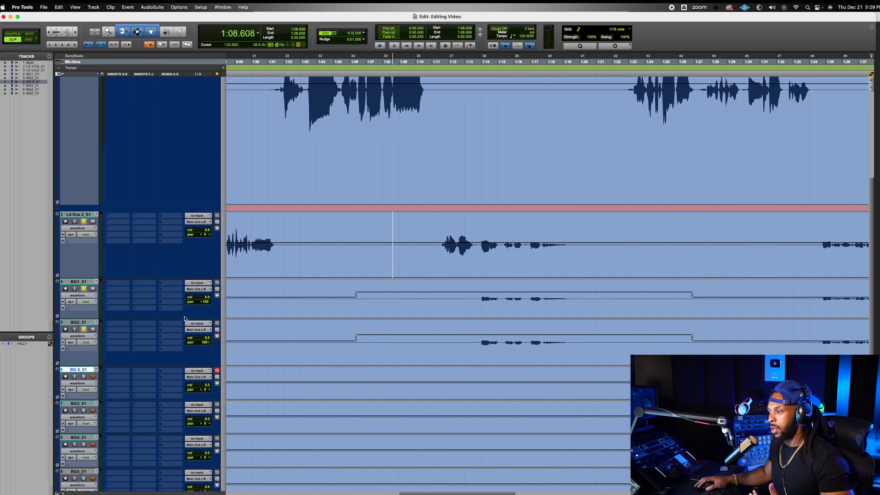
Step: Increase the heights of the BG1_01 and BG2_01 tracks and play them against Ld Vox 2_01 from 1:13.664
left_click_drag(184, 319, 184, 332)
left_click_drag(196, 379, 196, 398)
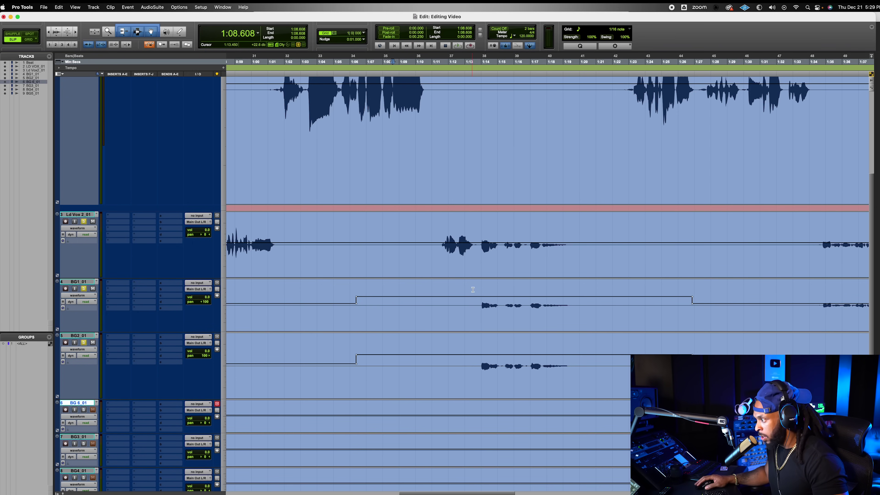
key("super+bracketright")
key("super+bracketright")
key("super+bracketright")
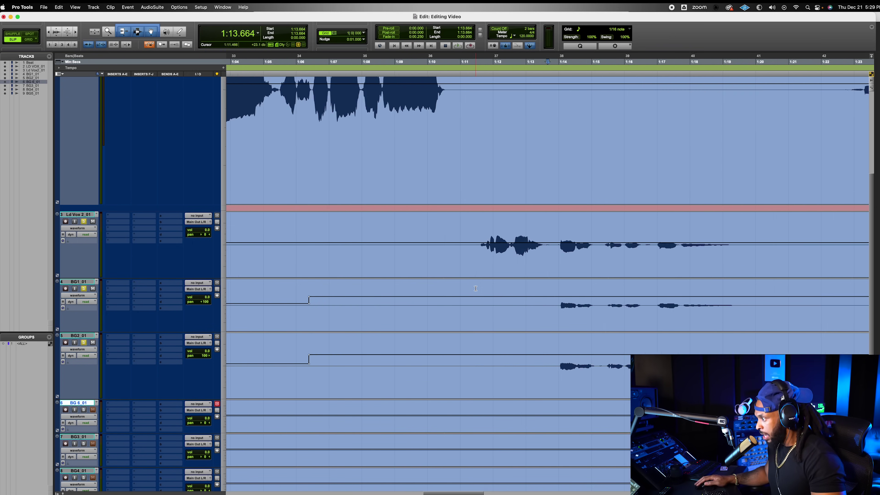
scroll(475, 288, "right", 5)
scroll(475, 288, "right", 2)
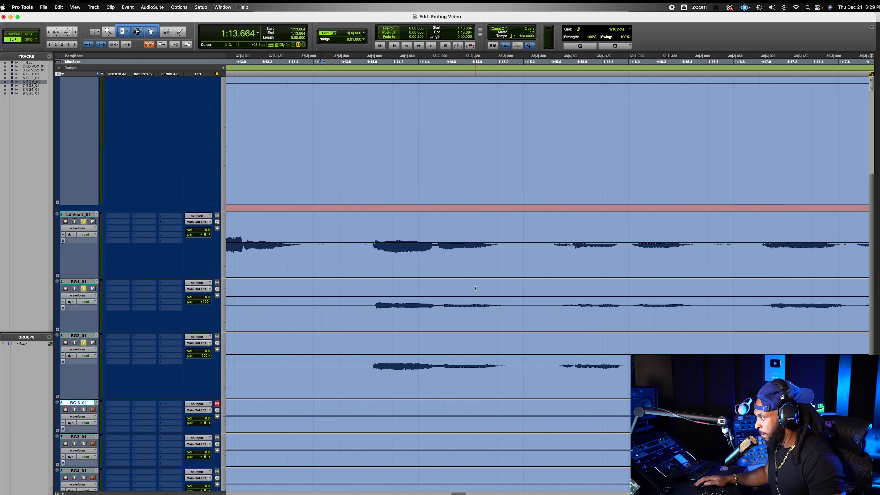
scroll(103, 189, "up", 5)
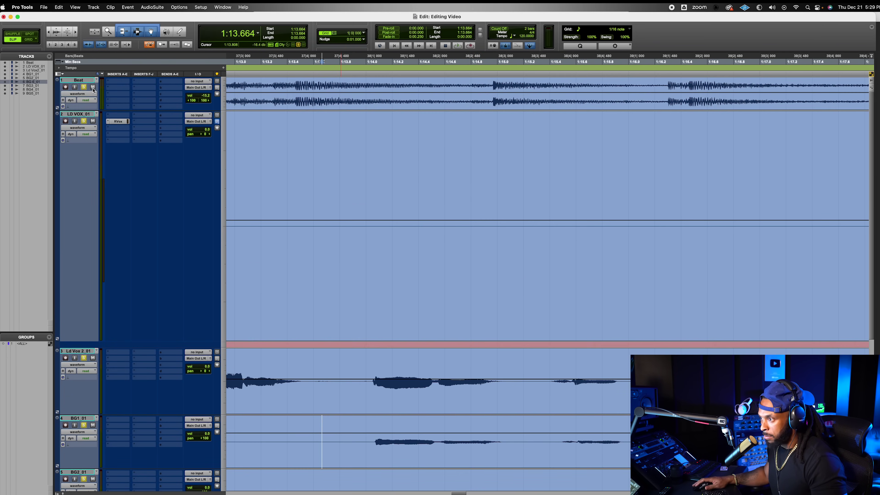
scroll(533, 459, "down", 4)
key("space")
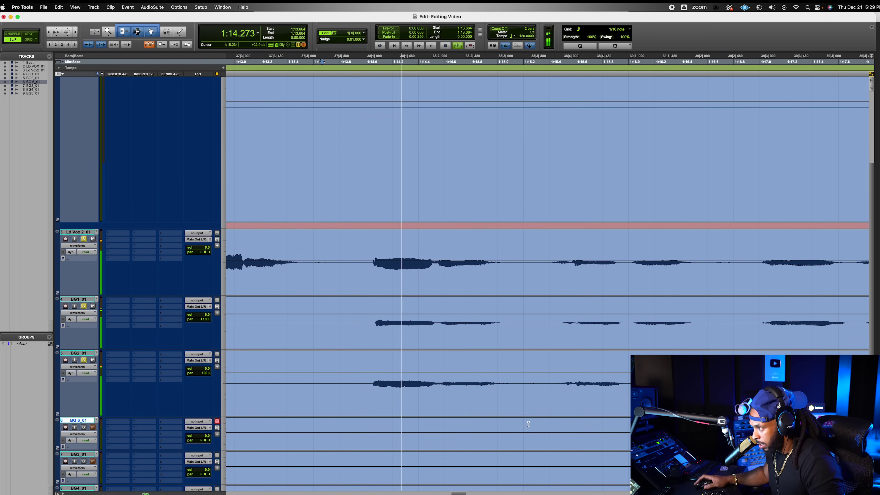
scroll(528, 424, "right", 1)
key("super+bracketleft")
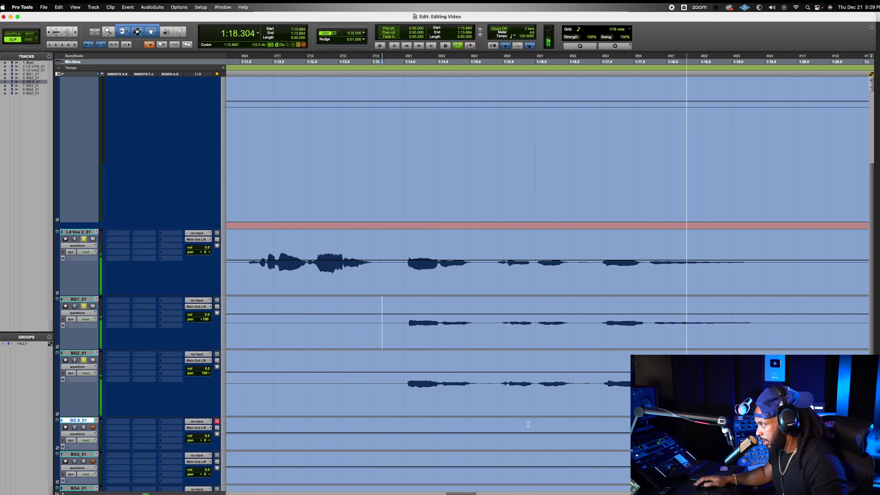
key("space")
Step: Separate the BG1_01 phrase from 1:14.041 to 1:15.066 and slide it earlier to start at 1:14.025, aligned with Ld Vox 2_01
key("super+bracketright")
key("super+bracketright")
key("super+bracketright")
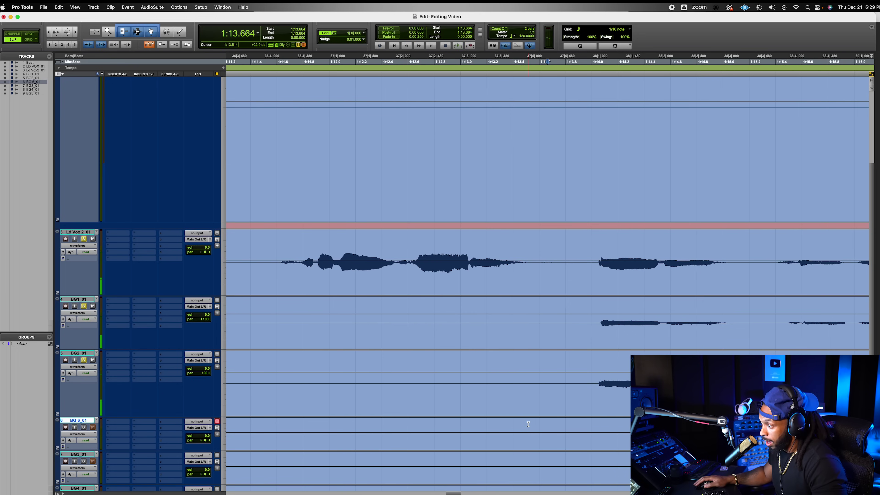
scroll(528, 424, "right", 5)
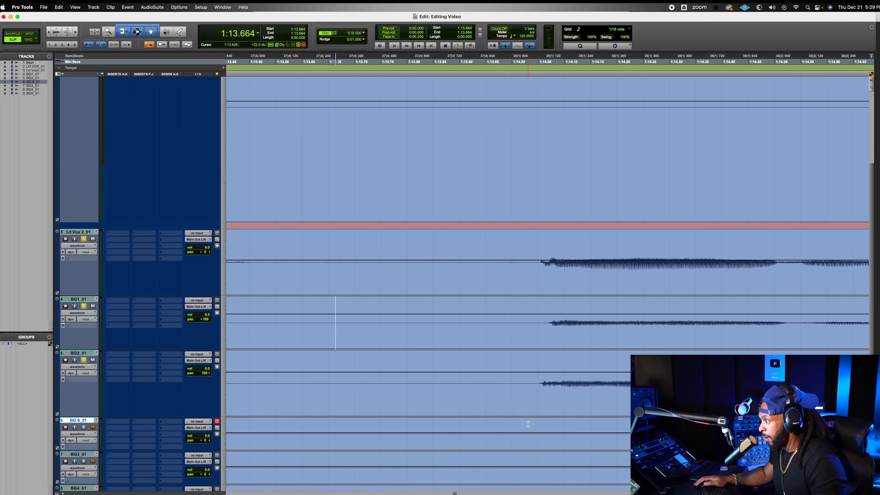
key("super+bracketleft")
scroll(528, 424, "right", 1)
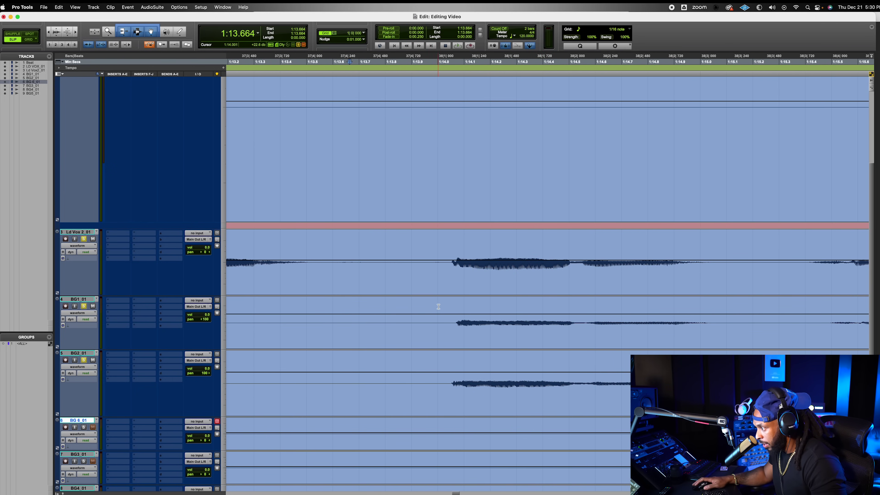
left_click_drag(449, 305, 717, 333)
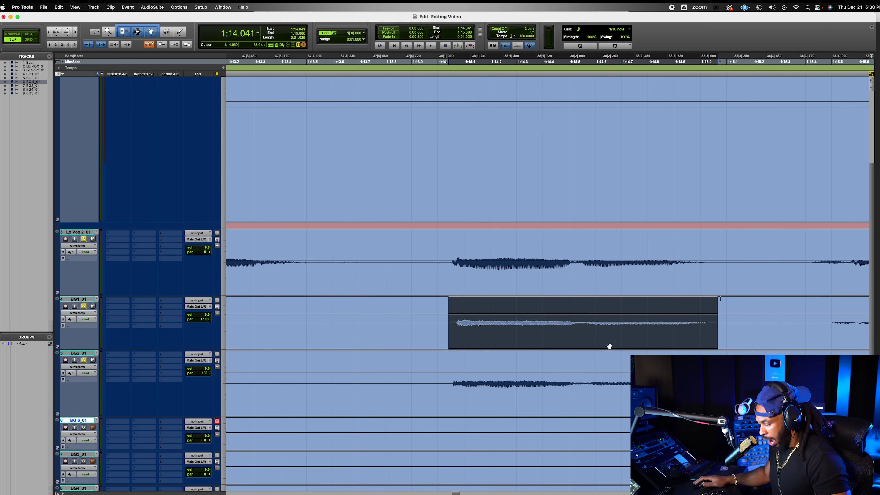
left_click_drag(148, 348, 146, 362)
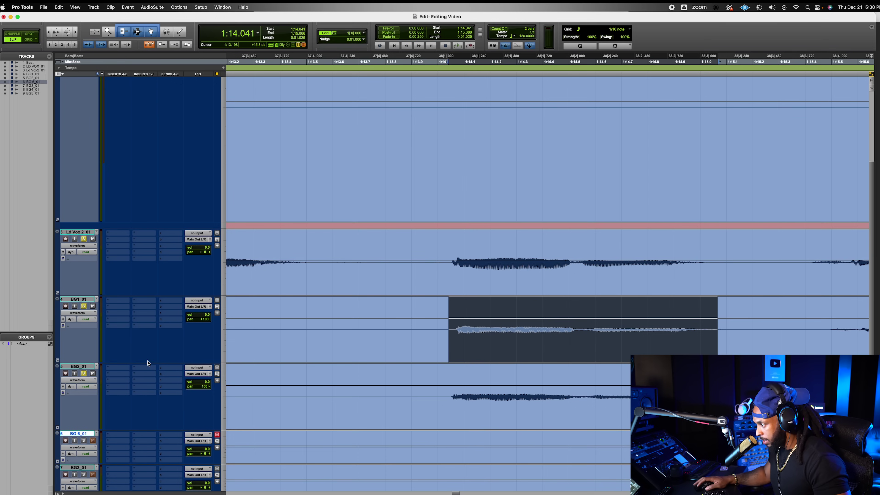
key("super+bracketright")
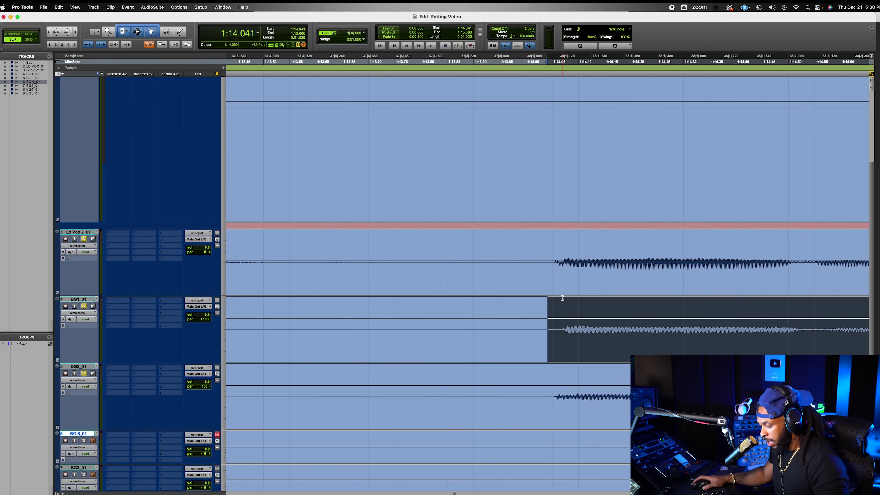
key("super+e")
left_click_drag(591, 350, 564, 331)
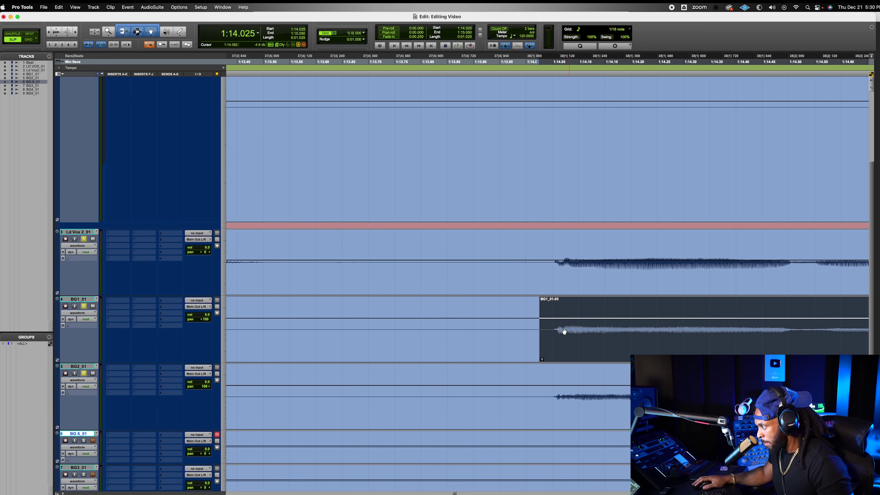
Step: Play the shifted BG1_01 phrase against Ld Vox 2_01 and BG2_01 from 1:13.814 to check its timing
left_click(428, 303)
key("space")
key("super+bracketleft")
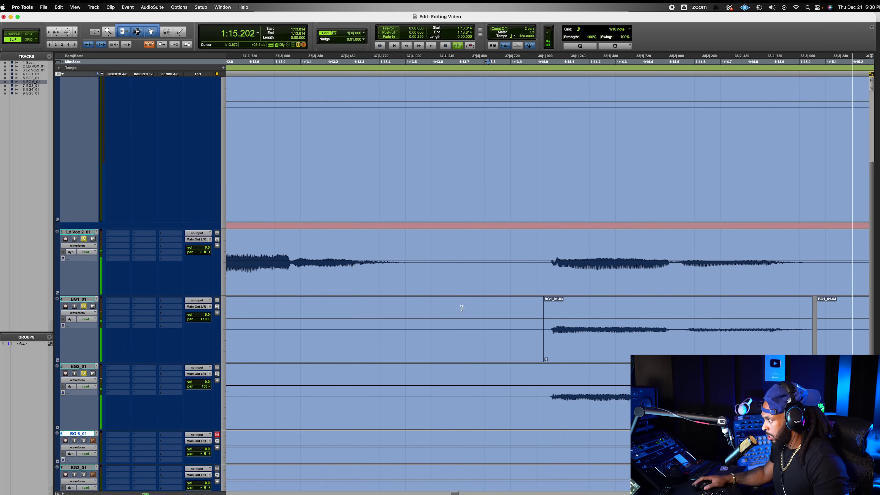
key("super+bracketleft")
key("space")
key("space")
key("space")
key("space")
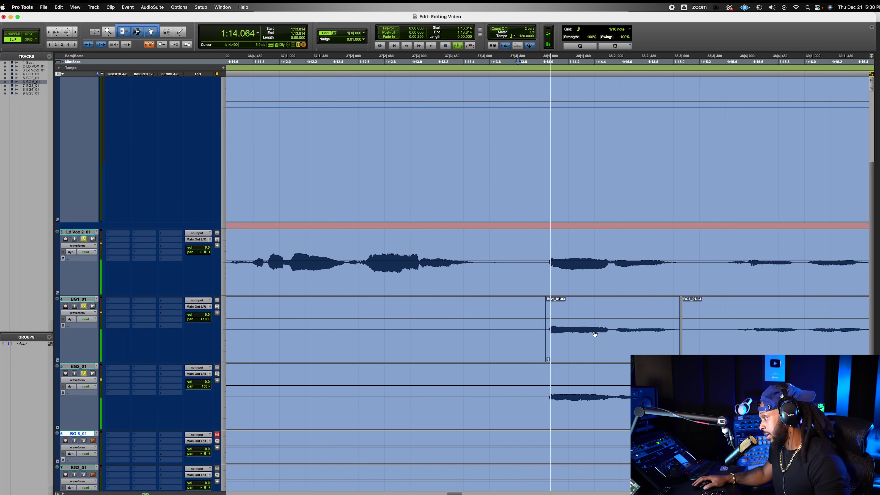
key("space")
left_click(612, 305)
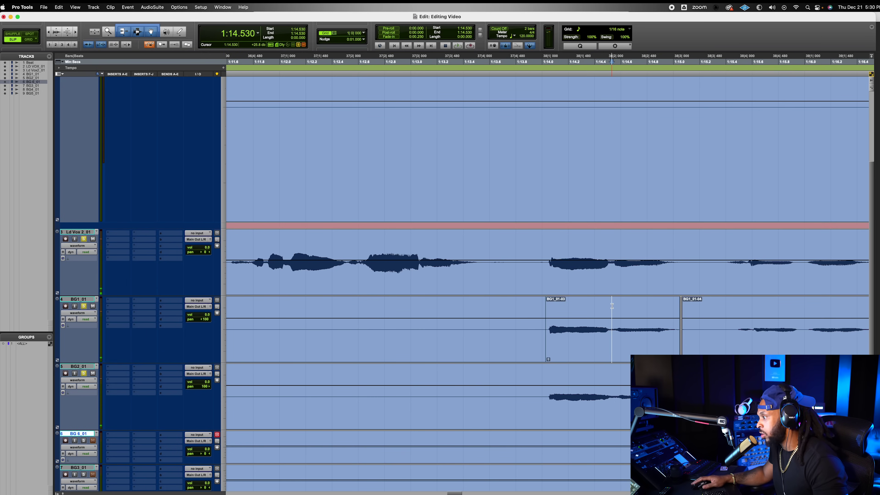
Step: Play Ld Vox 2_01 with BG1_01 and BG2_01 from 1:13.381 to check the timing of the shifted phrase
key("space")
key("space")
key("space")
key("space")
left_click(464, 308)
key("space")
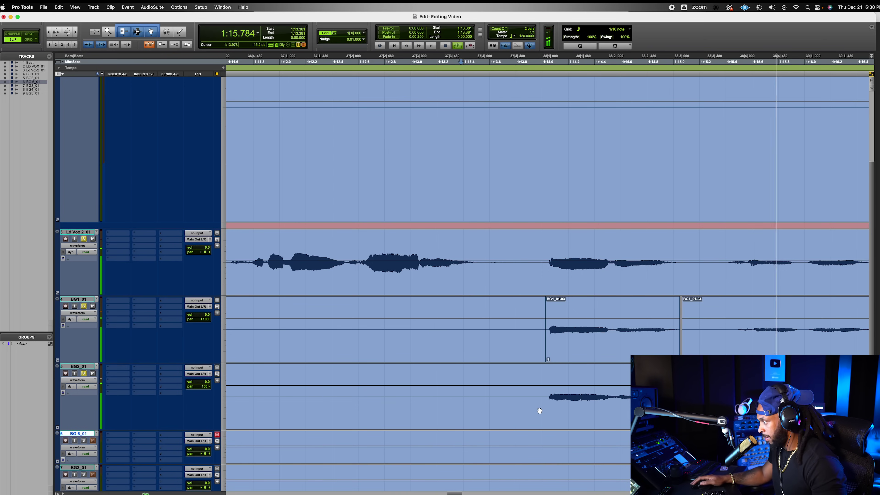
key("space")
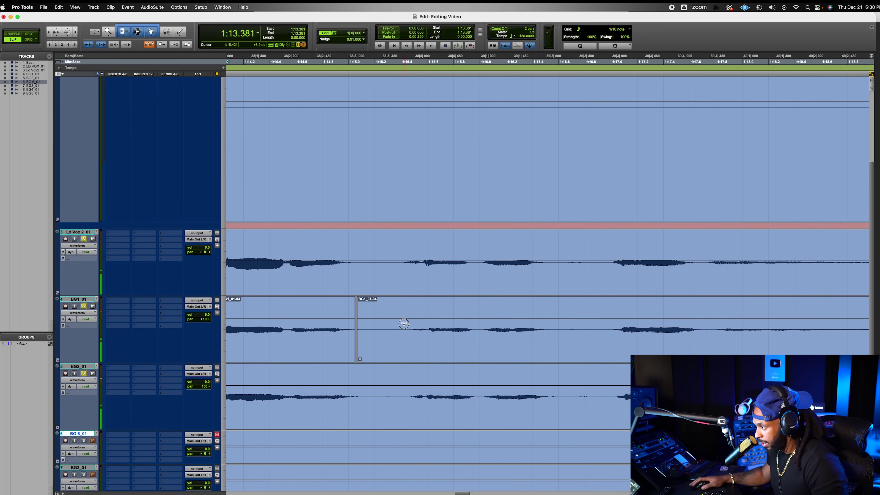
Step: Play the three vocals from 1:15.346, and make the BG2_01 and BG1_01 tracks taller
left_click(396, 306)
key("space")
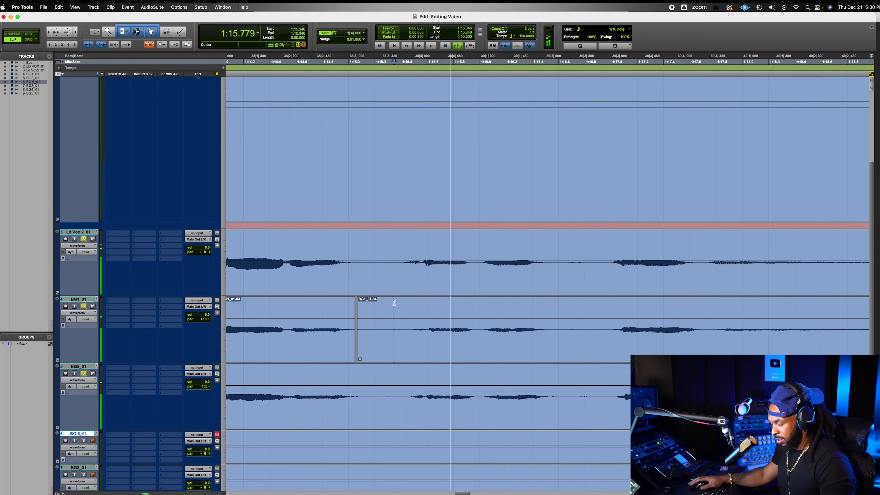
scroll(431, 340, "down", 1)
key("space")
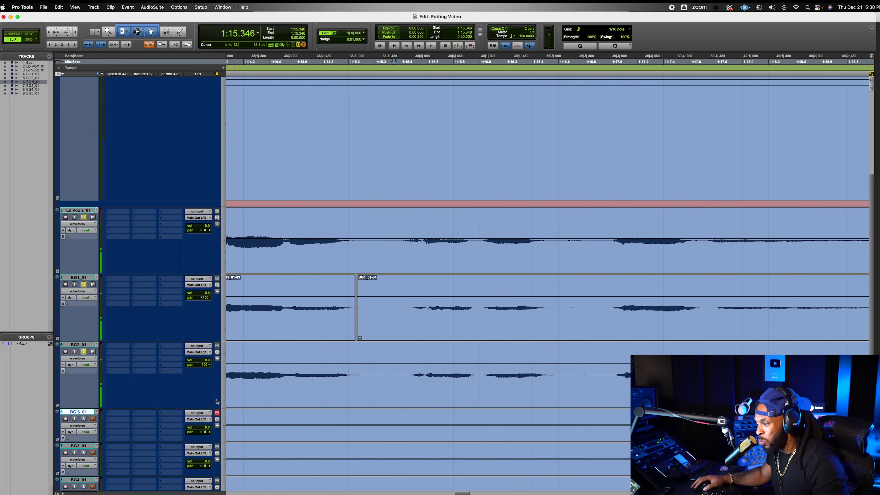
left_click_drag(214, 407, 214, 423)
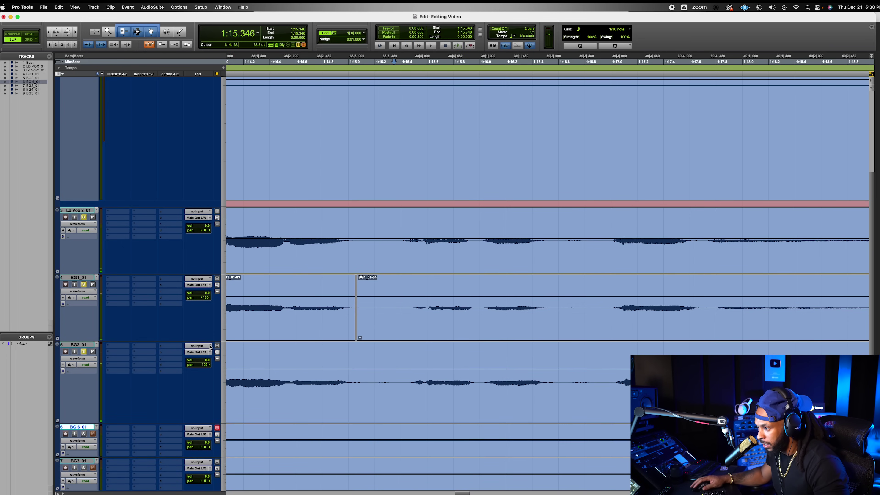
left_click_drag(209, 341, 209, 363)
Step: Separate the 1.138-second phrase starting at 1:15.418 on BG1_01 and BG2_01, and slide both clips earlier to start at 1:15.388
key("super+bracketright")
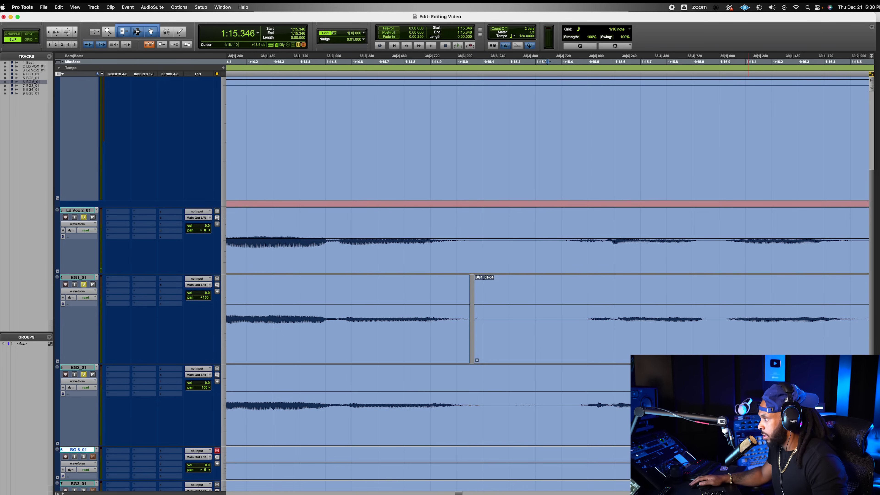
scroll(547, 242, "right", 4)
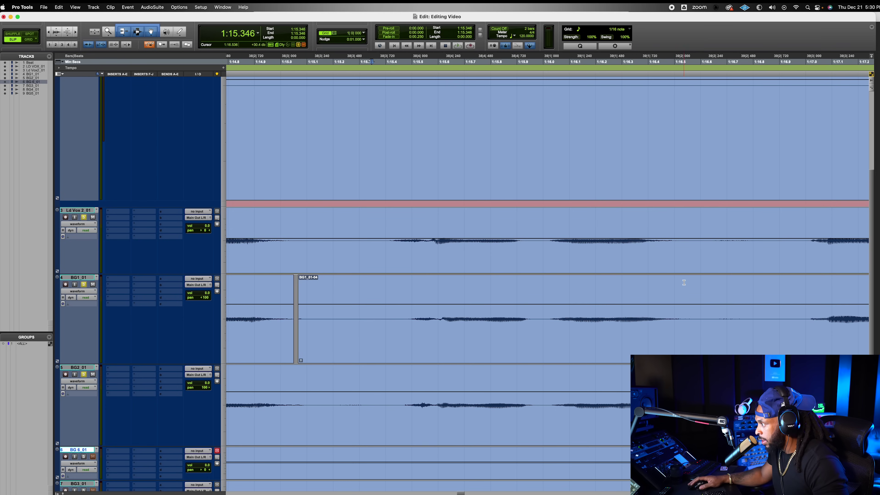
left_click_drag(690, 285, 390, 412)
key("b")
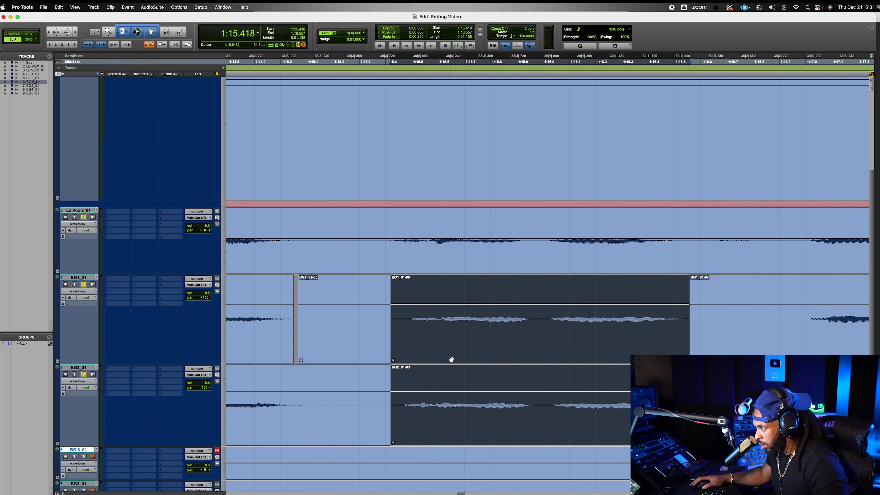
left_click_drag(450, 356, 442, 355)
Step: Play the moved phrase from 1:15.180 and delete the leftover BG1_01 clip just before it
left_click(328, 286)
key("space")
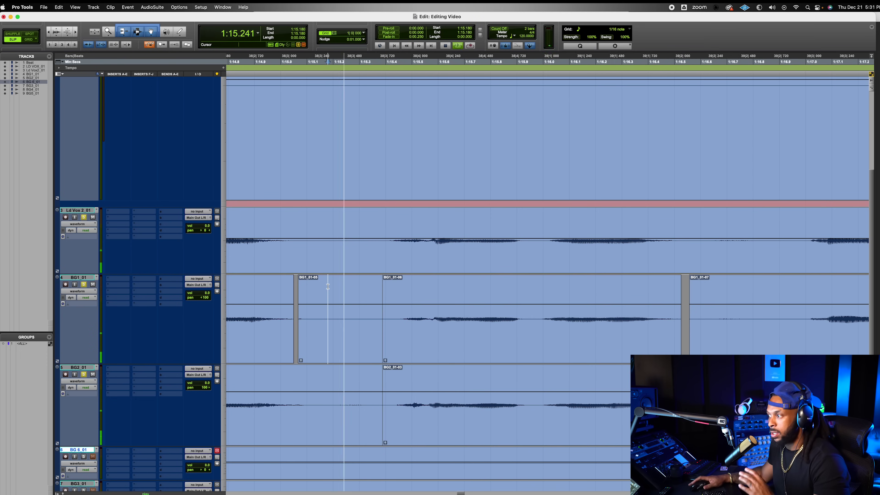
left_click(365, 345)
key("Delete")
Step: Play Ld Vox 2_01, BG1_01 and BG2_01 from 1:13.706 to check the alignment of all phrases
left_click(280, 225)
key("r")
key("r")
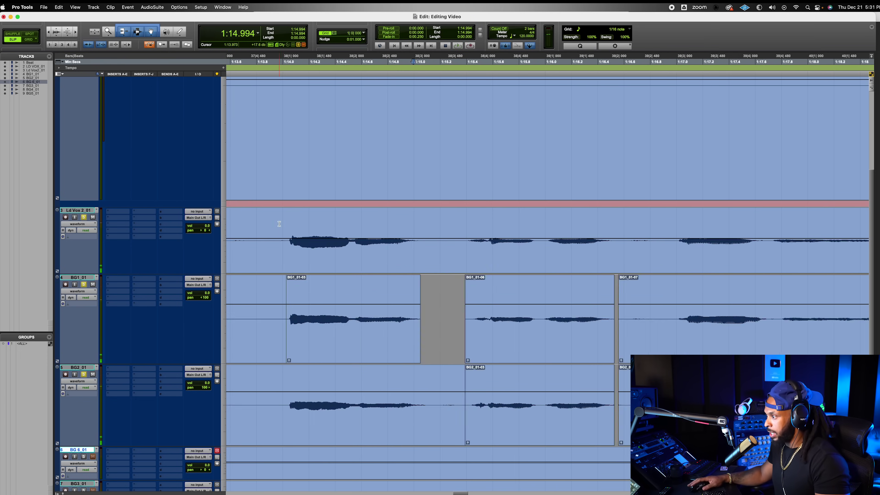
left_click(396, 217)
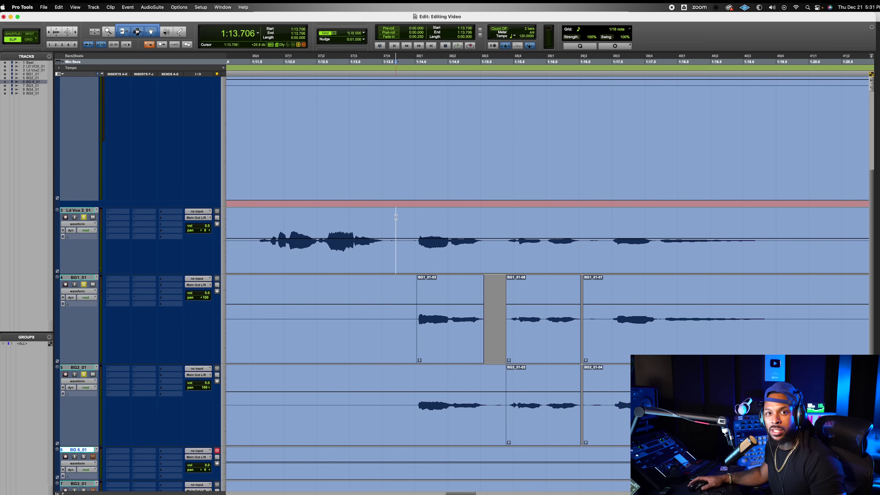
key("space")
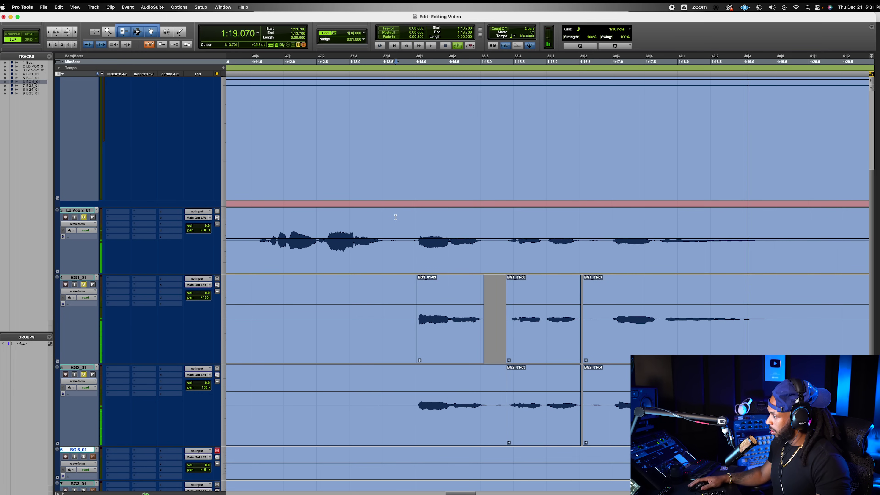
key("space")
Step: Enlarge the waveform display vertically and play the vocals from 1:16.880
left_click(604, 316)
left_click(54, 30)
left_click(56, 30)
key("space")
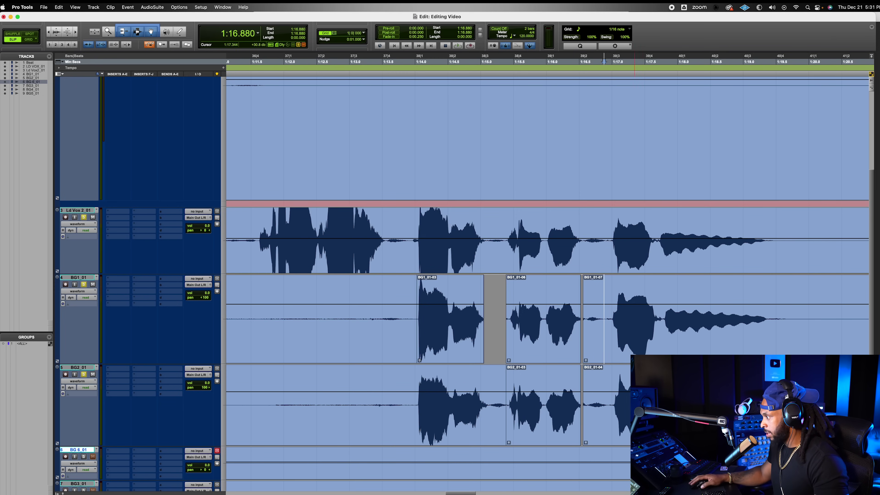
key("space")
key("super+bracketright")
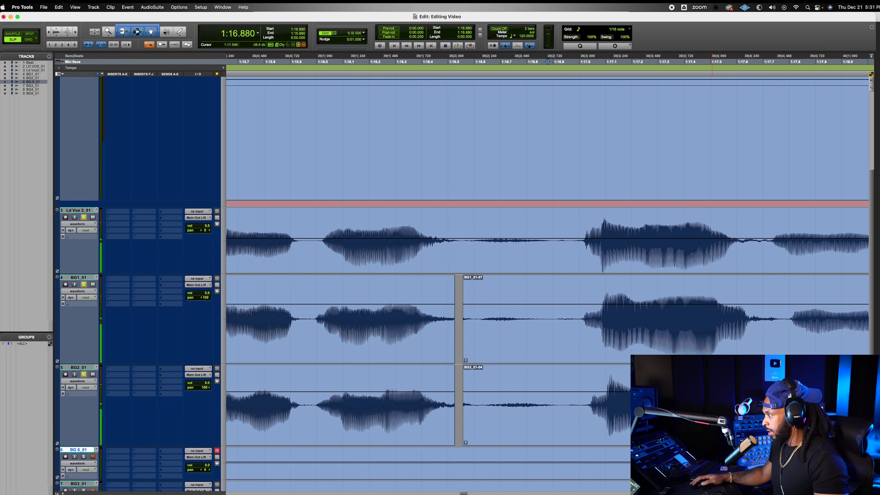
key("super+bracketright")
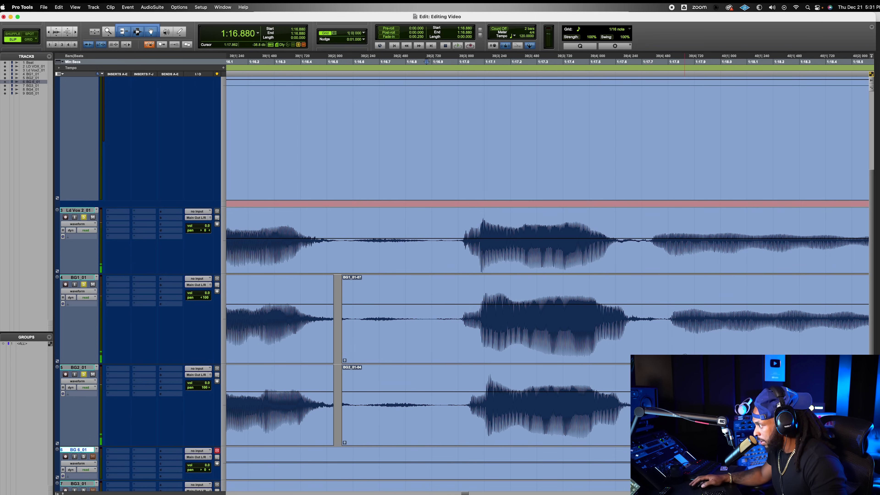
scroll(497, 296, "up", 4)
scroll(547, 277, "left", 10)
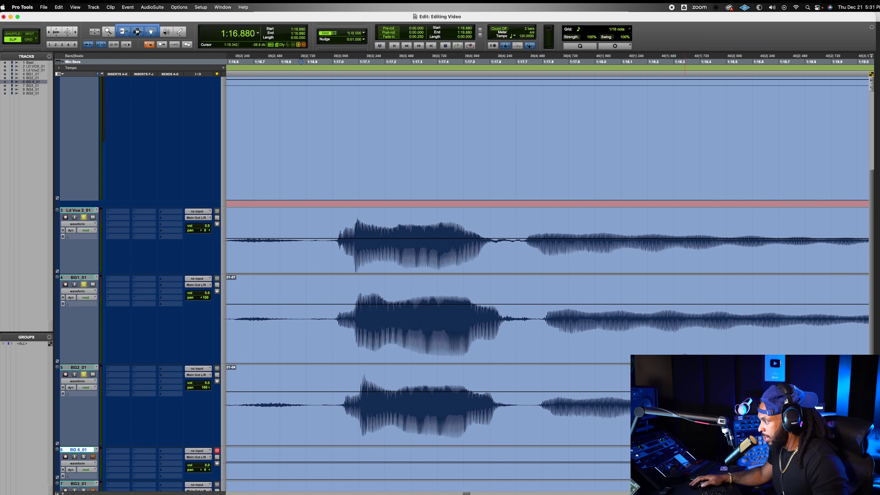
scroll(548, 277, "right", 10)
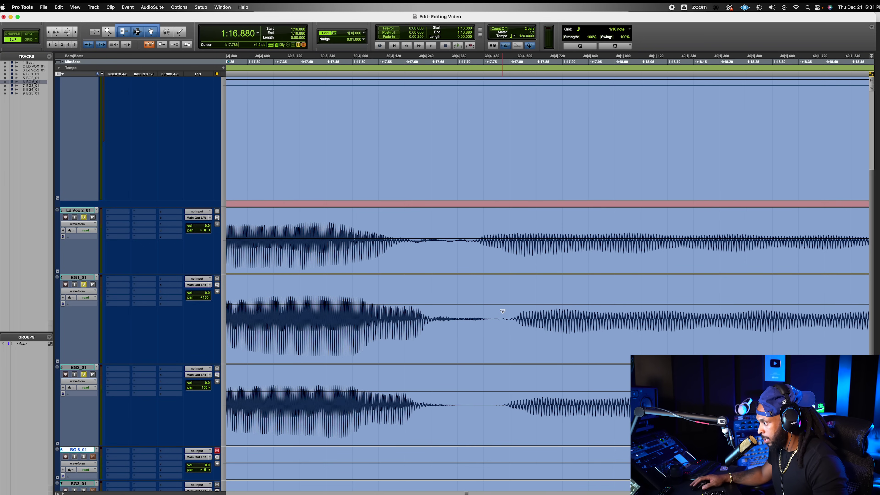
left_click(498, 288)
key("super+e")
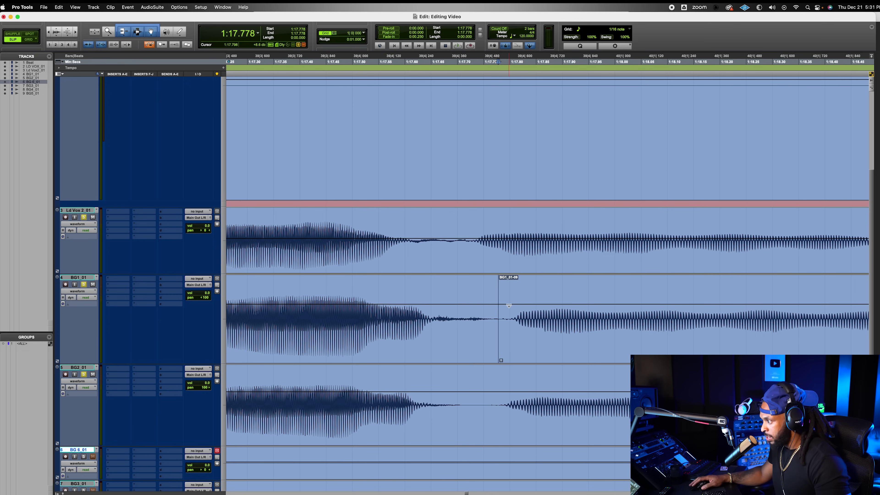
key("super+z")
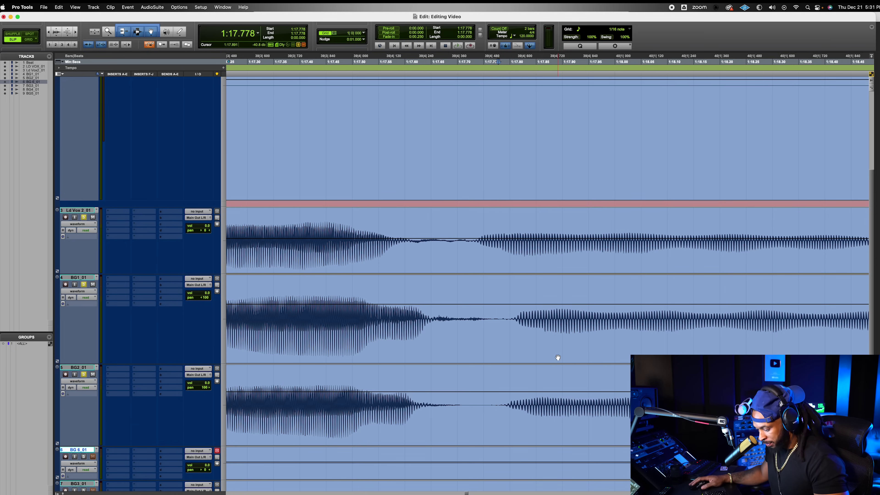
Step: Separate the final held note on BG1_01, slide it earlier to align with Ld Vox 2_01, and crossfade the join from 1:17.730 for 0.020 seconds
left_click_drag(558, 357, 527, 354)
left_click_drag(464, 330, 480, 308)
left_click_drag(479, 352, 485, 352)
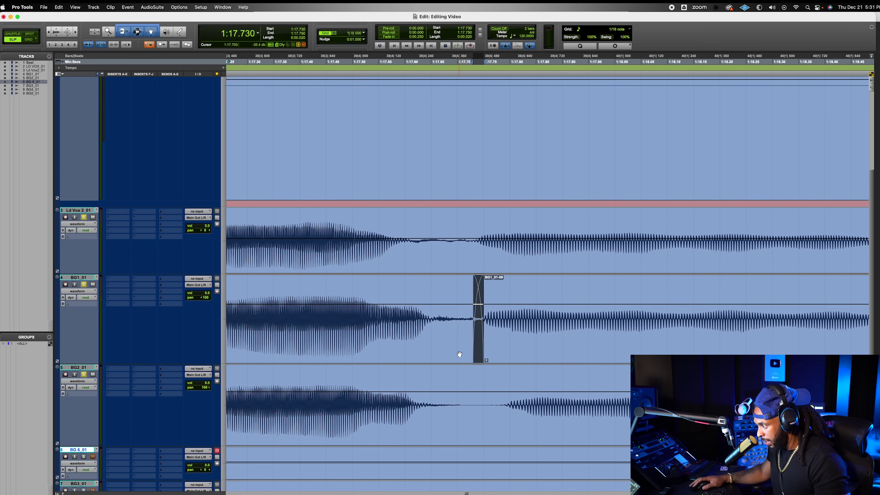
Step: Trim the start of the second BG1_01 phrase to 1:15.444, with a 0.010-second fade-in
left_click(459, 355)
key("super+bracketleft")
key("super+bracketleft")
key("super+bracketleft")
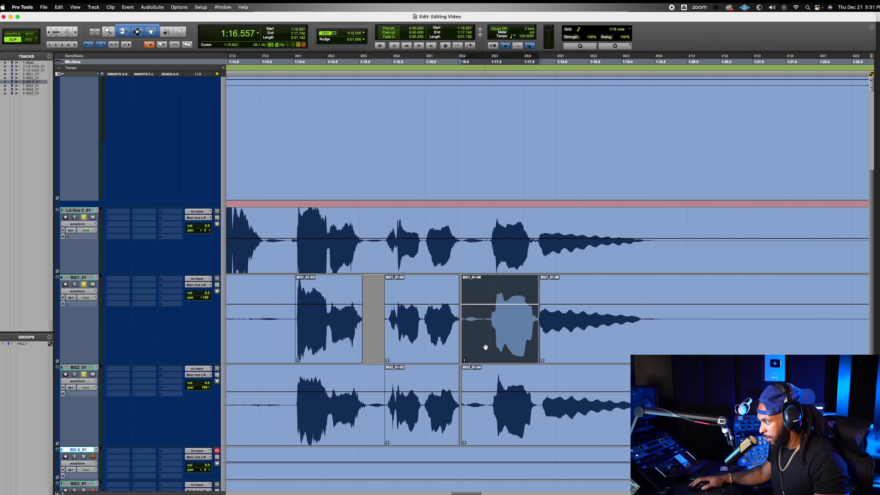
key("super+bracketright")
left_click(456, 352)
key("super+bracketright")
key("super+bracketright")
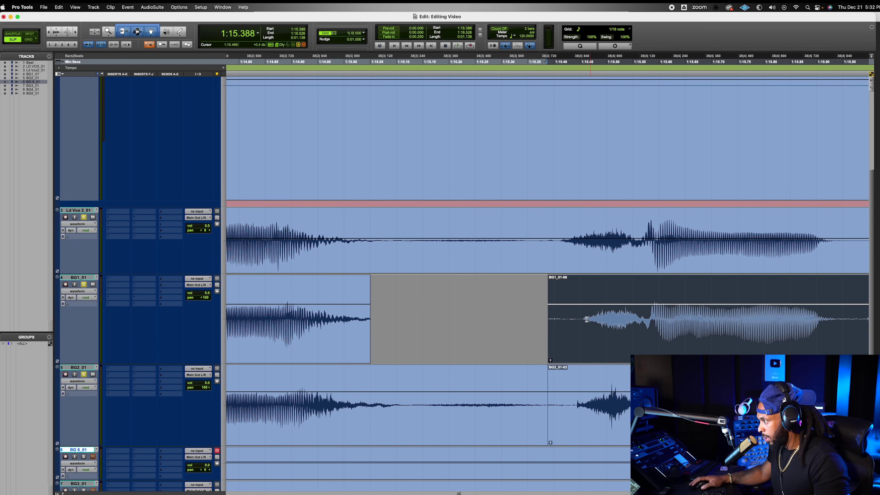
left_click_drag(549, 326, 579, 325)
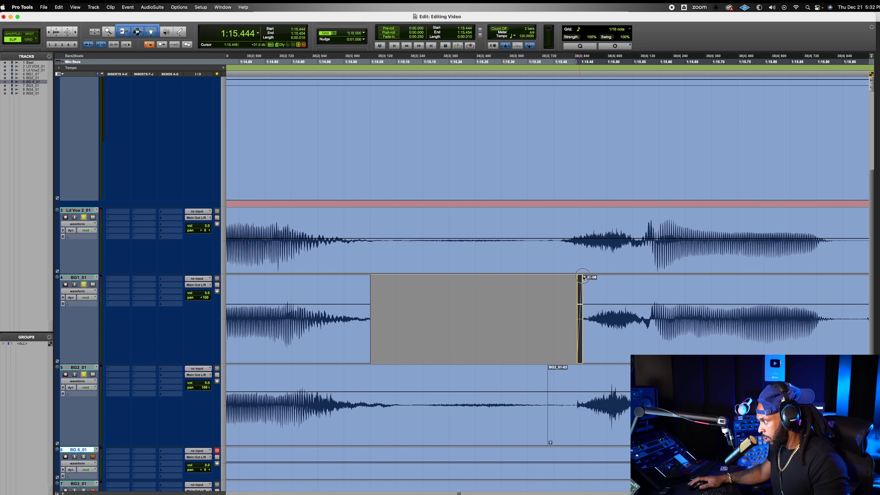
Step: Trim the start of the matching BG2_01 phrase to 1:15.436, with a 0.007-second fade-in
left_click(573, 374)
key("a")
left_click_drag(573, 374, 576, 368)
Step: Examine the crossfaded join at 1:17.740 on BG1_01 up close and in context with the neighbouring clips
key("r")
key("r")
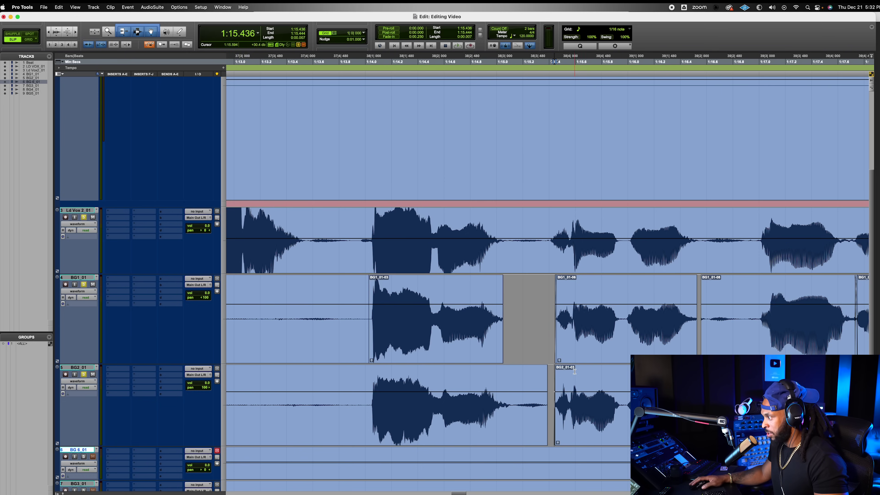
key("r")
left_click(689, 346)
key("t")
key("t")
key("t")
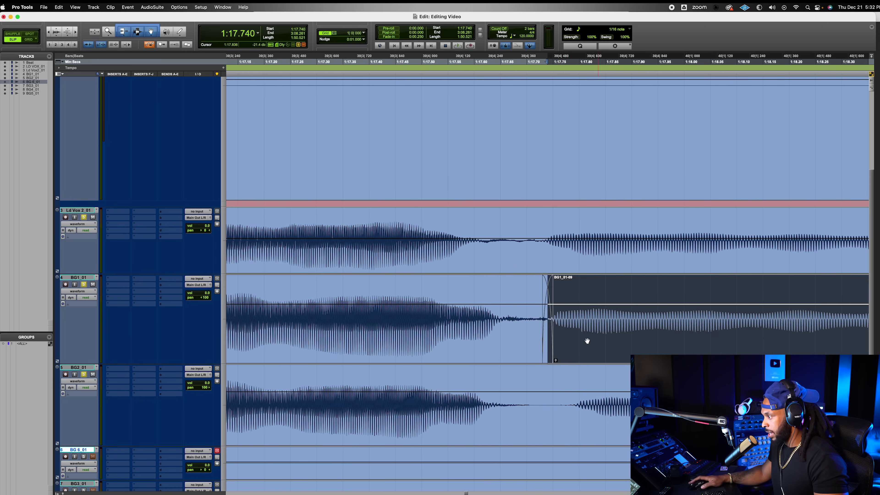
key("r")
key("r")
key("r")
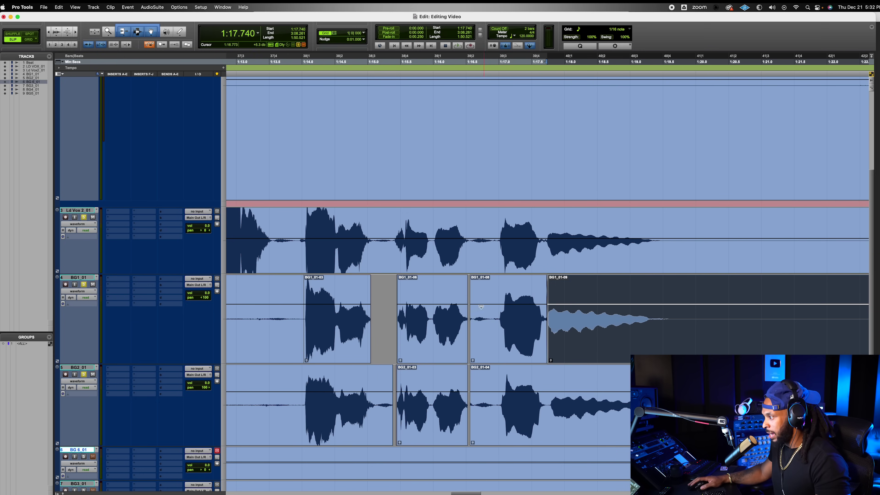
Step: Play Ld Vox 2_01 with BG1_01 and BG2_01 from 1:15.973 to check the end of the phrase
left_click(492, 342)
key("t")
key("t")
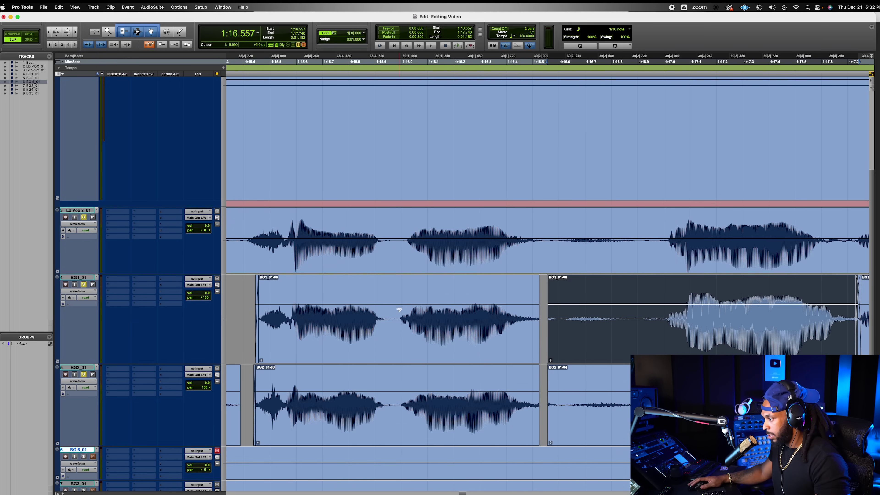
left_click(395, 289)
key("space")
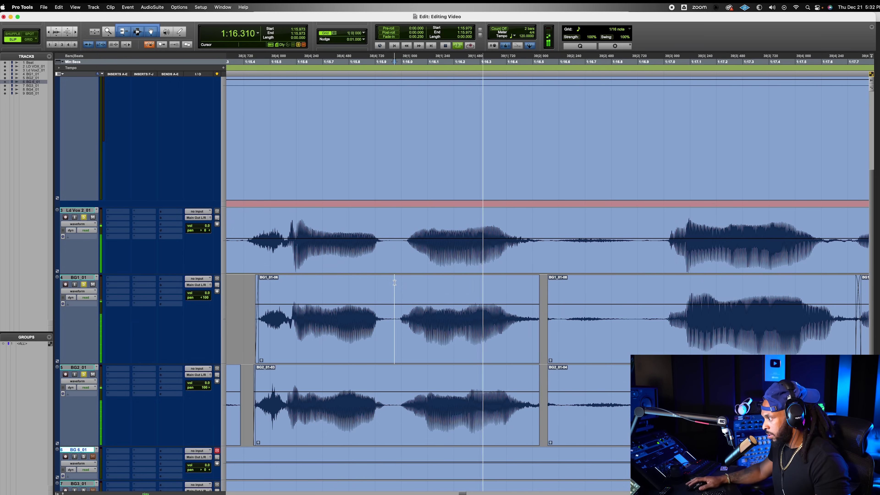
Step: Delete the quiet gap from 1:16.544 to 1:16.981 on Ld Vox 2_01, BG1_01 and BG2_01
left_click_drag(659, 225, 544, 388)
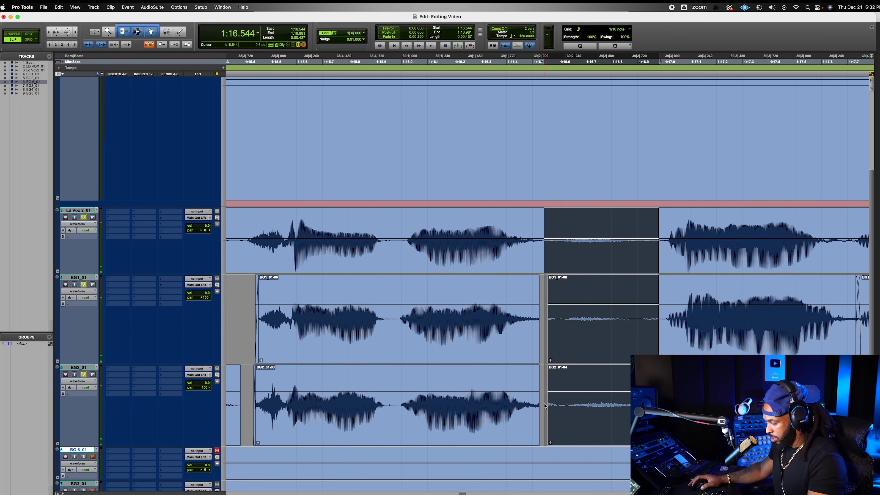
key("Delete")
left_click_drag(554, 232, 528, 377)
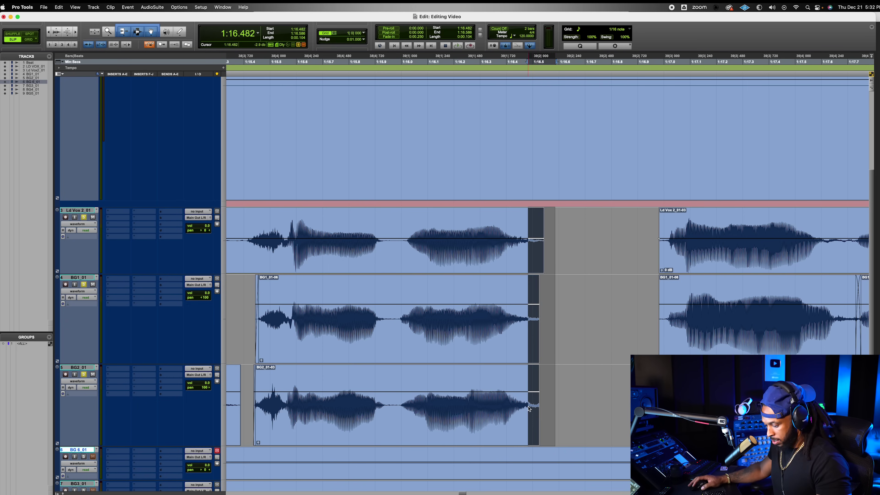
key("super+f")
key("Return")
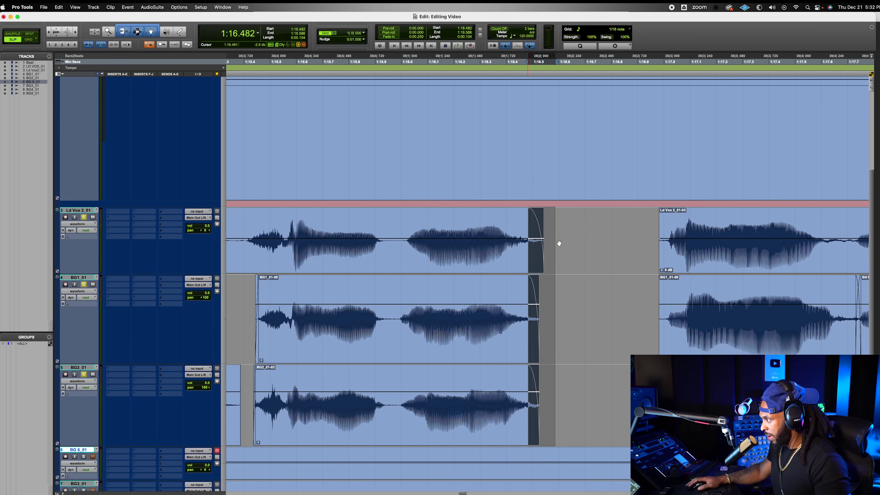
key("super+z")
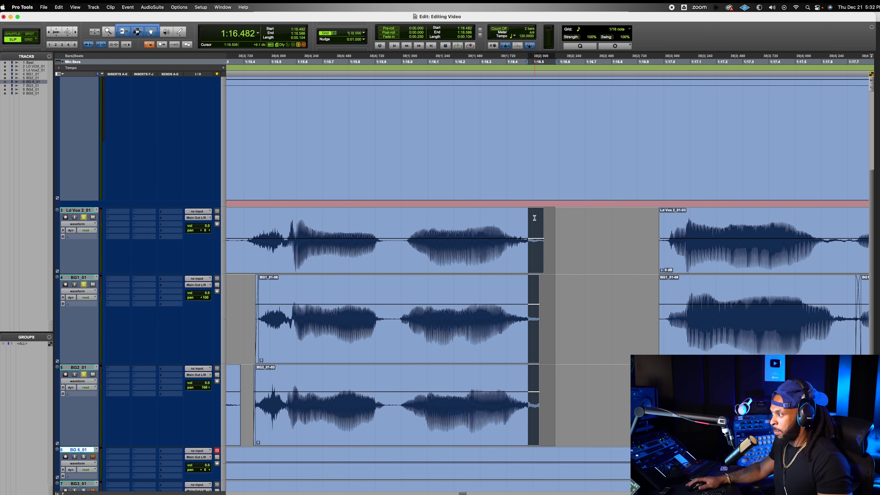
Step: Trim the end of the Ld Vox 2_01 clip before the gap to line up with the BG1_01 and BG2_01 clip ends
left_click(523, 218)
left_click_drag(543, 251, 541, 248)
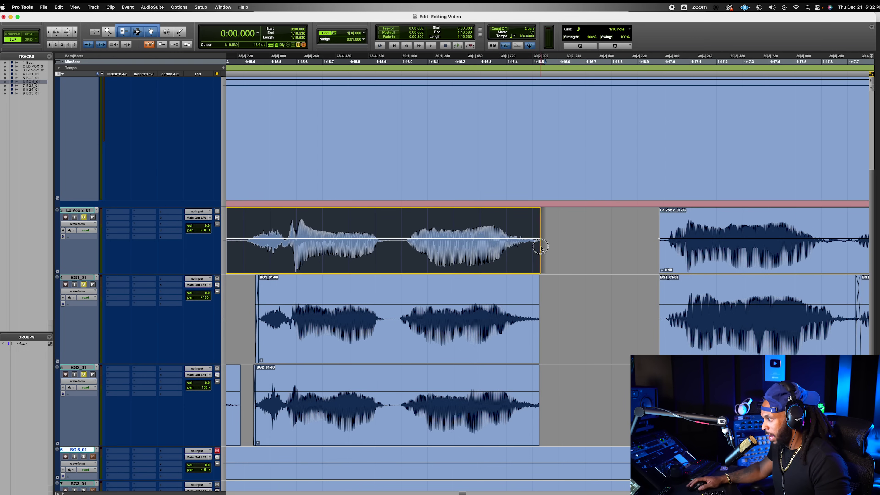
Step: Try a straight equal-gain fade-out from 1:16.473 on the Ld Vox 2_01, BG1_01 and BG2_01 clip ends and play it from 1:15.518
left_click_drag(581, 222, 525, 402)
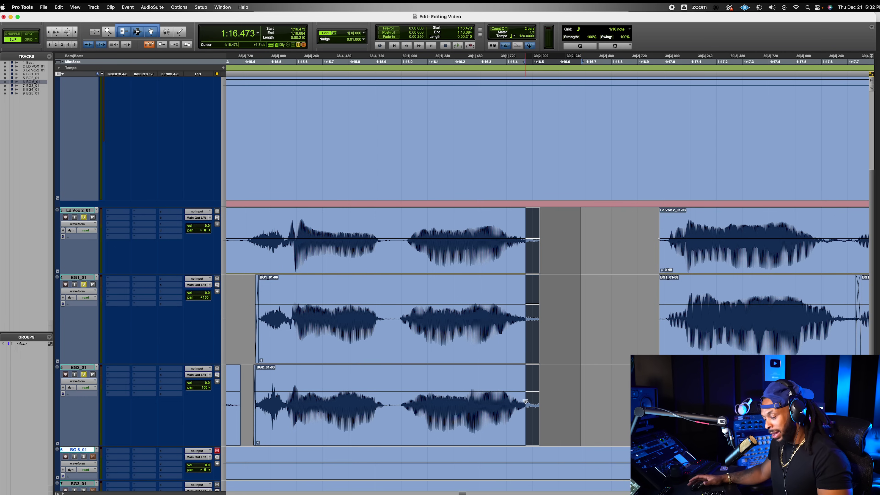
key("super+f")
mouse_move(447, 189)
left_mouse_down()
mouse_move(447, 208)
mouse_move(446, 196)
left_mouse_up()
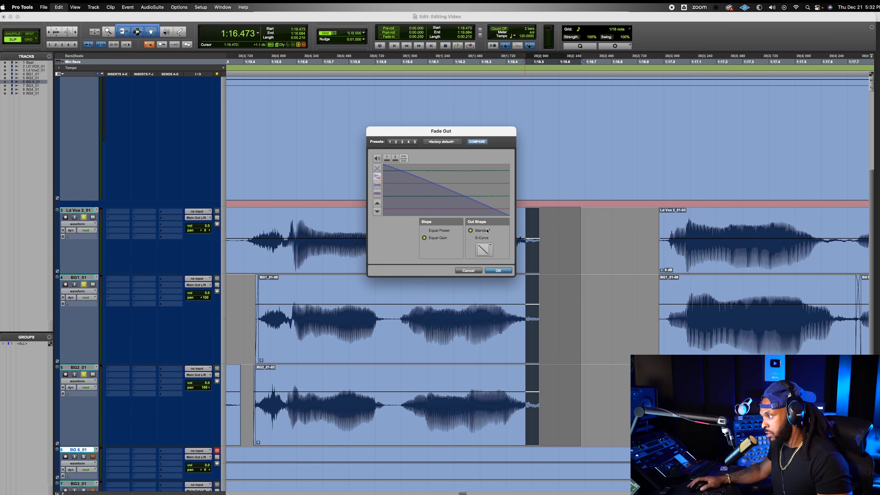
left_click(498, 270)
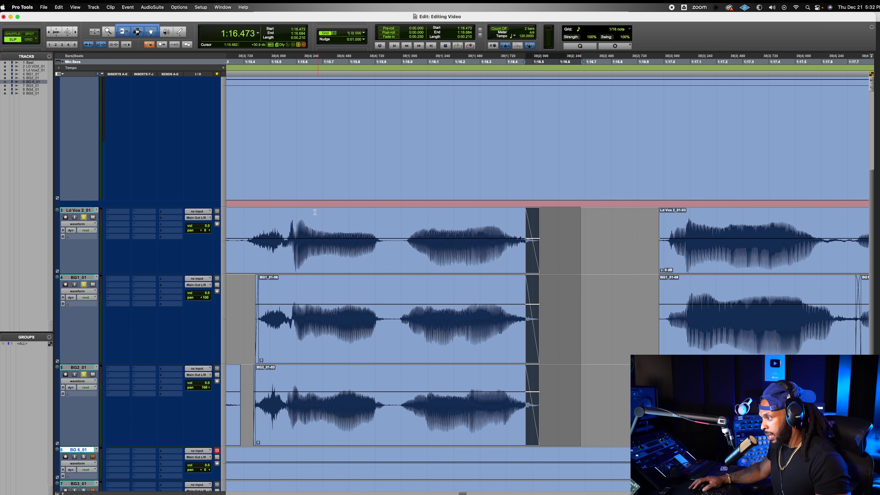
left_click(275, 220)
key("space")
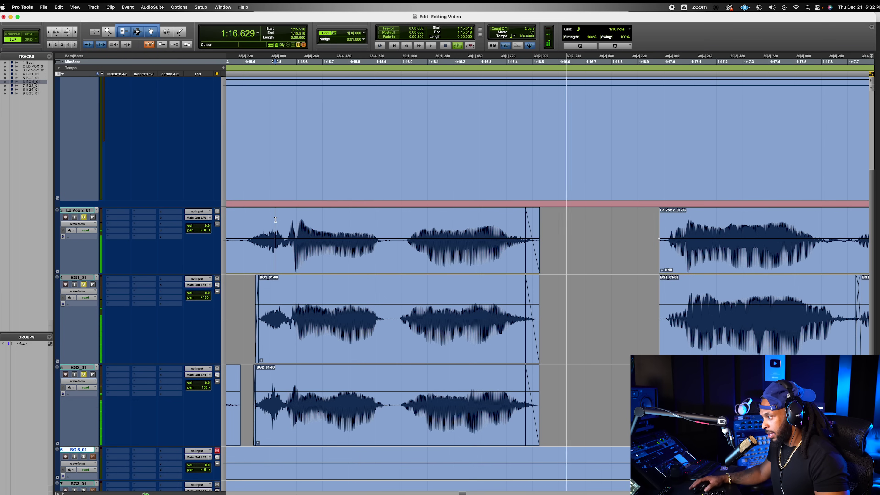
key("space")
Step: Try a steeper, curved fade-out from 1:16.473 on the three vocal clip ends and play it from 1:15.470
left_click_drag(581, 269, 525, 251)
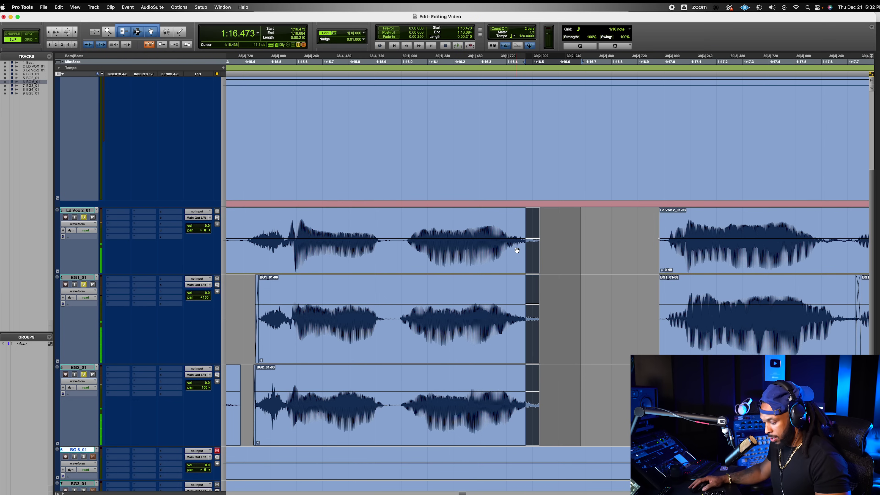
key("super+f")
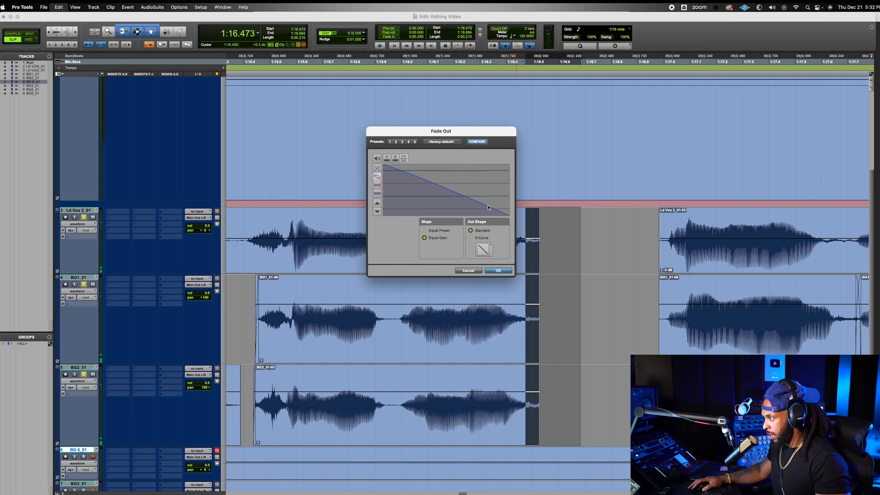
left_click_drag(488, 207, 487, 225)
left_click(496, 270)
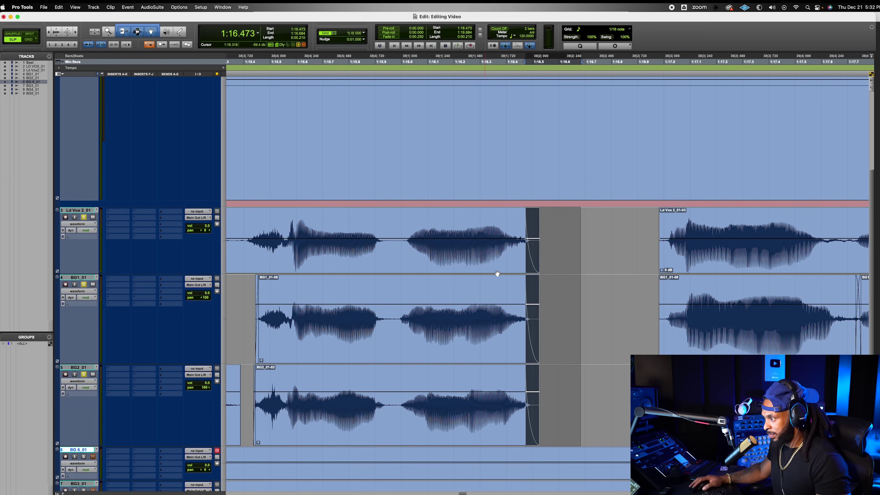
left_click(262, 219)
key("space")
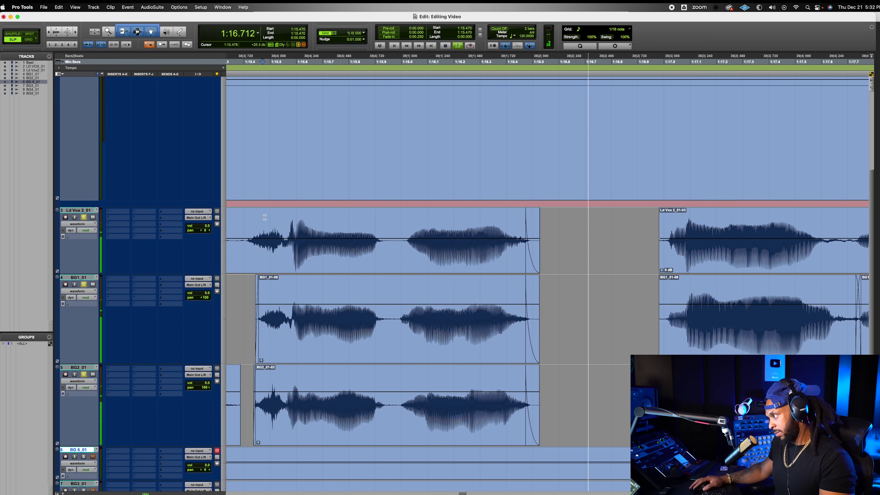
key("space")
Step: Delete the clip tails after 1:16.473 on Ld Vox 2_01, BG1_01 and BG2_01 and fade out the new ends from 1:16.426
left_click_drag(525, 243, 582, 416)
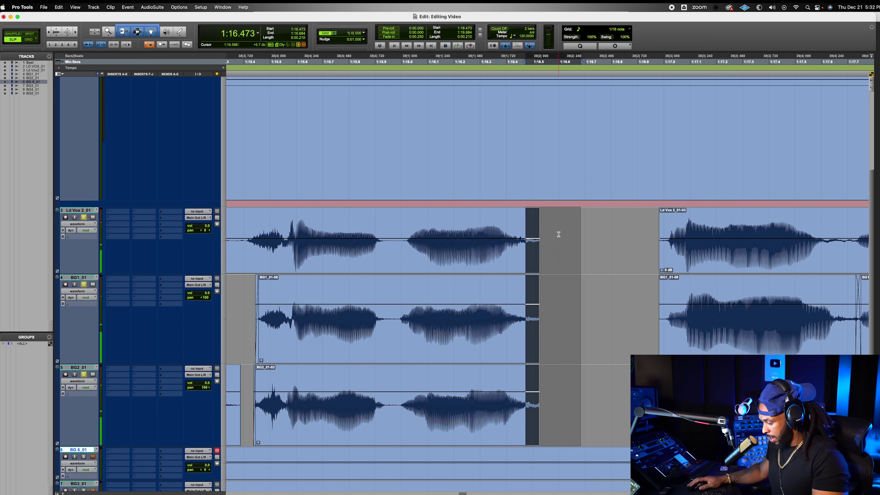
key("Delete")
left_click_drag(551, 235, 514, 402)
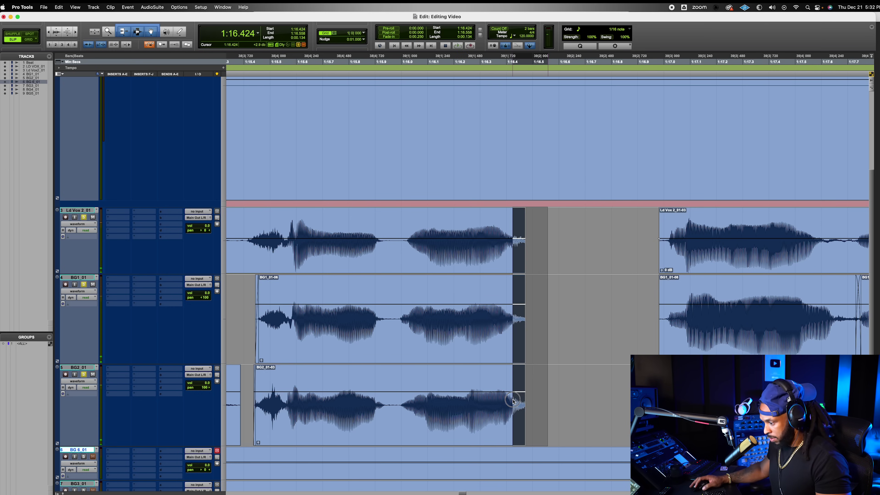
key("super+f")
left_click(498, 270)
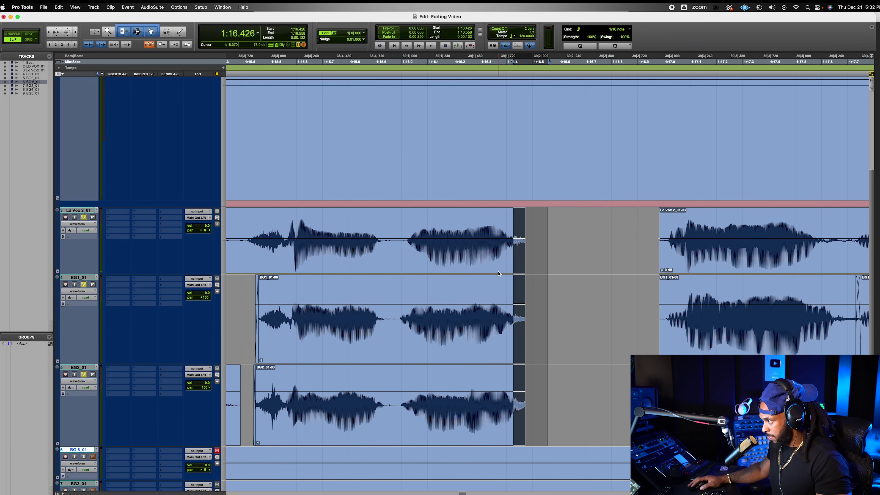
Step: Play the three vocals from 1:15.418 through the following phrase to check the shortened fade-outs
left_click(248, 225)
key("space")
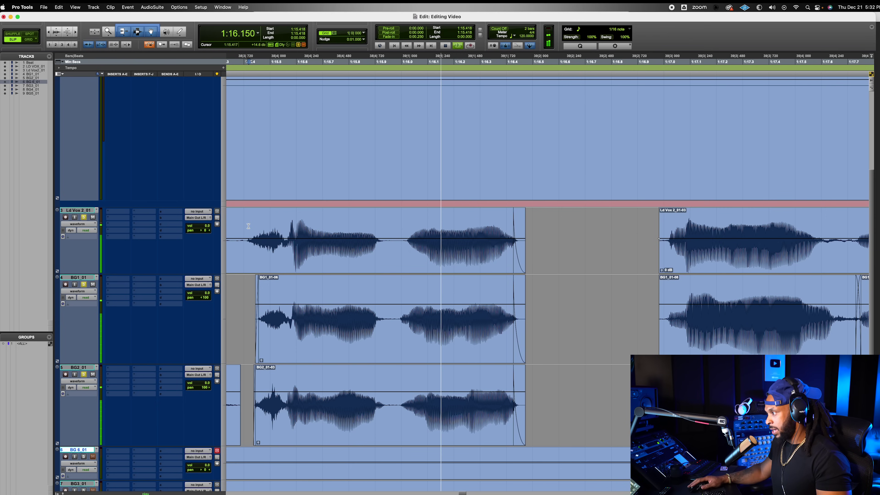
scroll(590, 345, "down", 1)
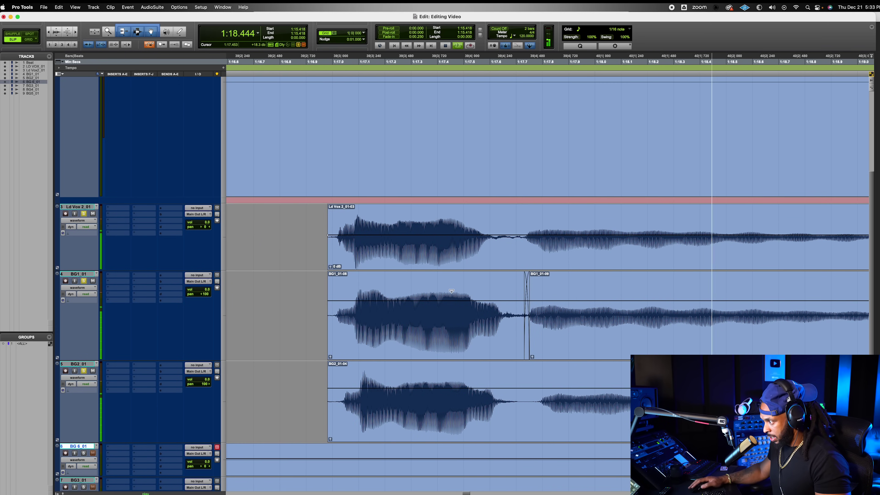
key("space")
Step: Fade in the clip starts after the gap on Ld Vox 2_01, BG1_01 and BG2_01, ending at 1:17.017
left_click_drag(276, 236, 322, 400)
key("super+f")
key("Return")
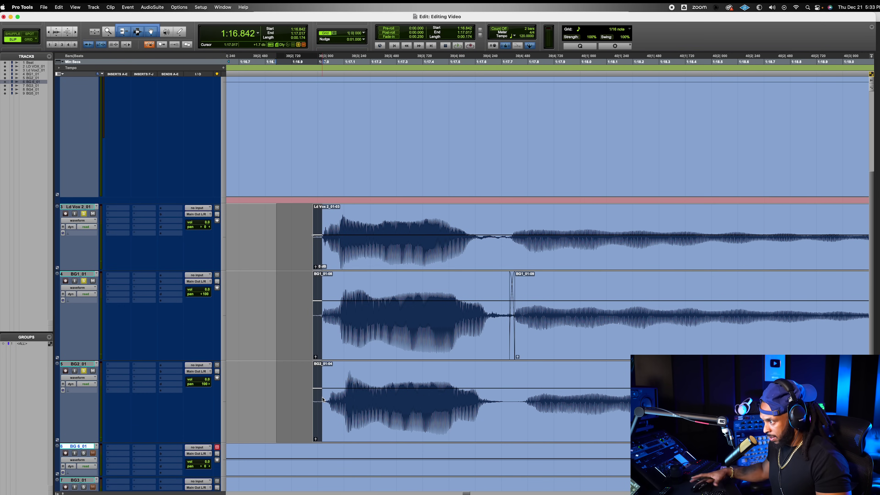
Step: Unmute the Beat track and play the edited vocals with it from just before 1:14
key("super+bracketleft")
key("super+bracketleft")
key("super+bracketleft")
left_click(419, 220)
scroll(160, 129, "up", 4)
left_click(93, 87)
key("space")
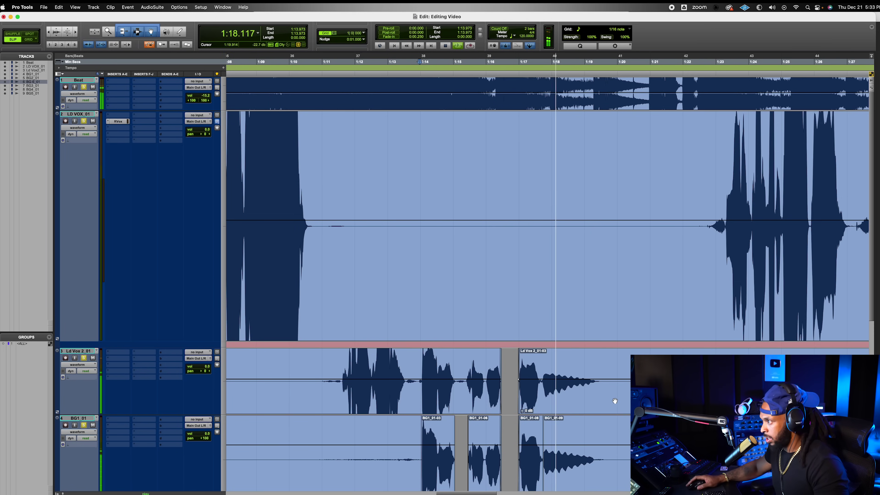
scroll(606, 402, "down", 5)
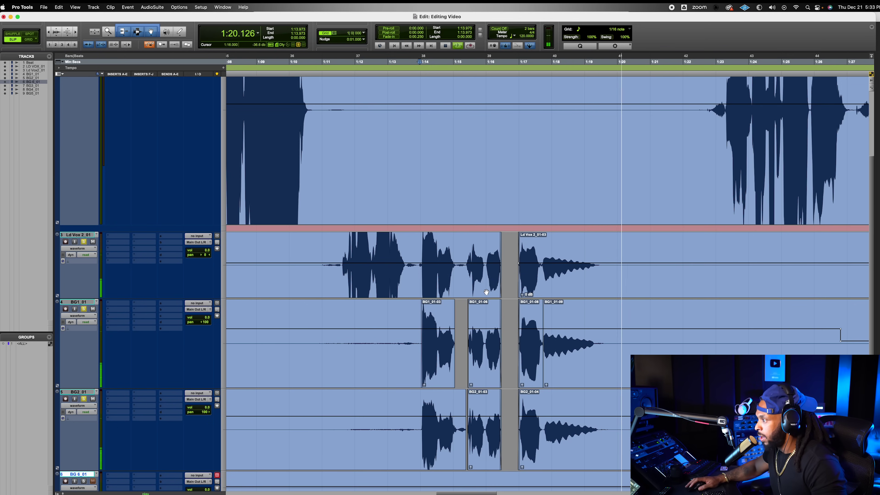
key("space")
Step: Play the vocals again from 1:13.904 to check the gaps between the background vocal phrases
key("Return")
left_click(506, 287, "shift")
key("super+bracketright")
key("super+bracketright")
key("super+bracketleft")
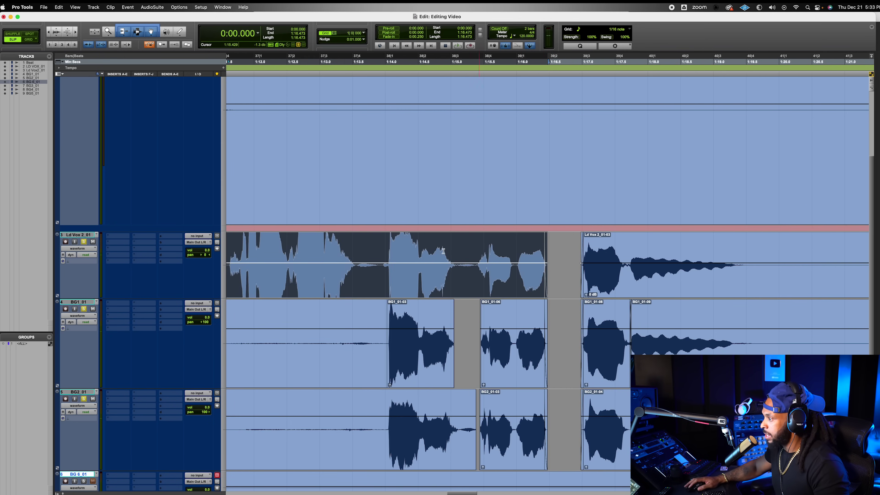
left_click(378, 246)
key("space")
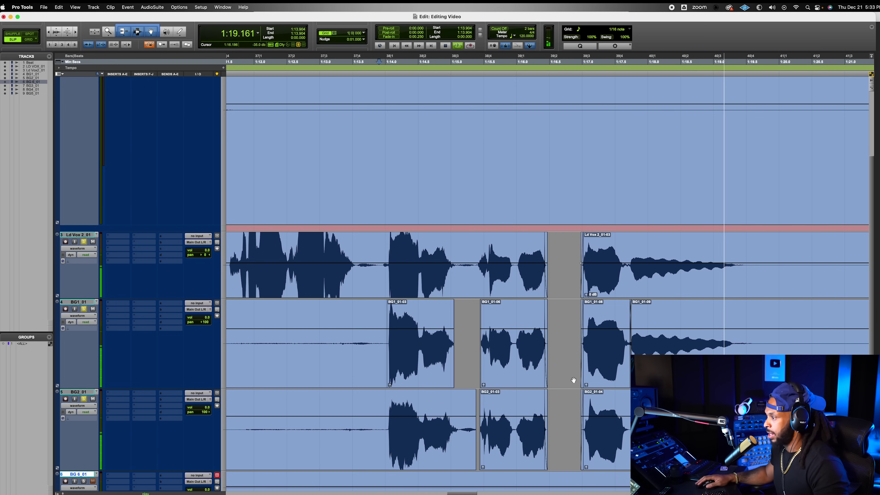
key("space")
Step: Split the BG2_01 clip at 1:15.093 and delete the quiet piece between the split and the next phrase
key("super+bracketright")
key("super+bracketright")
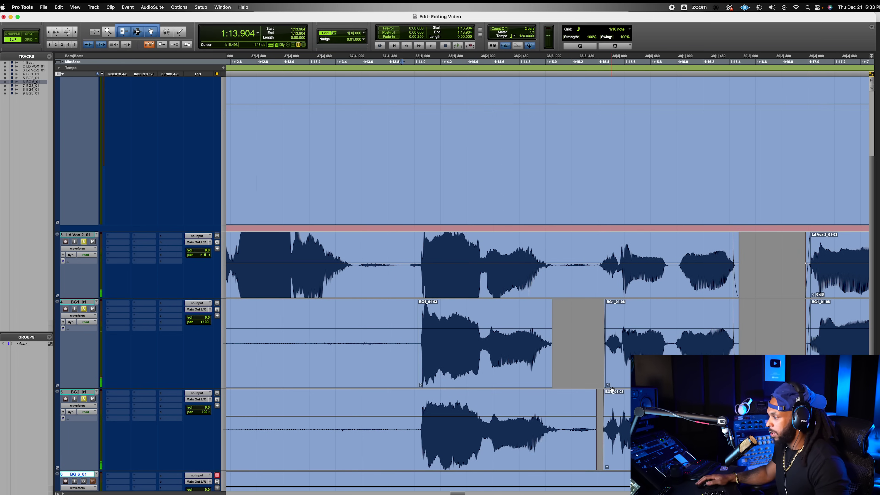
key("b")
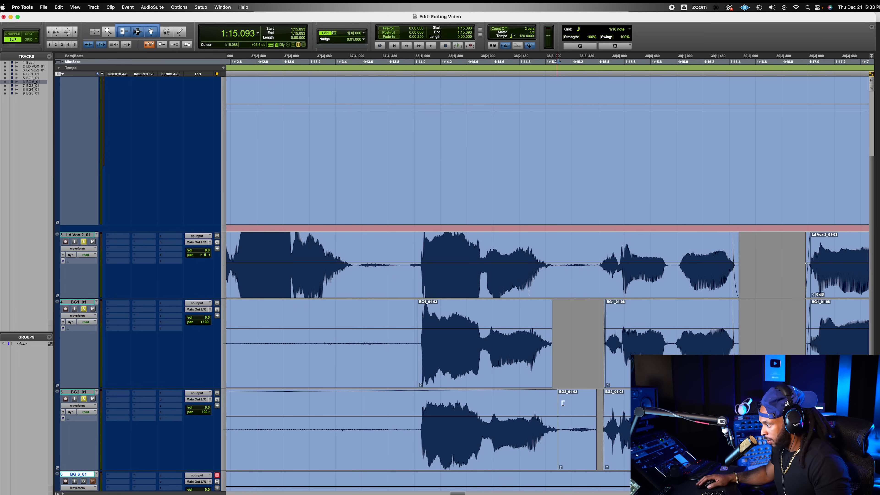
left_click(574, 457)
left_click(566, 407)
triple_click(567, 406)
left_click(567, 407)
left_click(580, 448)
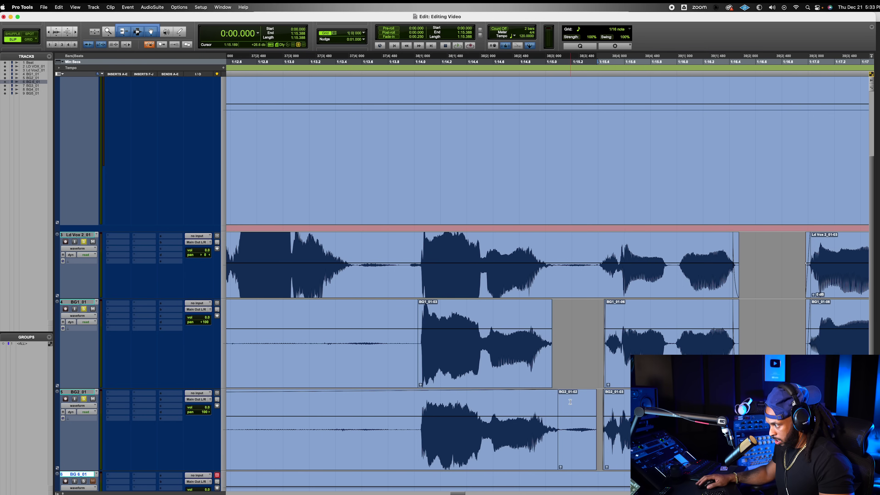
left_click(532, 403)
left_click(556, 406)
key("s")
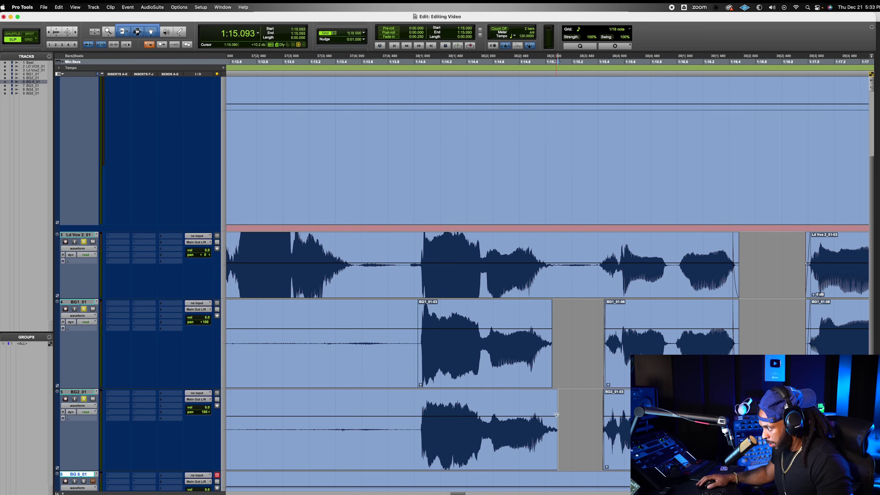
Step: Fade out the BG2_01 and BG1_01 clip ends before the gap at about 1:15, starting at 1:14.997 on BG1_01
left_click_drag(554, 413, 545, 389)
left_click_drag(550, 302, 546, 305)
scroll(705, 337, "right", 2)
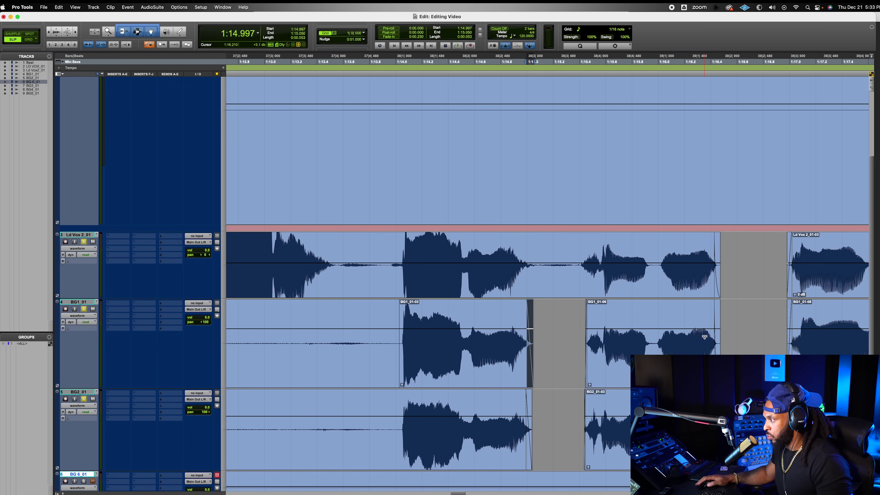
Step: Remove the fades beside the Ld Vox 2_01 gap and extend the earlier clip to meet Ld Vox 2_01-03 with a short crossfade
scroll(596, 330, "right", 6)
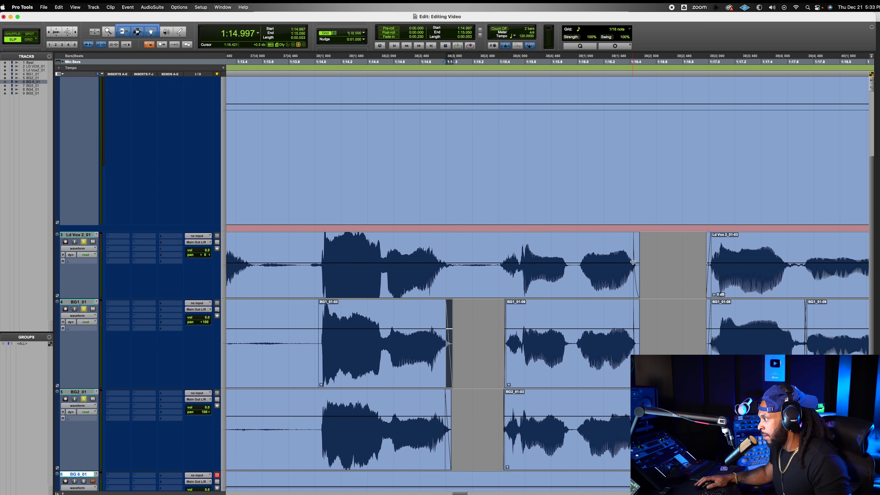
left_click_drag(629, 262, 637, 281)
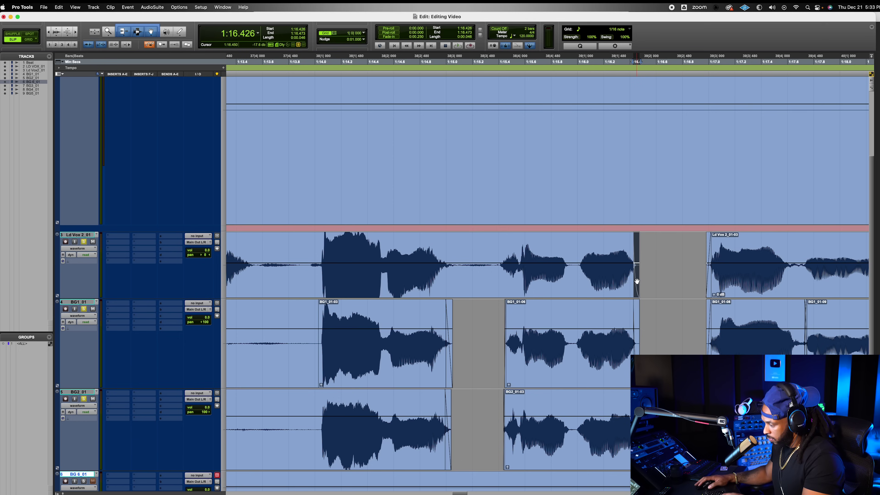
left_click(708, 286)
key("Delete")
left_click_drag(638, 269, 709, 285)
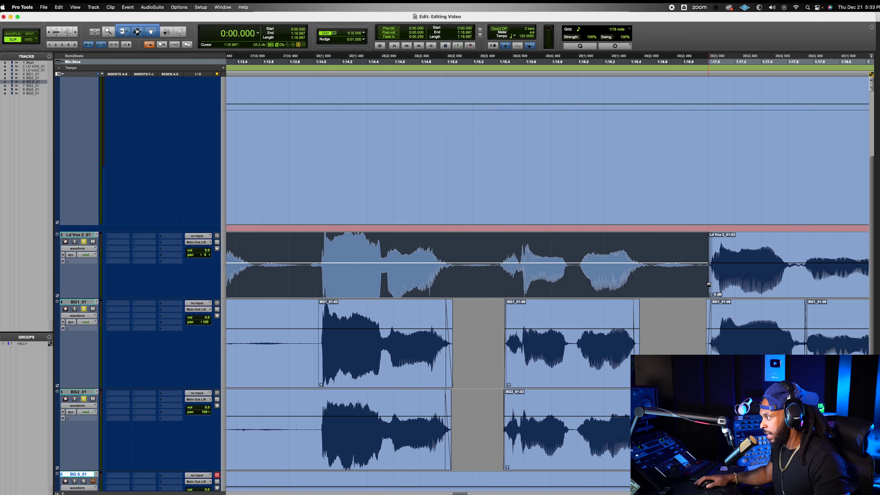
left_click(707, 289)
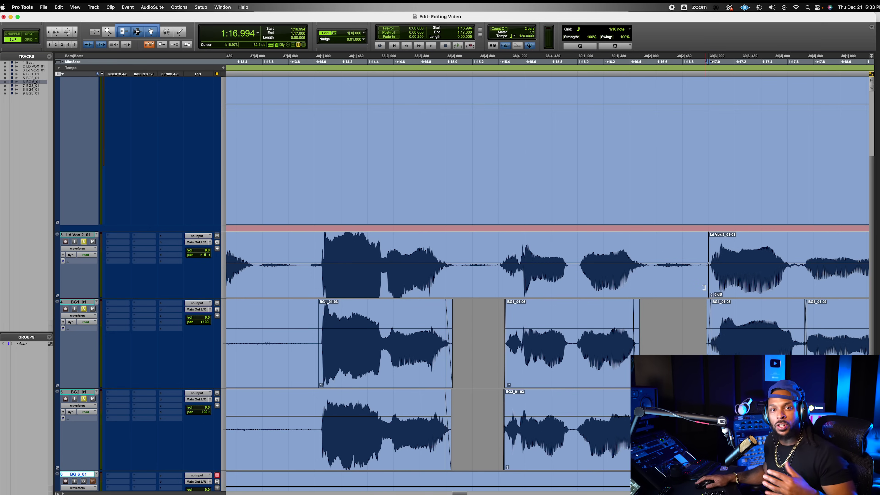
Step: Lower the clip gain of the quiet stretch from 1:16.547 to 1:16.995 on Ld Vox 2_01
left_click(302, 243)
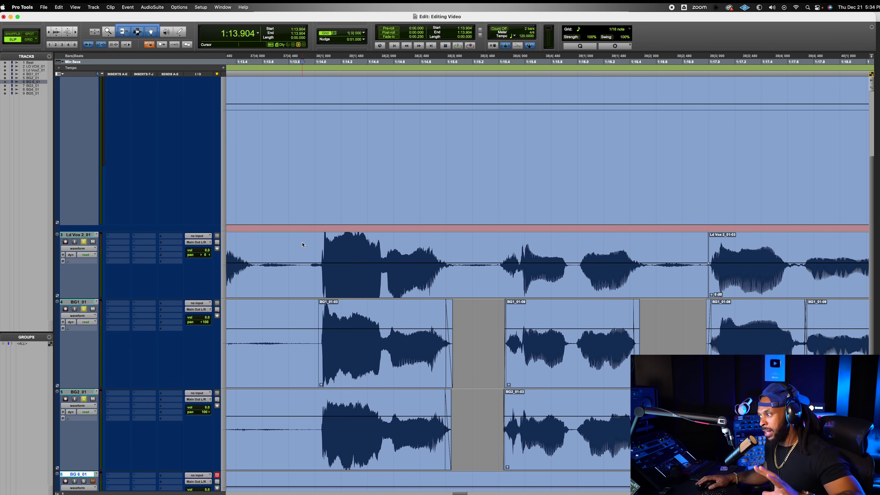
left_click_drag(653, 247, 706, 279)
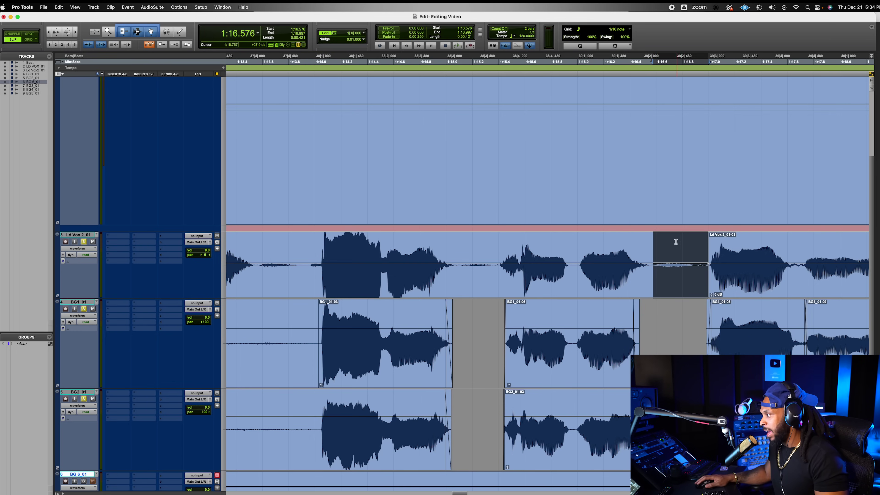
key("super+bracketright")
key("super+bracketright")
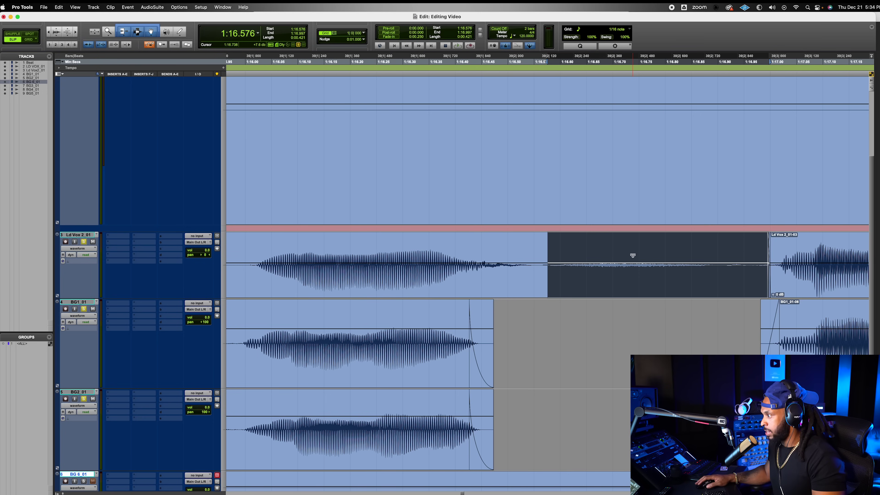
left_click(633, 255)
mouse_move(532, 253)
left_mouse_down()
mouse_move(646, 279)
mouse_move(767, 284)
left_mouse_up()
left_click_drag(647, 261, 648, 272)
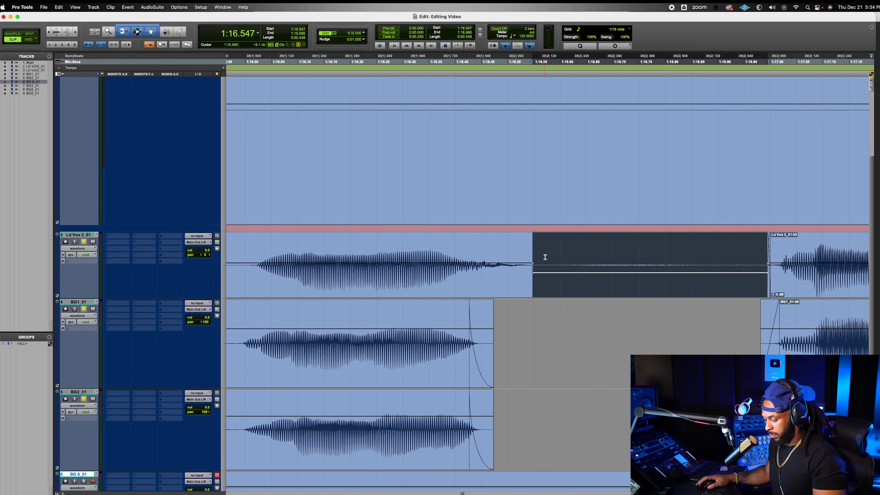
Step: Play the vocals from 1:14.704 and again from 1:13.722 to check the lowered stretch in context
key("super+bracketleft")
key("super+bracketleft")
left_click(424, 249)
key("space")
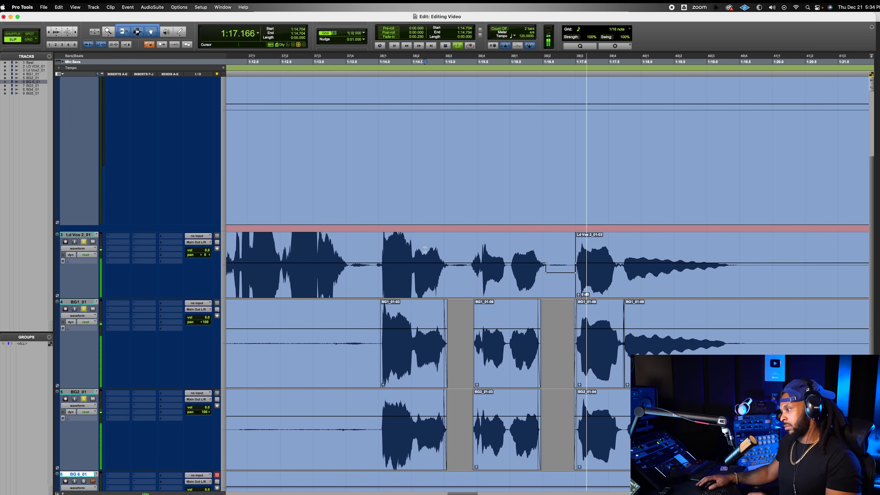
left_click(360, 245)
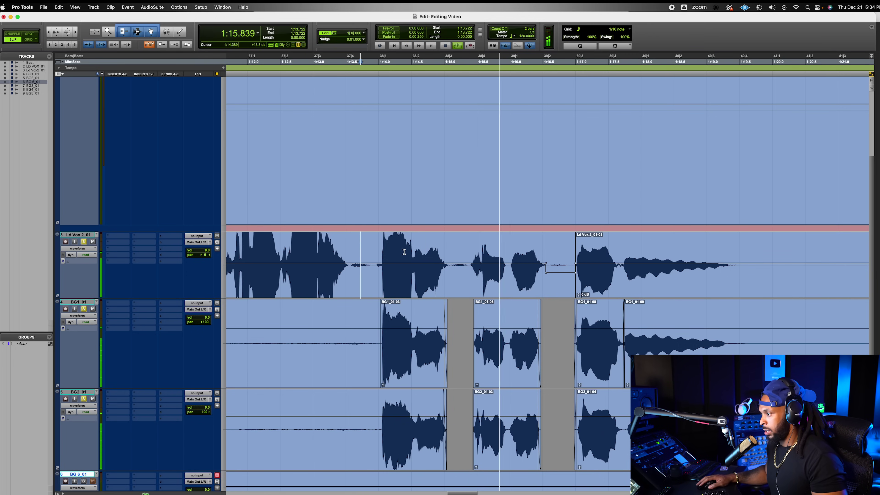
Step: Split Ld Vox 2_01 at 1:15.053 and fade out the phrase before the split from 1:14.918
left_click(446, 243)
key("space")
key("super+bracketright")
key("super+bracketright")
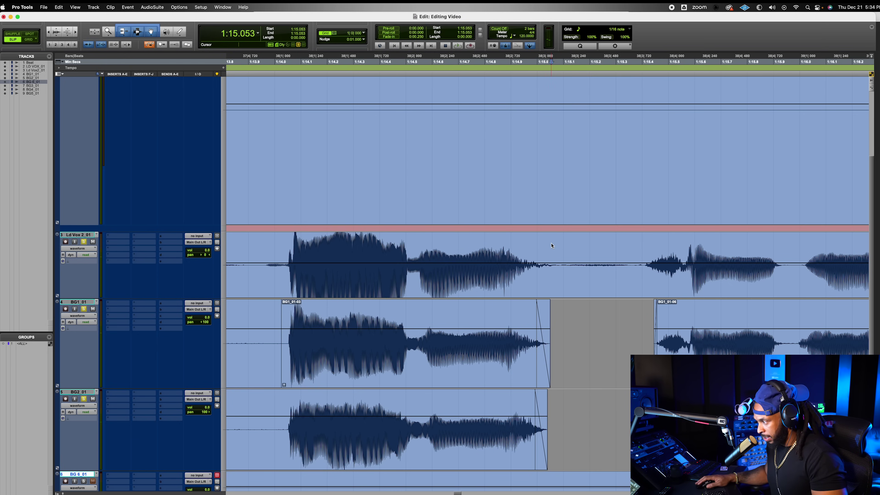
left_click_drag(550, 241, 524, 264)
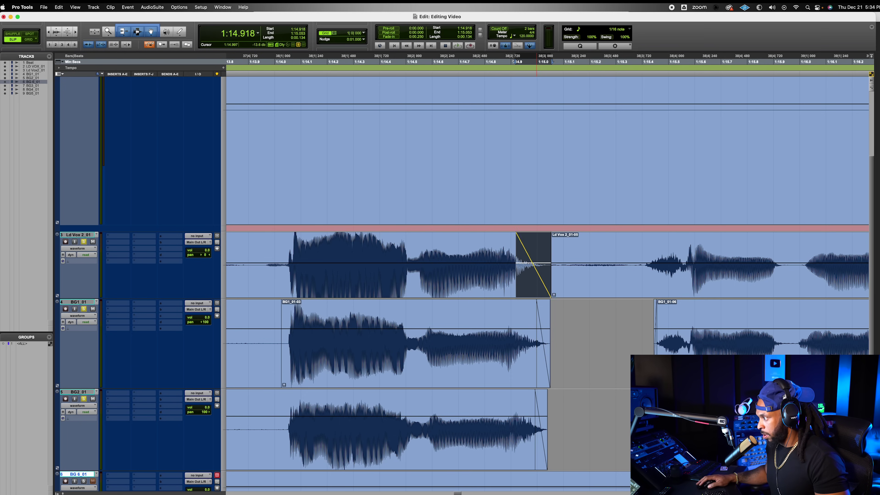
Step: Play the vocals from 1:13.897 to compare the lead's faded phrase ending with the BG1 and BG2 endings
left_click(247, 248)
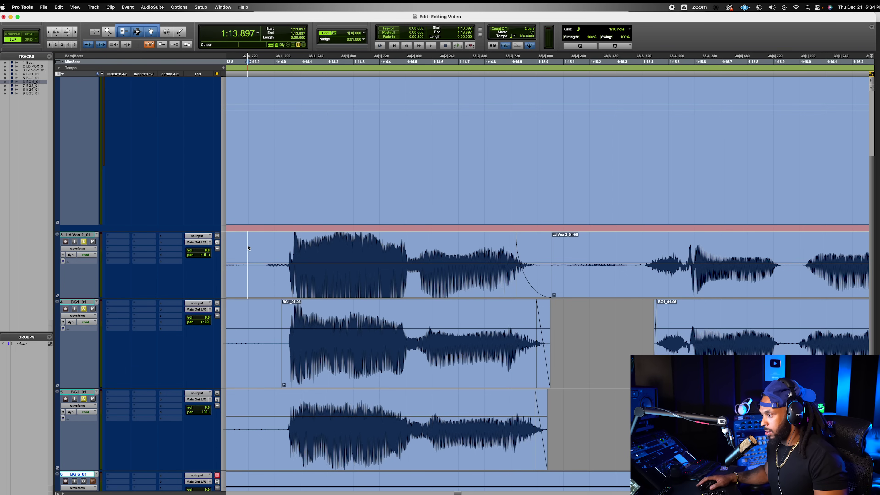
key("space")
key("space")
key("space")
key("space")
Step: Trim the BG1 and BG2 phrase endings near the lead's fade-out so their fades begin at 1:14.941 and 1:14.950
left_click_drag(532, 348, 522, 351)
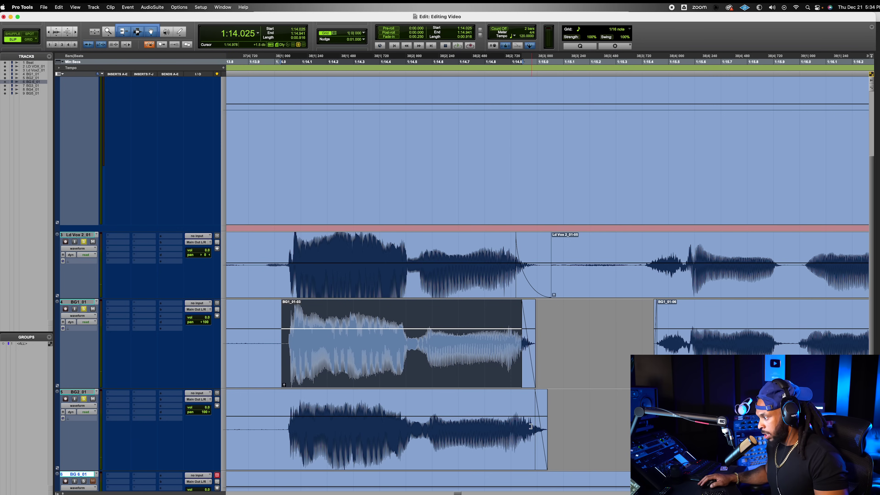
left_click_drag(532, 429, 524, 430)
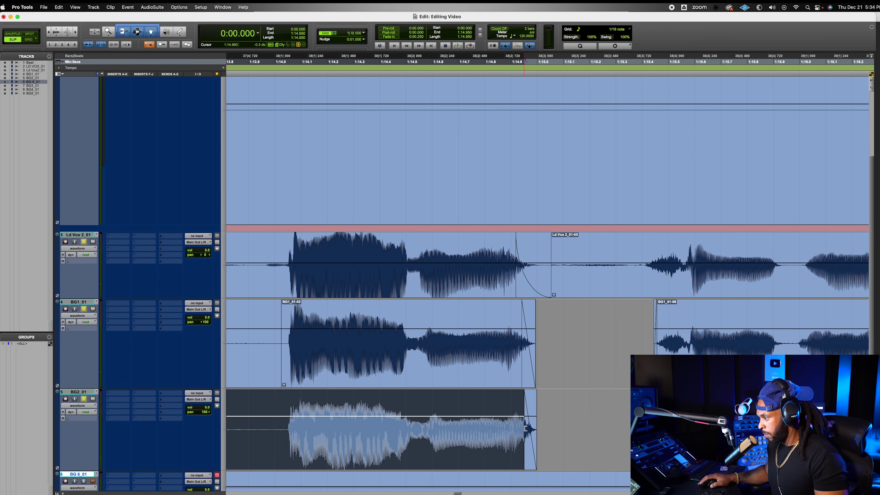
Step: Replay the phrase from 1:13.897 through the following phrases to check the aligned vocal endings in context
left_click(247, 253)
key("space")
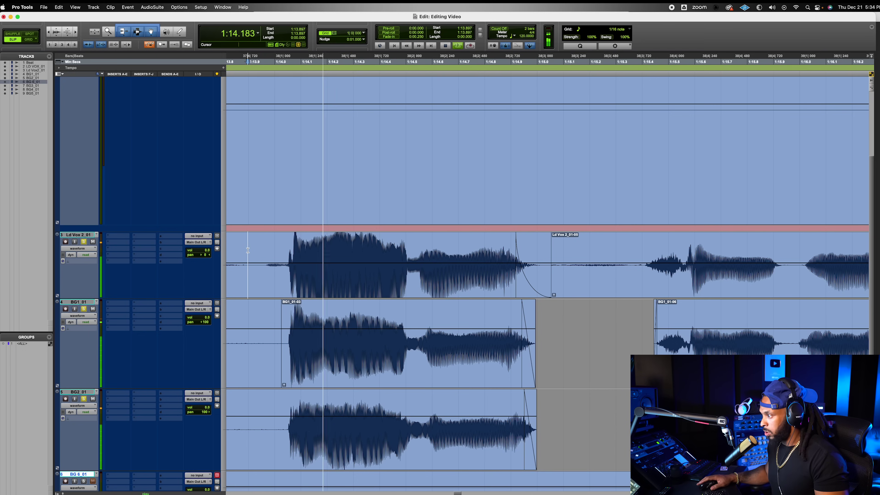
key("space")
key("space")
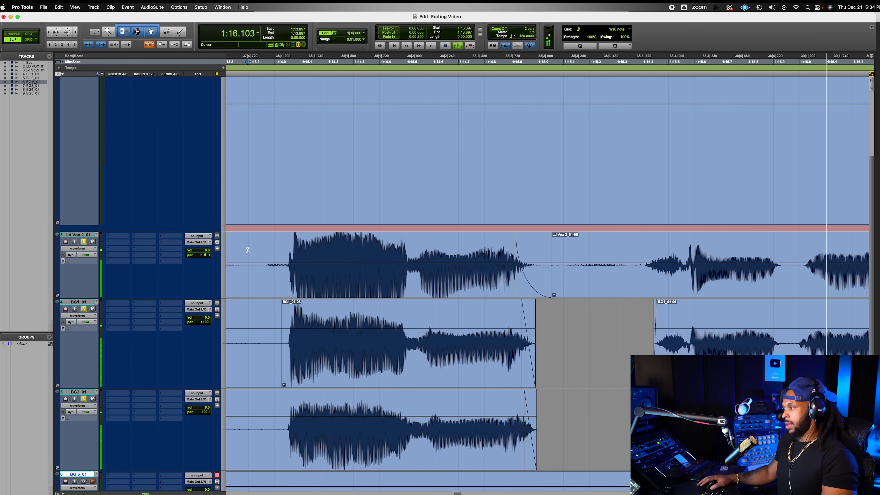
key("super+bracketleft")
key("super+bracketleft")
key("super+bracketleft")
key("super+bracketleft")
key("super+bracketleft")
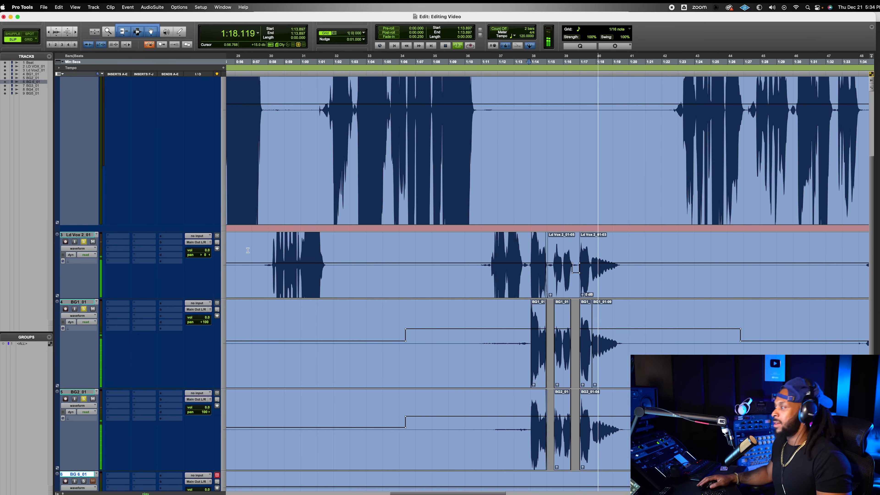
key("super+bracketleft")
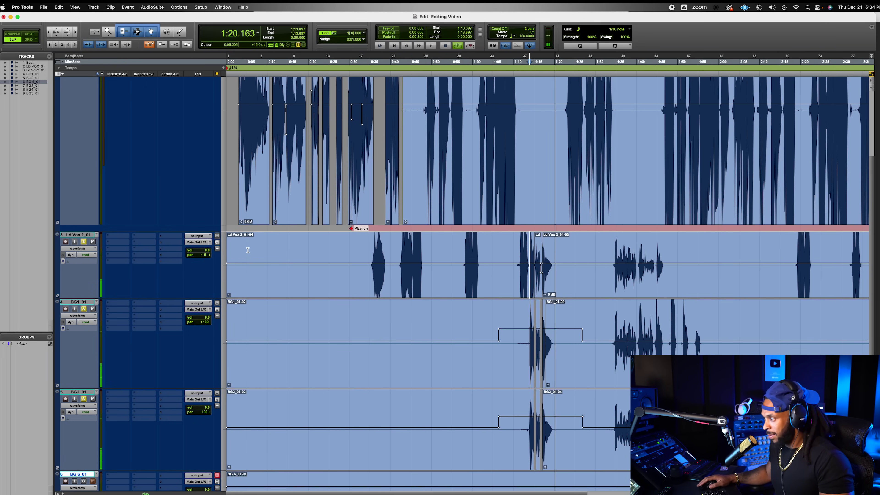
key("space")
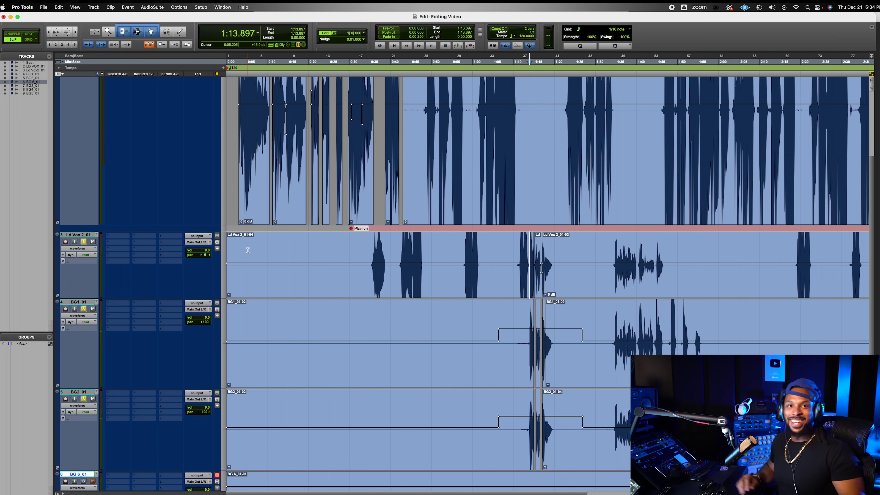